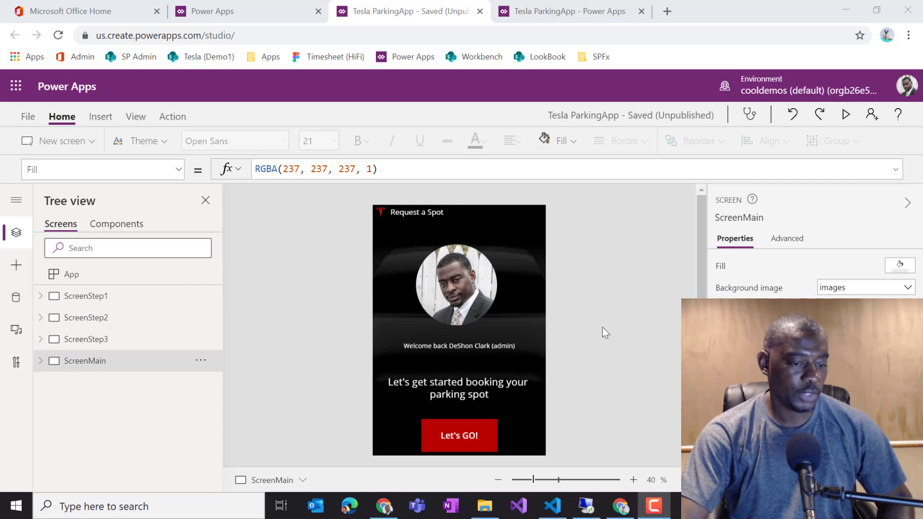
# - Preview the booking flow from the welcome screen through the badge number and date steps to the parking lot step
pyautogui.scroll(-3, 459, 317)
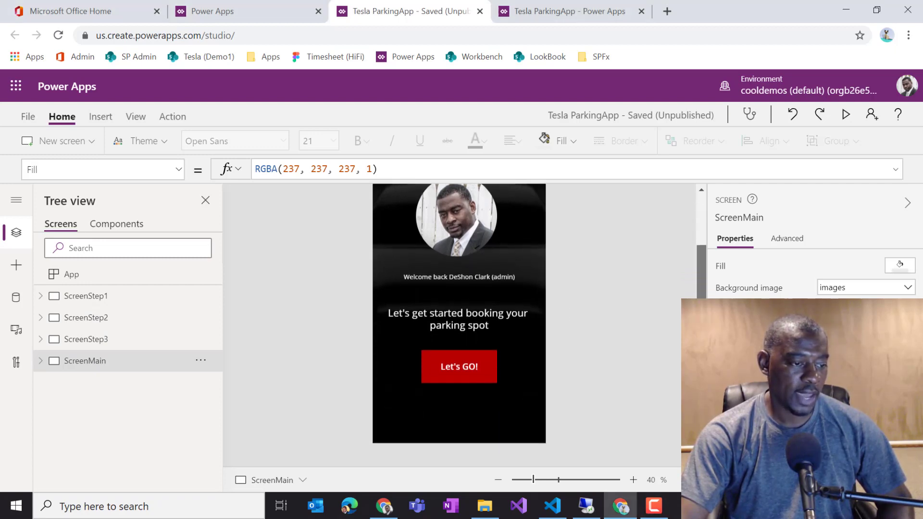
pyautogui.scroll(1, 455, 234)
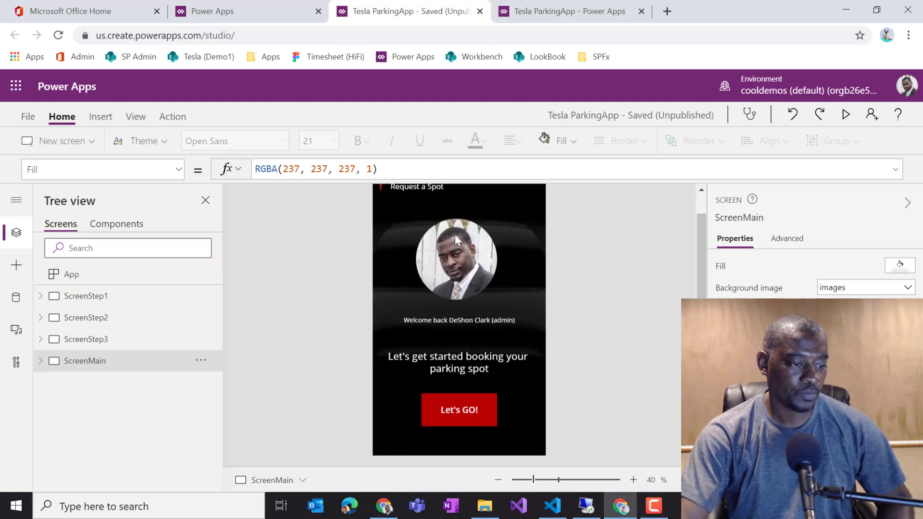
pyautogui.keyDown('alt'); pyautogui.click(456, 405); pyautogui.keyUp('alt')
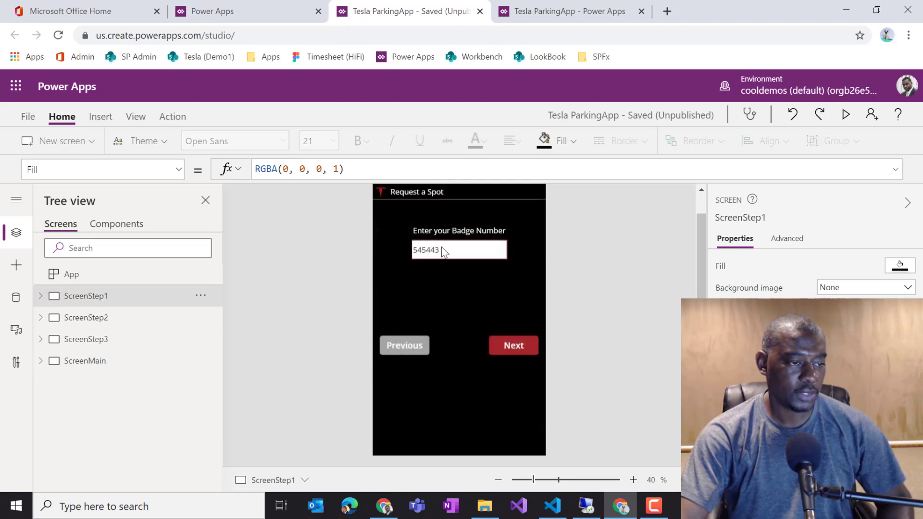
pyautogui.keyDown('alt'); pyautogui.click(507, 349); pyautogui.keyUp('alt')
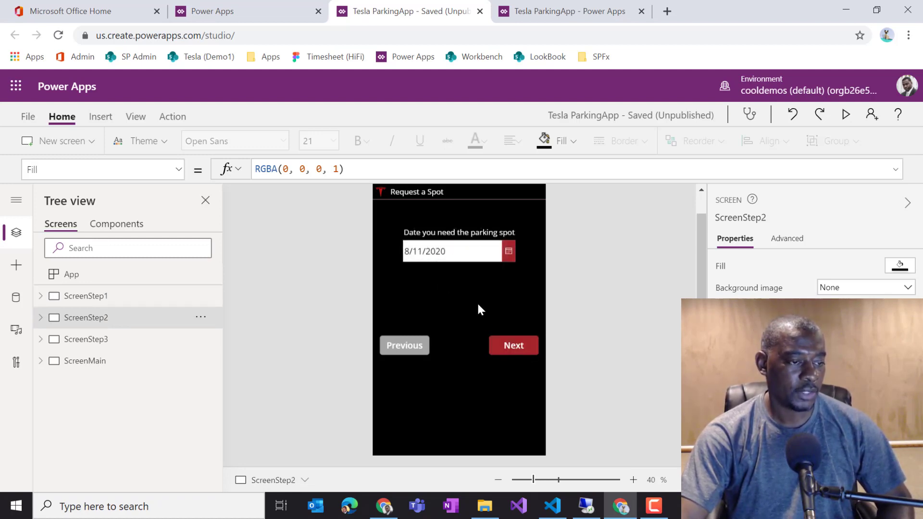
pyautogui.keyDown('alt'); pyautogui.click(515, 352); pyautogui.keyUp('alt')
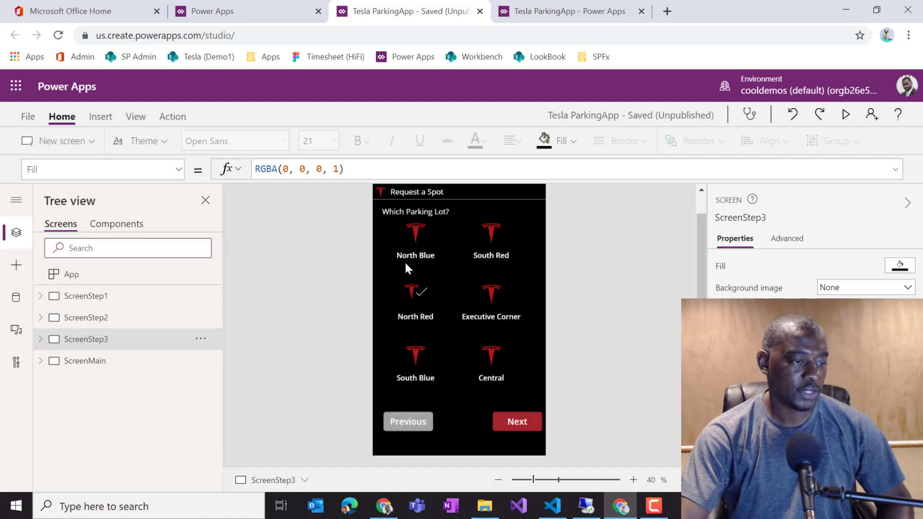
# - Test the parking lot choices one after another, ending on North Red
pyautogui.keyDown('alt'); pyautogui.click(419, 232); pyautogui.keyUp('alt')
pyautogui.keyDown('alt'); pyautogui.click(485, 235); pyautogui.keyUp('alt')
pyautogui.keyDown('alt'); pyautogui.click(492, 300); pyautogui.keyUp('alt')
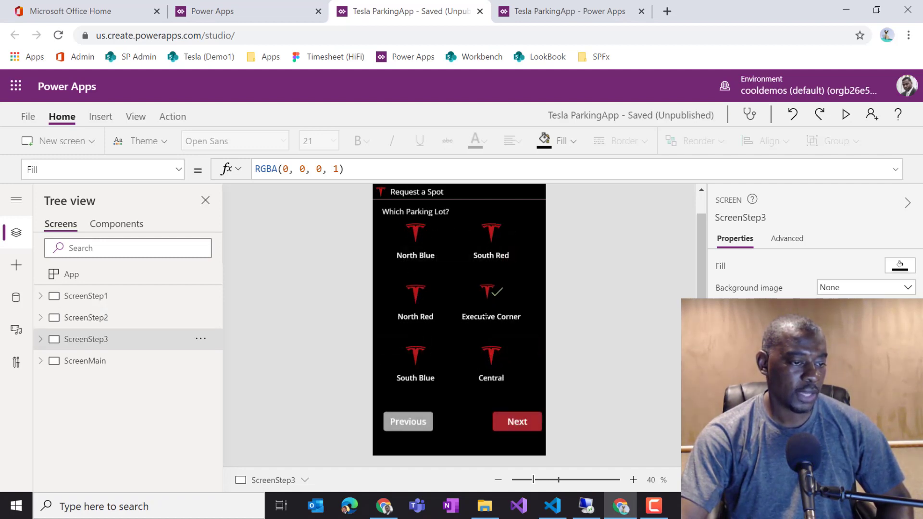
pyautogui.keyDown('alt'); pyautogui.click(490, 348); pyautogui.keyUp('alt')
pyautogui.keyDown('alt'); pyautogui.click(411, 356); pyautogui.keyUp('alt')
pyautogui.keyDown('alt'); pyautogui.click(415, 298); pyautogui.keyUp('alt')
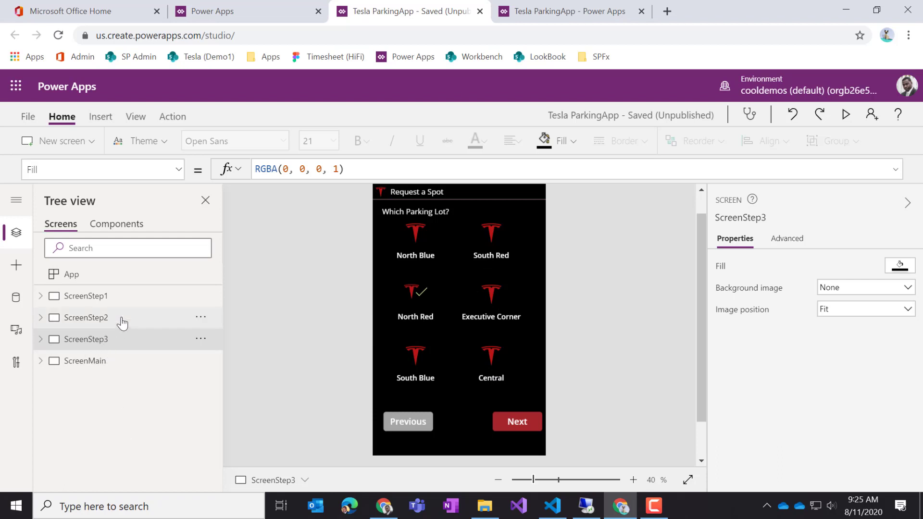
# - Duplicate the ScreenStep3 screen and rename the copy as ScreenStep4
pyautogui.click(201, 340)
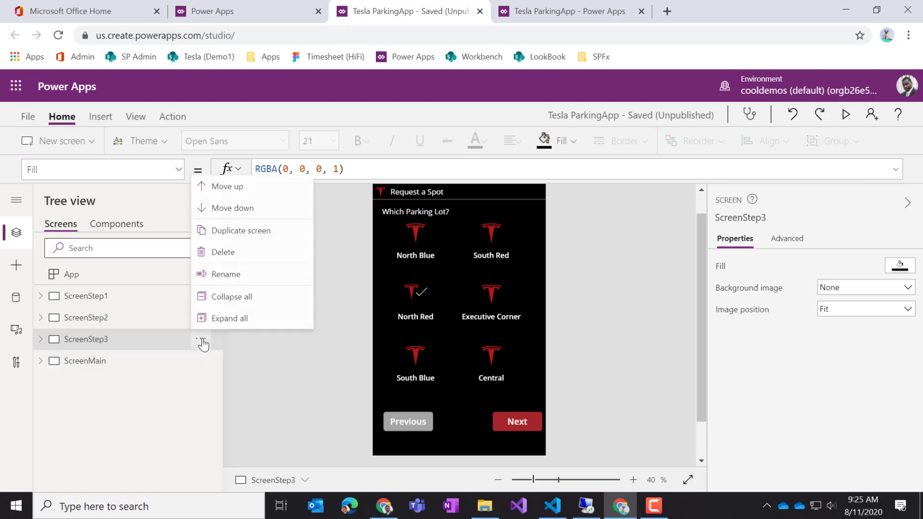
pyautogui.click(247, 235)
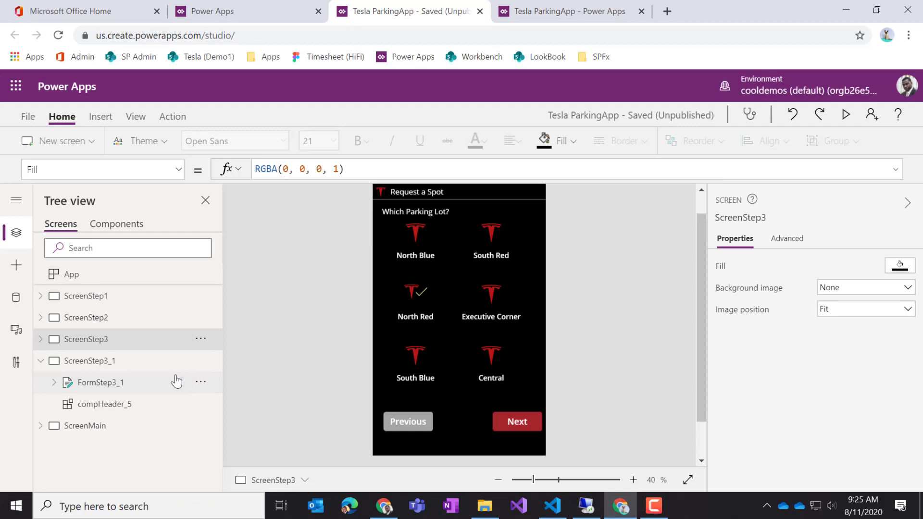
pyautogui.click(201, 362)
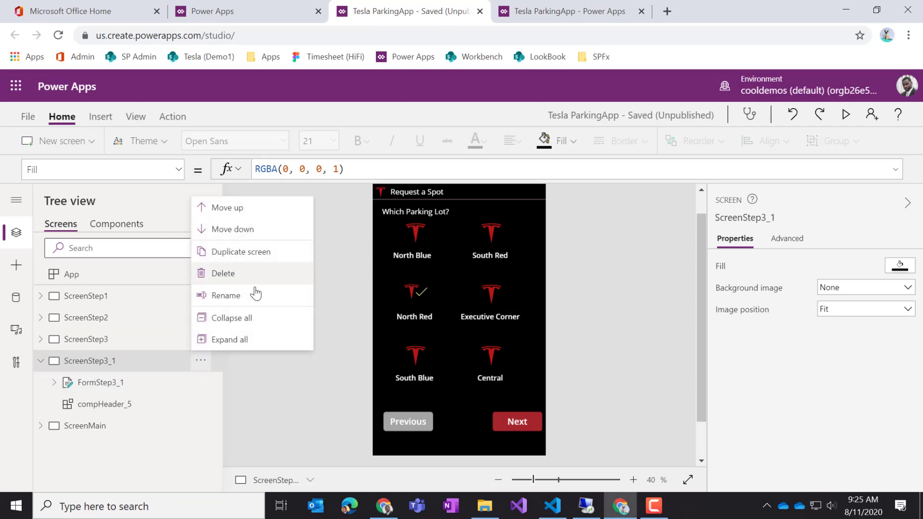
pyautogui.click(231, 297)
pyautogui.press('End')
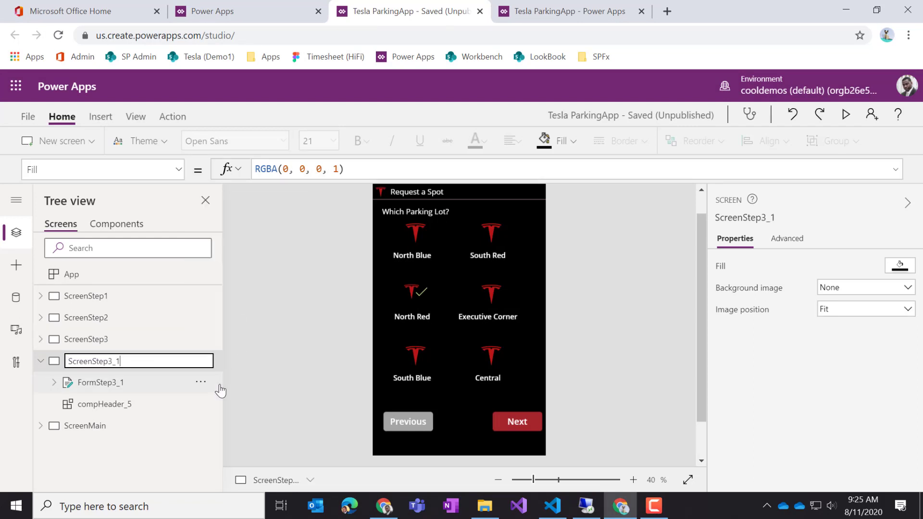
pyautogui.write('4')
pyautogui.press('Return')
# - Rename the form on ScreenStep4 as FormStep4
pyautogui.click(206, 385)
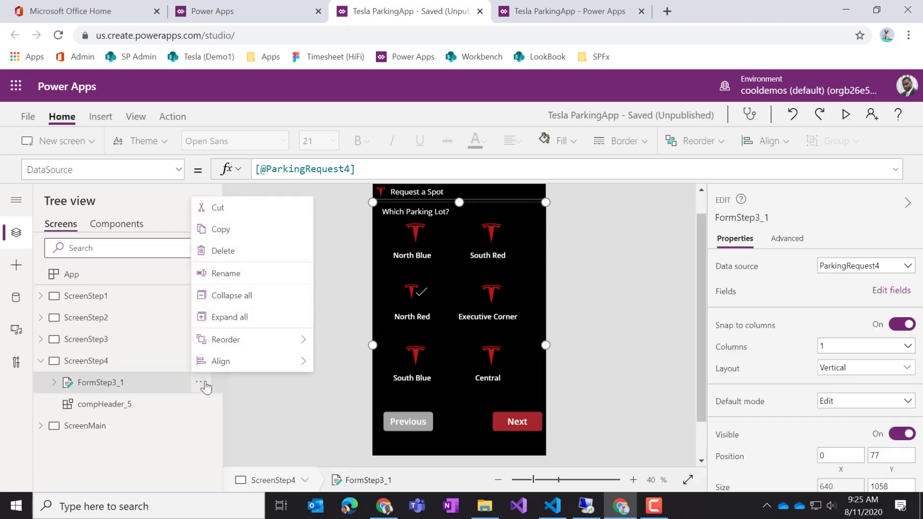
pyautogui.click(240, 273)
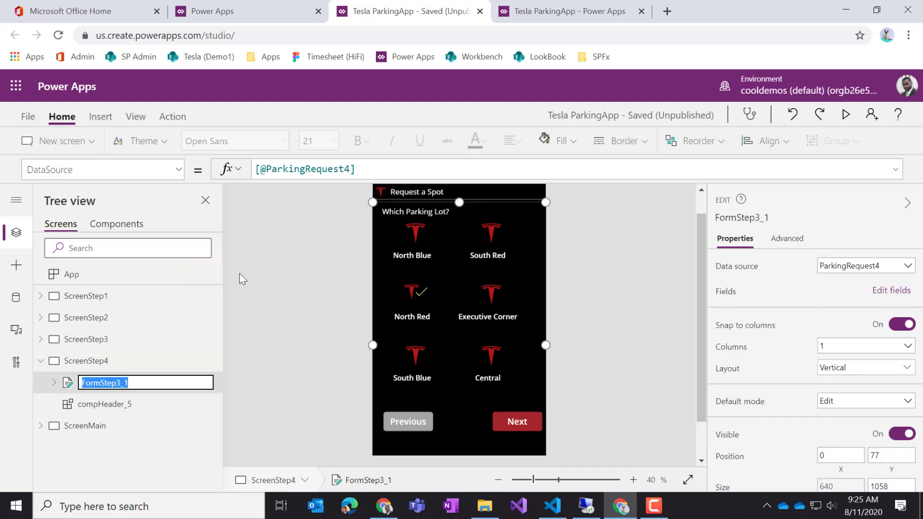
pyautogui.press('End')
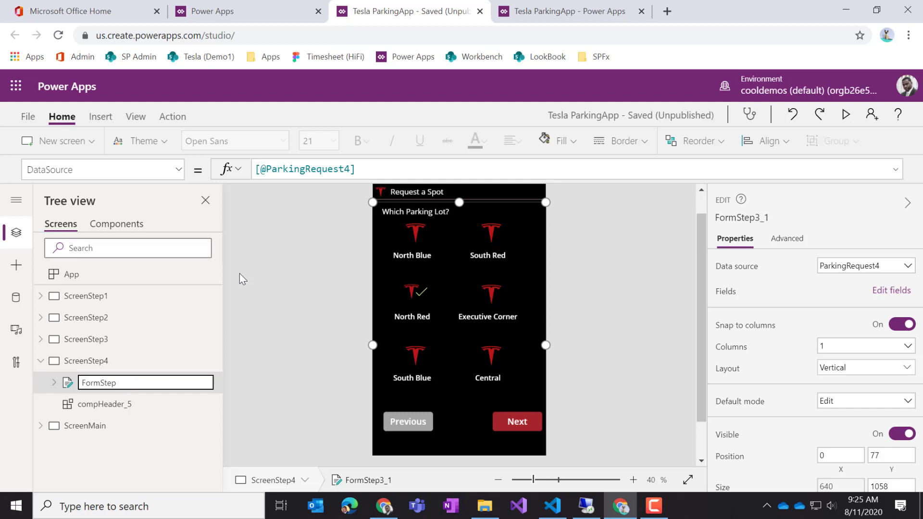
pyautogui.write('4')
pyautogui.click(249, 348)
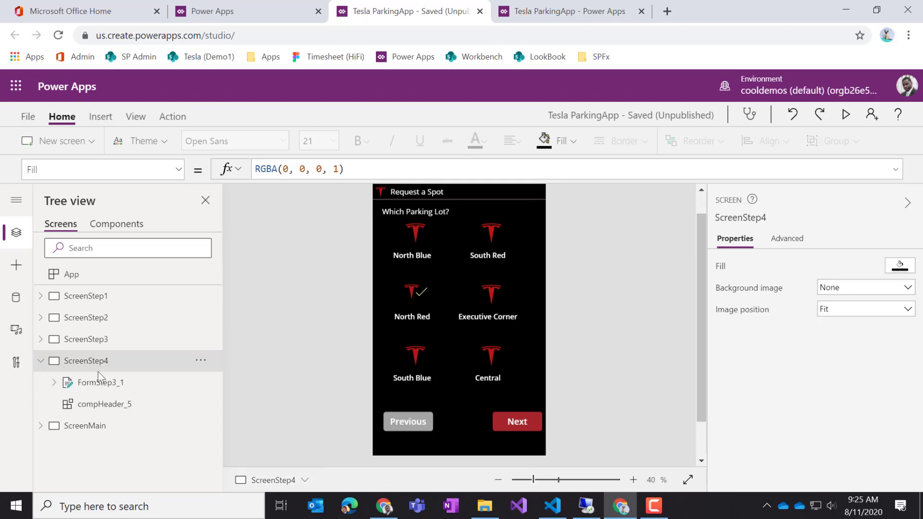
pyautogui.click(103, 384)
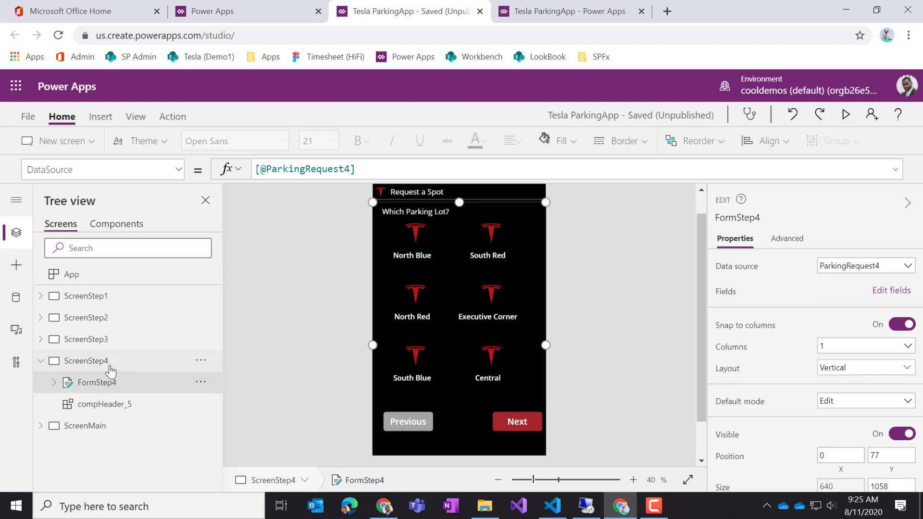
pyautogui.click(109, 369)
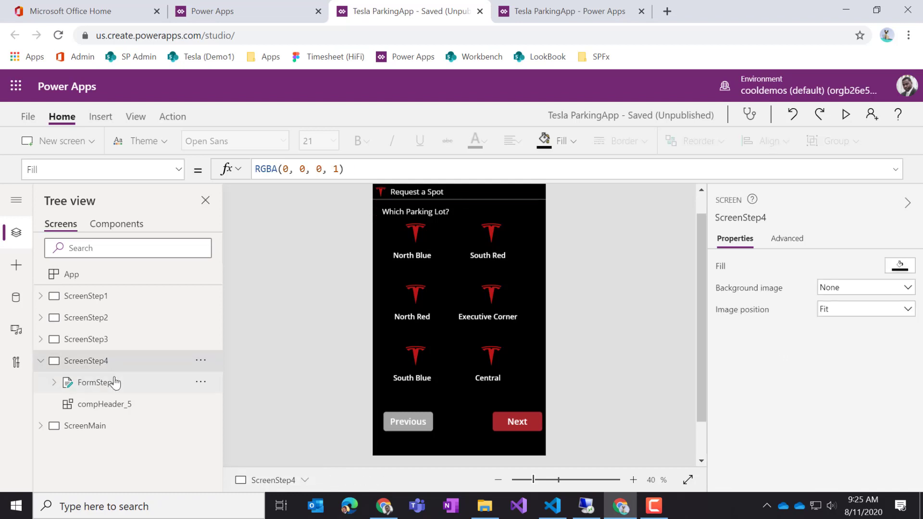
pyautogui.click(113, 385)
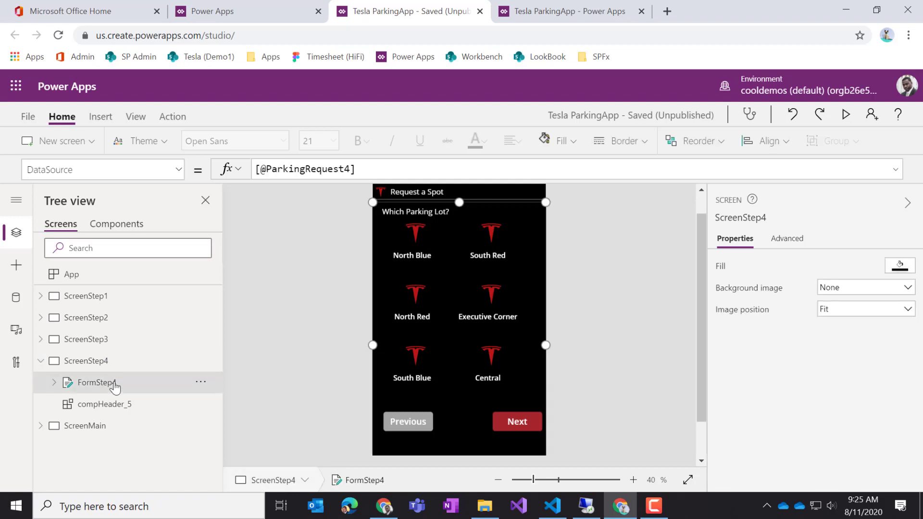
# - Add the Special Type and Special Type Other fields to FormStep4
pyautogui.click(54, 383)
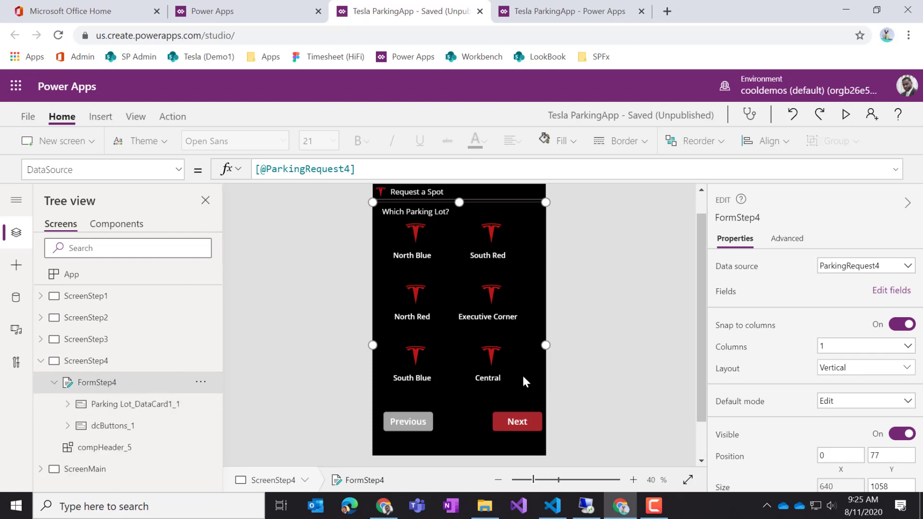
pyautogui.click(141, 407)
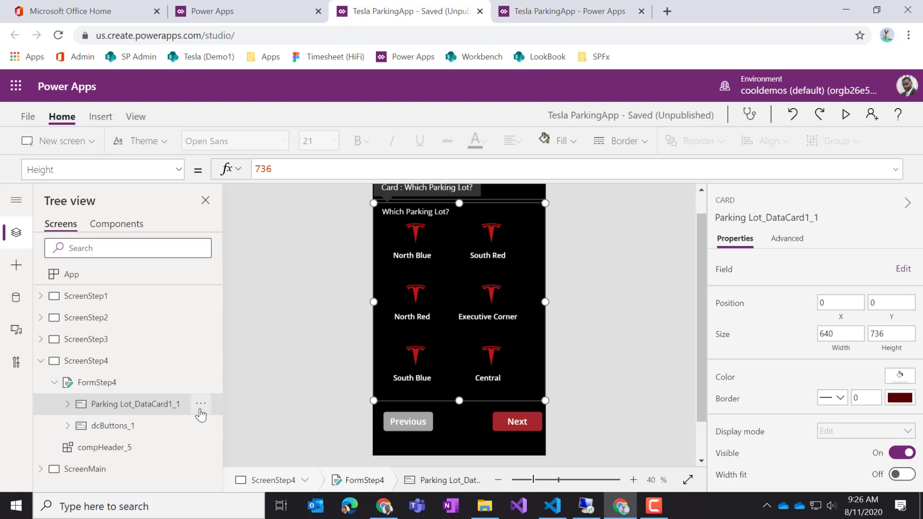
pyautogui.click(125, 389)
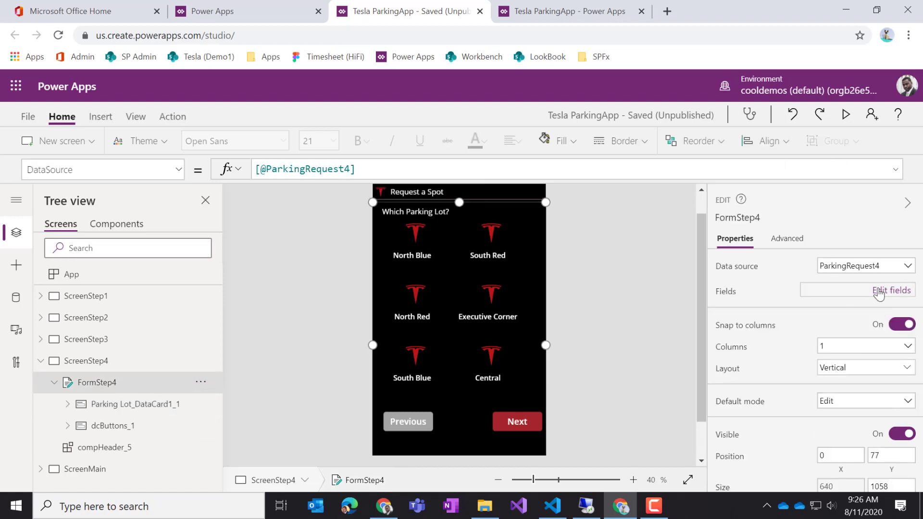
pyautogui.click(886, 289)
pyautogui.click(538, 231)
pyautogui.click(615, 269)
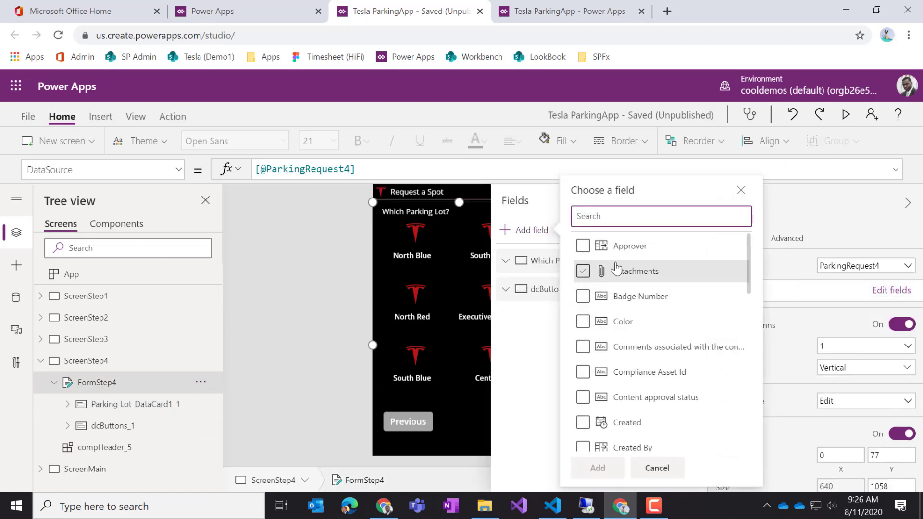
pyautogui.write('spec')
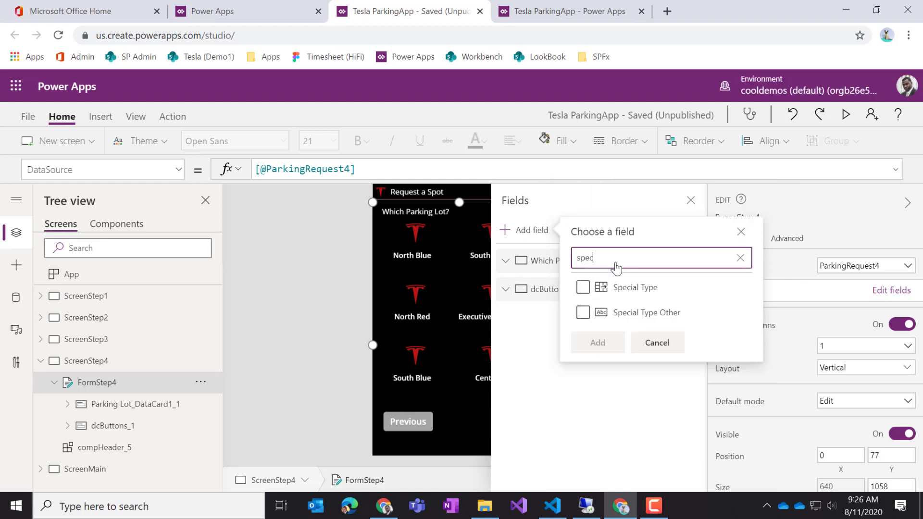
pyautogui.click(634, 315)
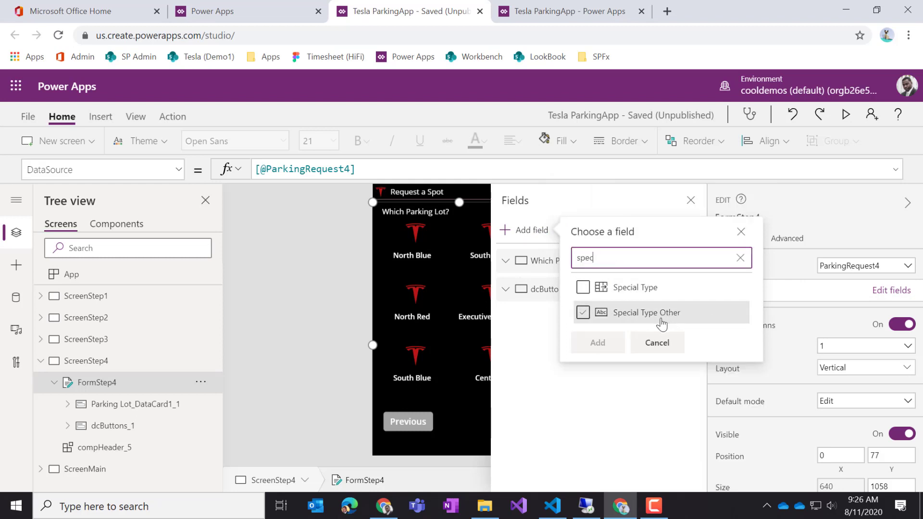
pyautogui.click(583, 288)
pyautogui.click(608, 315)
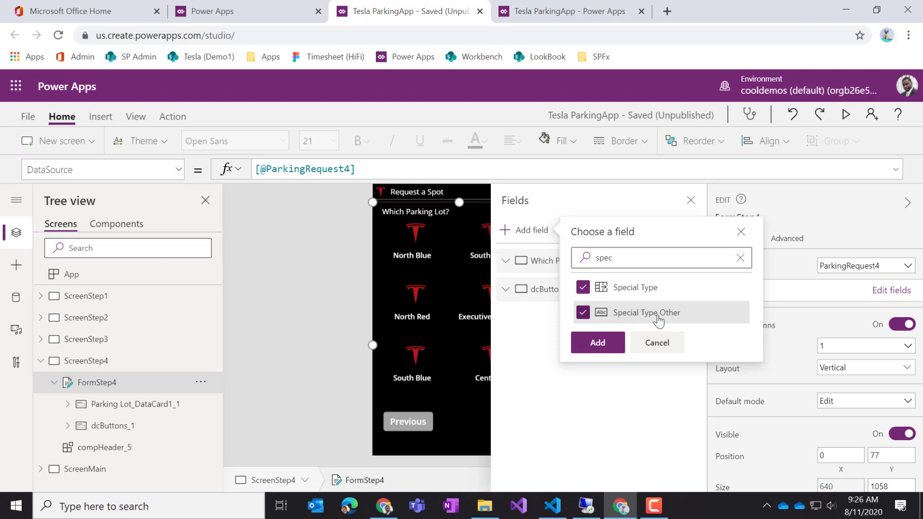
pyautogui.click(611, 349)
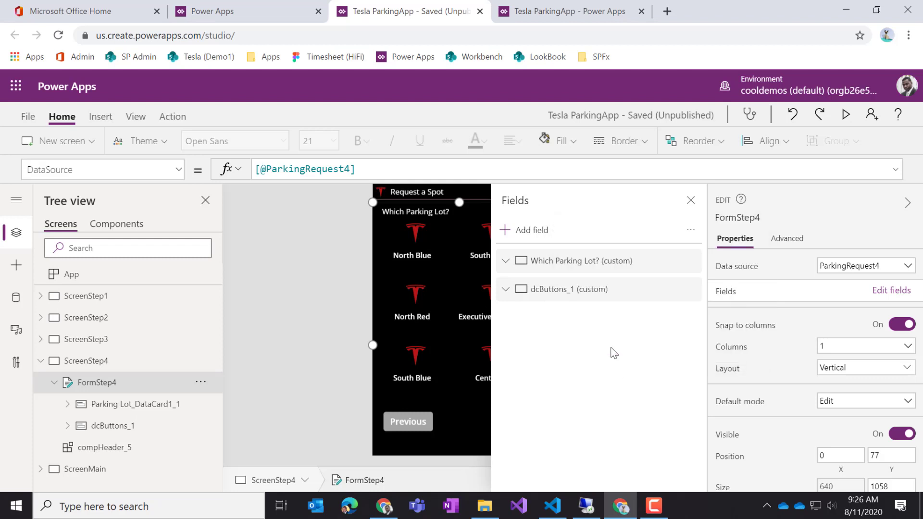
pyautogui.click(692, 230)
pyautogui.click(725, 273)
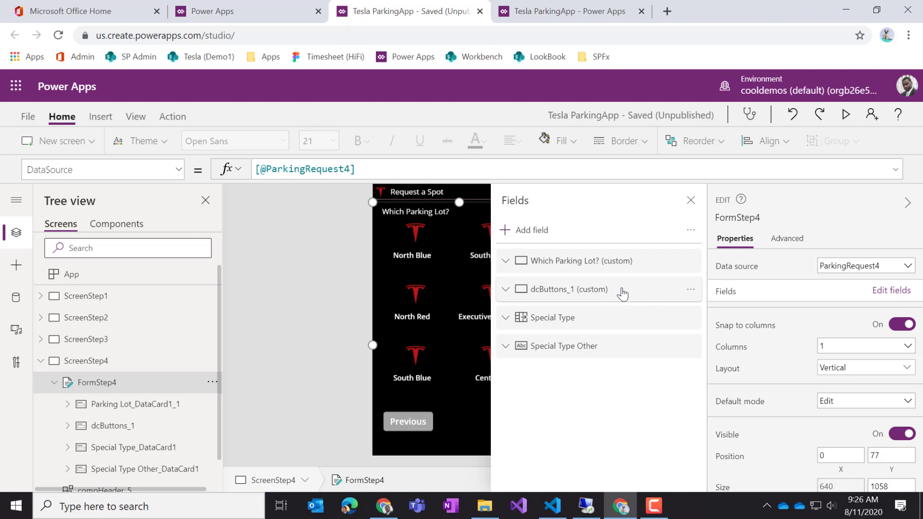
# - Move the dcButtons_1 card below Special Type Other and remove the Which Parking Lot? card from FormStep4
pyautogui.moveTo(623, 293); pyautogui.dragTo(613, 361)
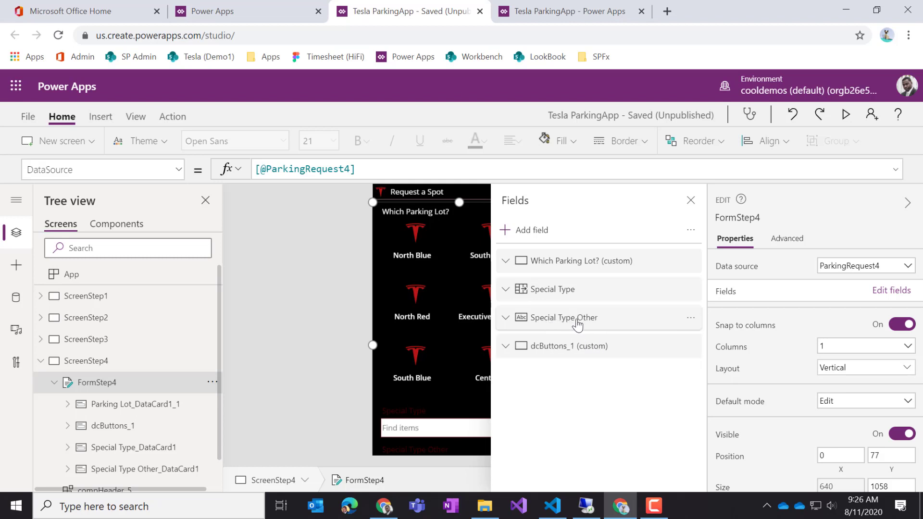
pyautogui.click(692, 262)
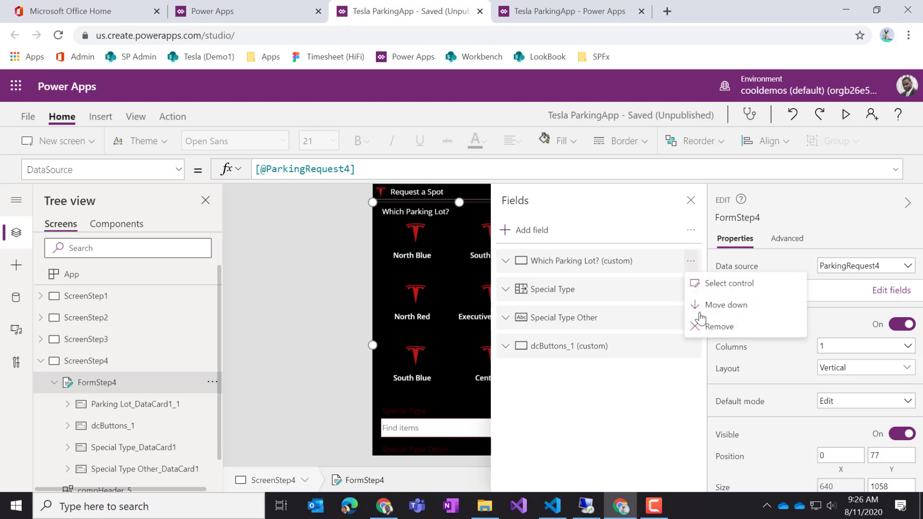
pyautogui.click(718, 328)
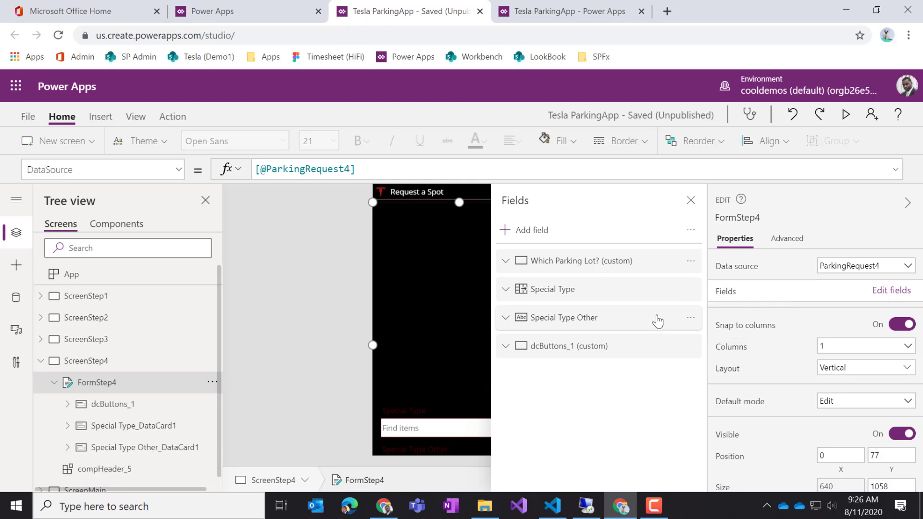
pyautogui.click(691, 201)
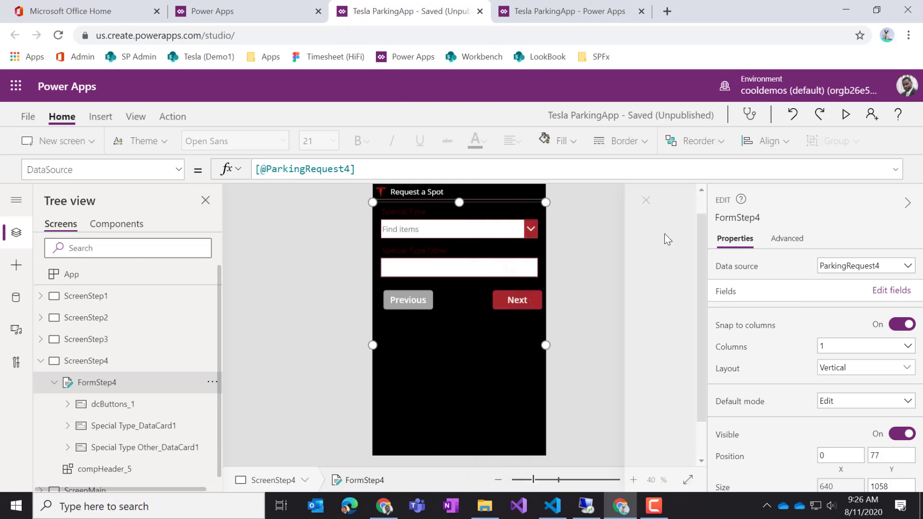
# - Preview the Special Type choices and change the Special Type Other field's control type to Edit multi-line text
pyautogui.click(535, 230)
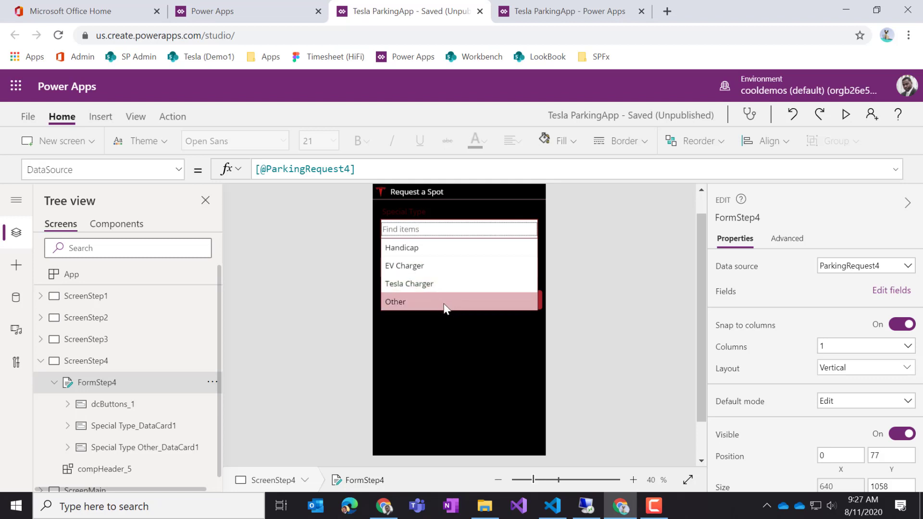
pyautogui.press('alt')
pyautogui.click(448, 263)
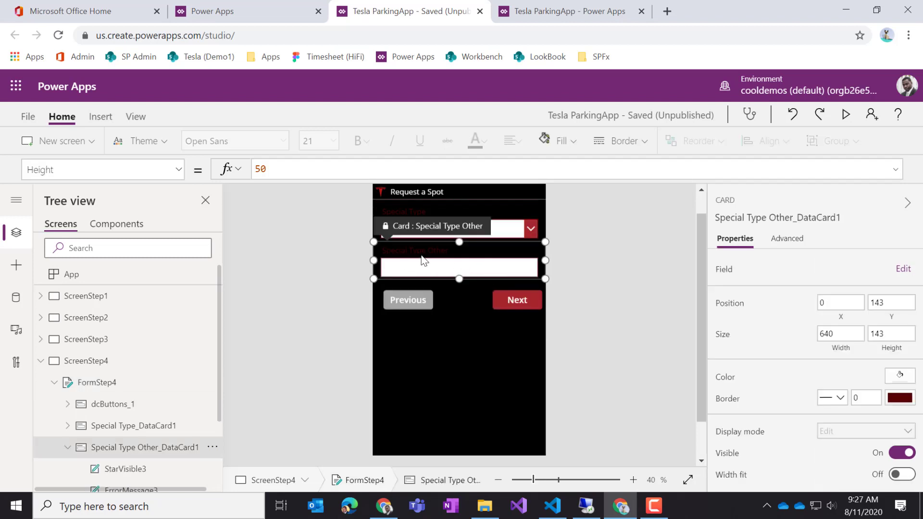
pyautogui.click(903, 268)
pyautogui.click(642, 297)
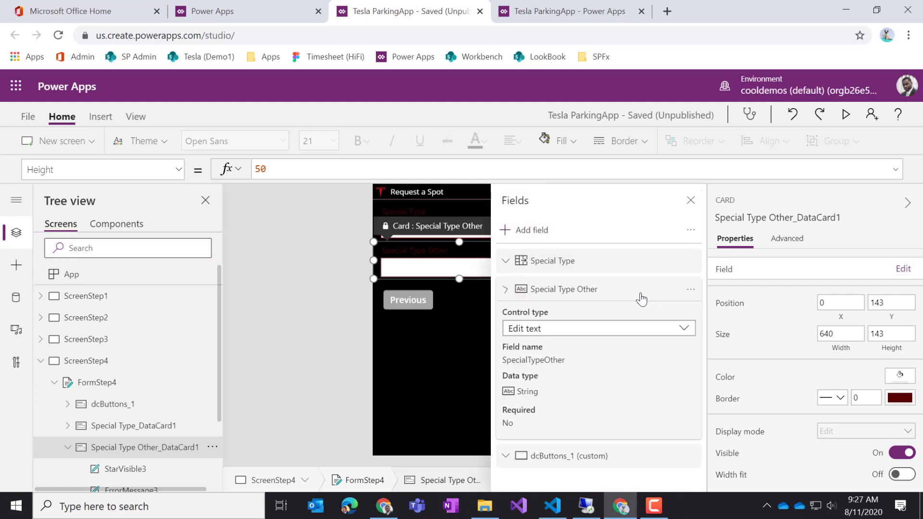
pyautogui.click(586, 335)
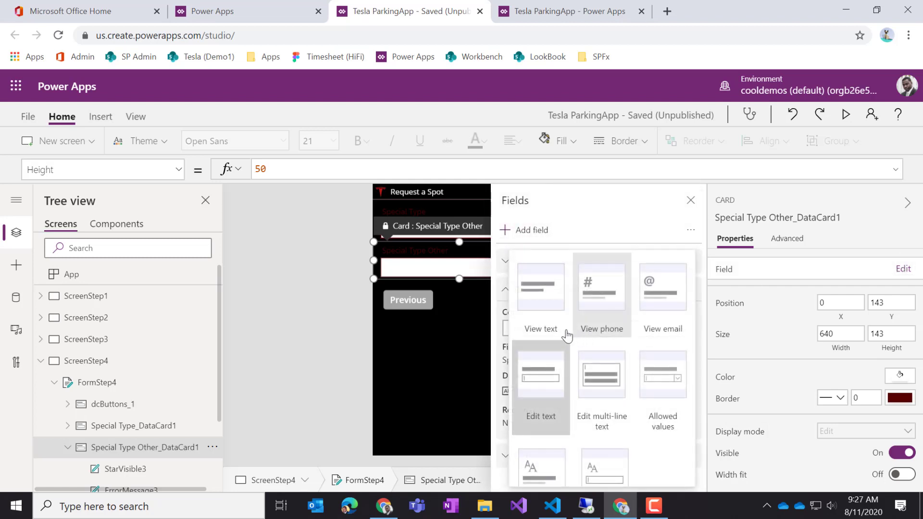
pyautogui.click(599, 391)
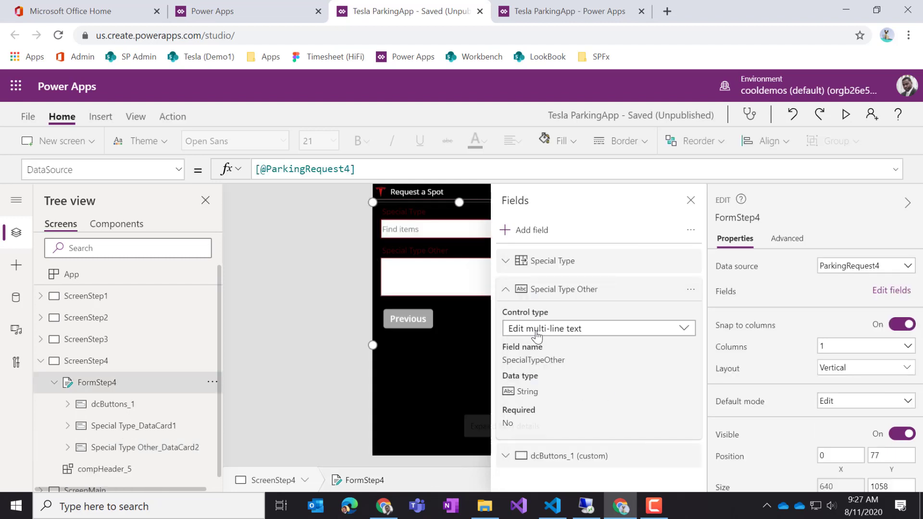
pyautogui.click(690, 201)
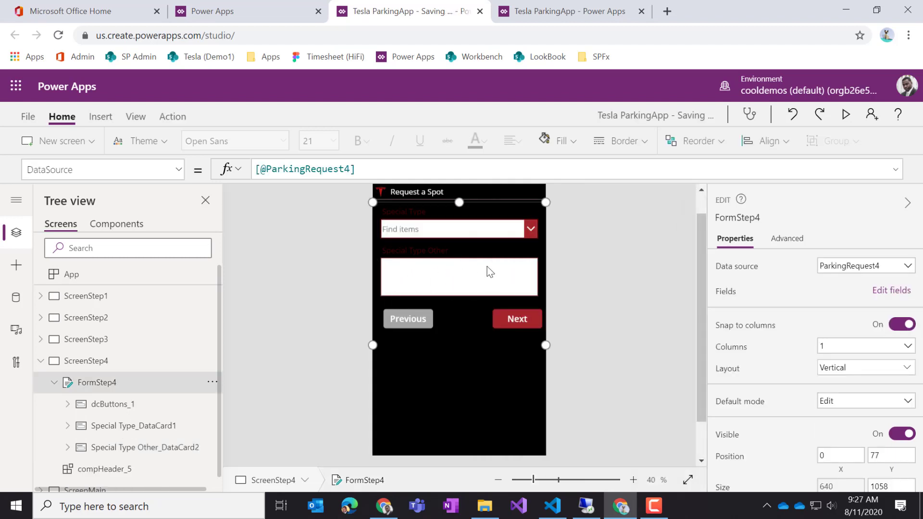
# - Set the text color of the Special Type Other and Special Type labels on FormStep4 to white
pyautogui.click(427, 250)
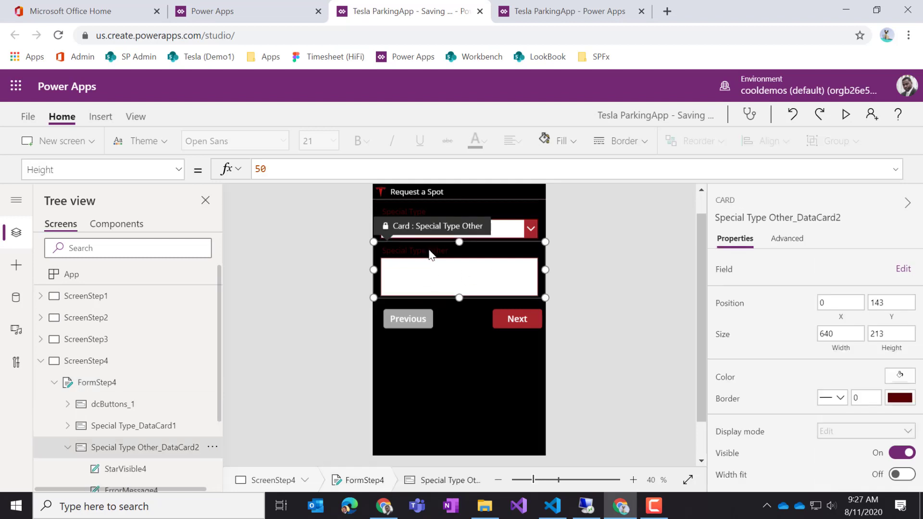
pyautogui.click(427, 250)
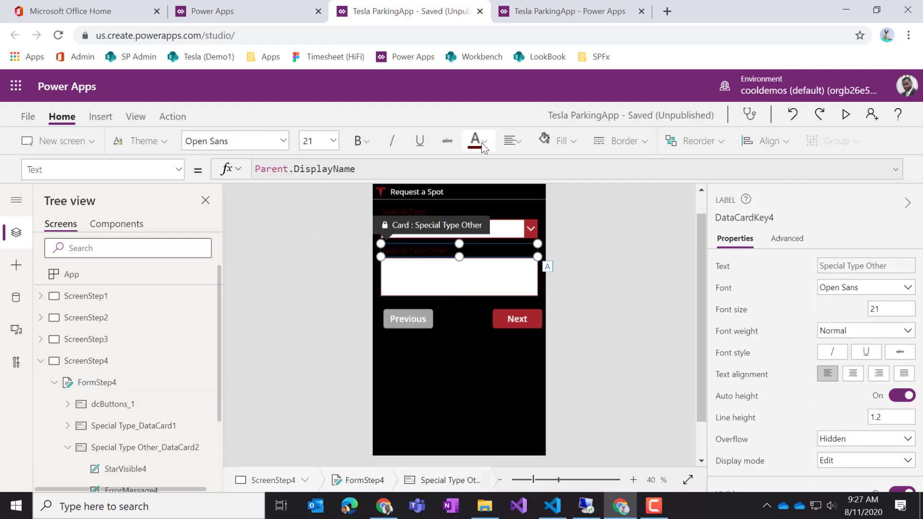
pyautogui.click(483, 141)
pyautogui.click(483, 359)
pyautogui.click(418, 210)
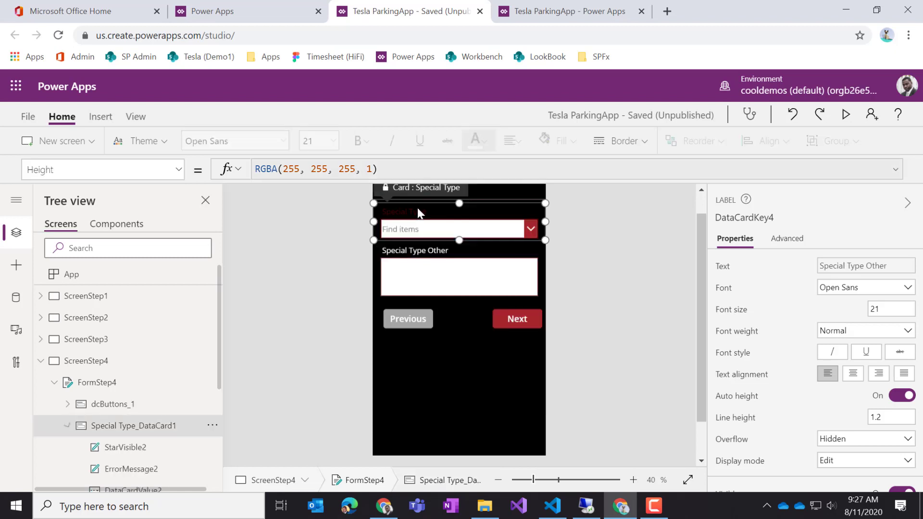
pyautogui.click(418, 206)
pyautogui.click(484, 141)
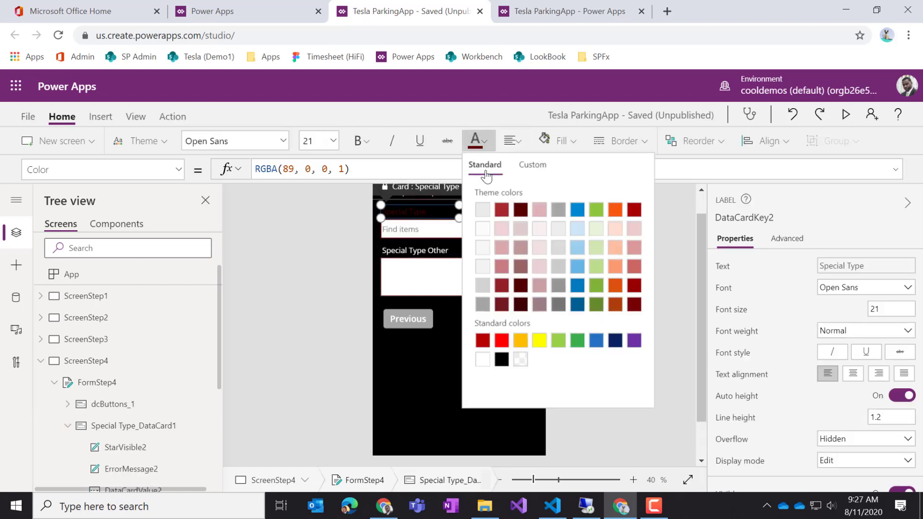
pyautogui.click(482, 359)
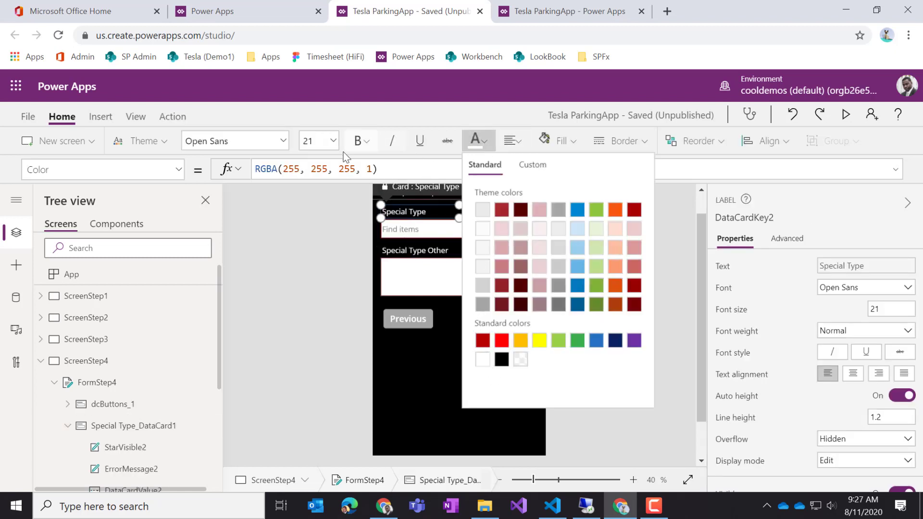
pyautogui.click(376, 310)
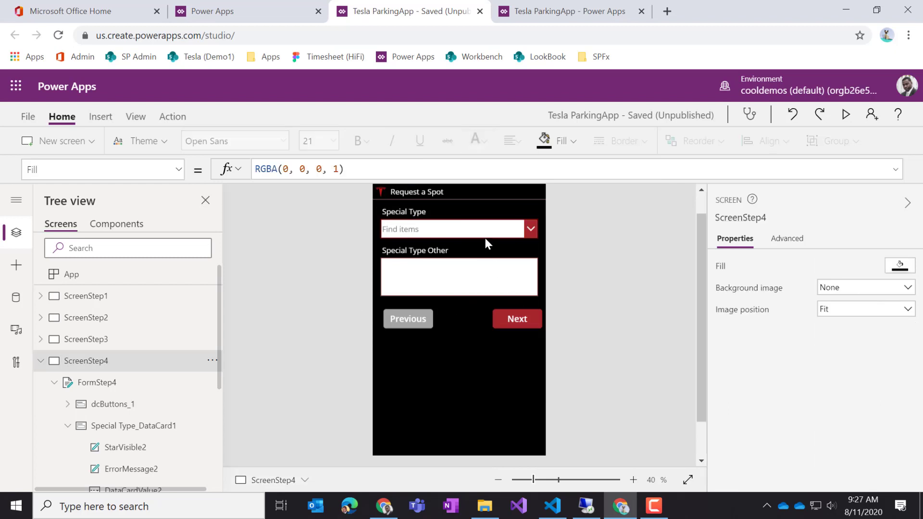
# - Insert a horizontal gallery on ScreenStep4
pyautogui.click(439, 235)
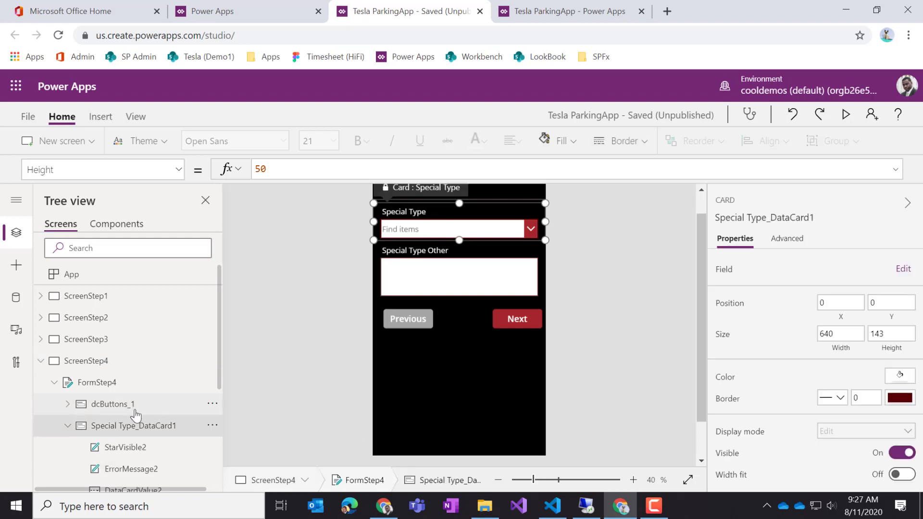
pyautogui.click(114, 367)
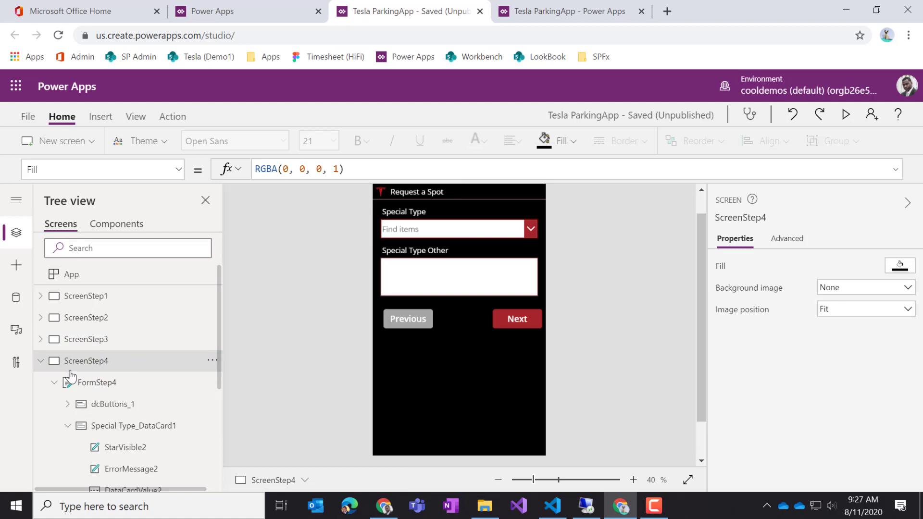
pyautogui.click(16, 268)
pyautogui.click(123, 233)
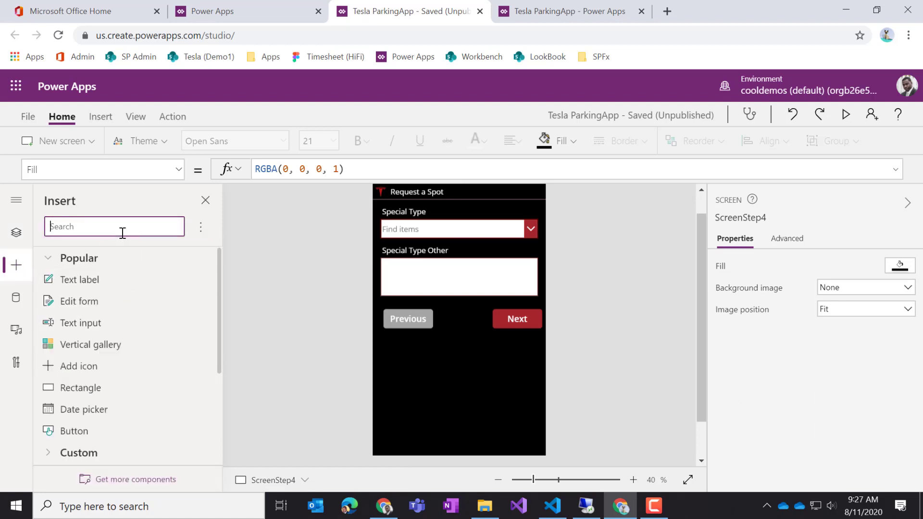
pyautogui.write('gall')
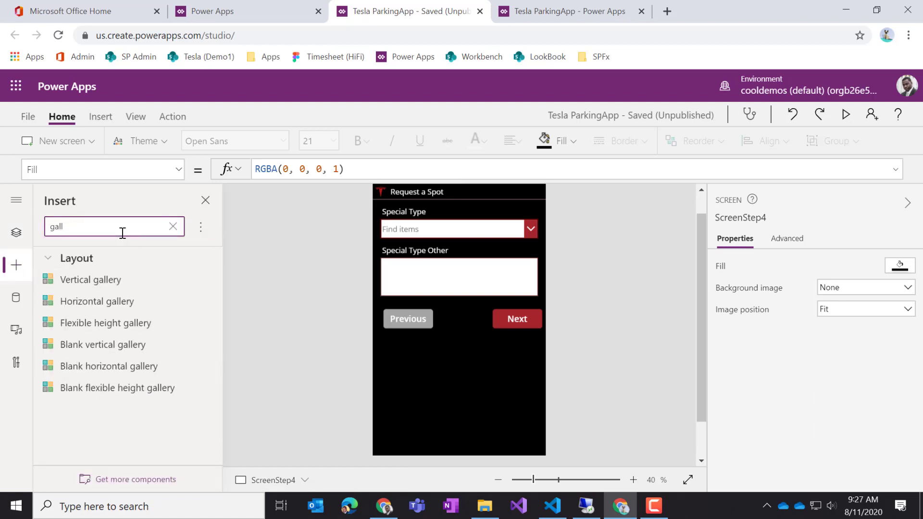
pyautogui.click(86, 311)
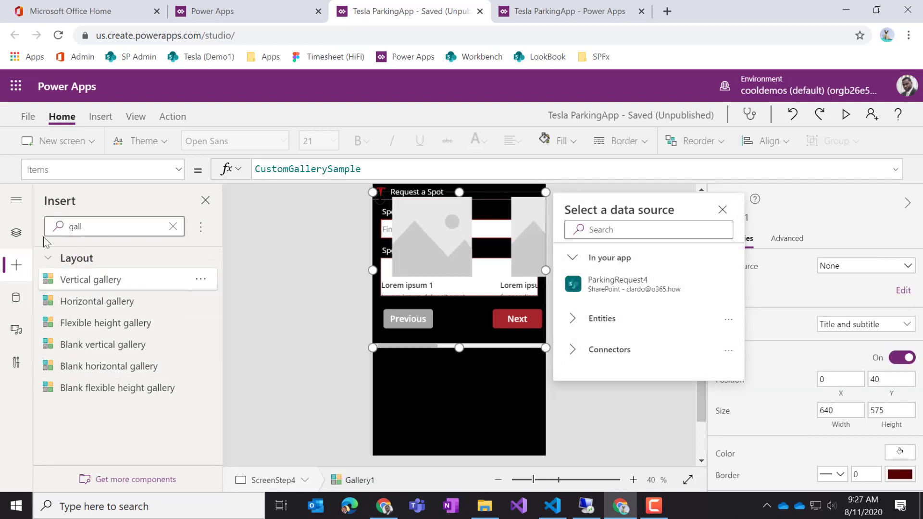
pyautogui.click(16, 232)
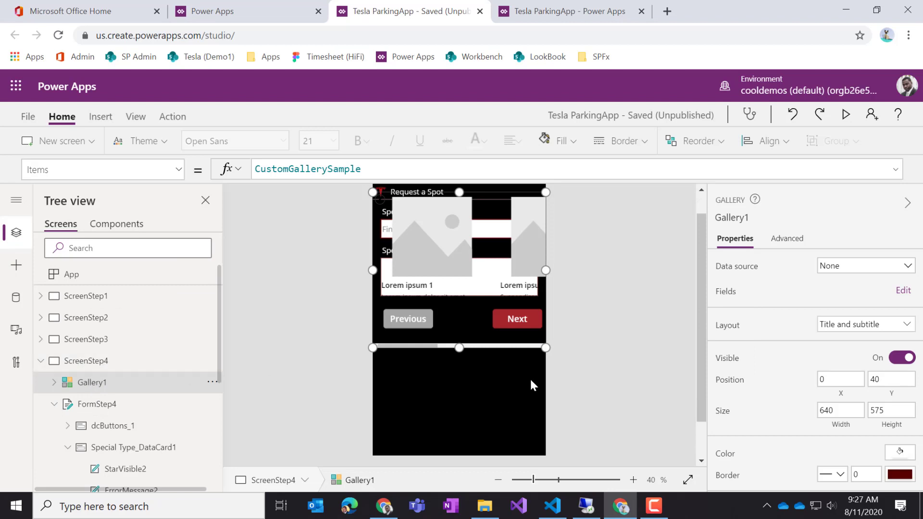
# - Shrink Gallery1 to a height of about 305, with a template size of about 250 and an image about 143 wide
pyautogui.click(453, 251)
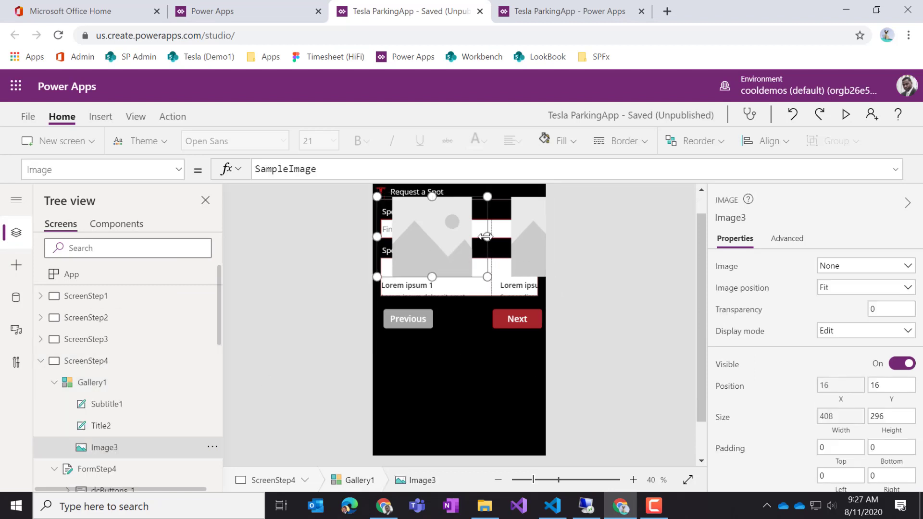
pyautogui.moveTo(485, 237); pyautogui.dragTo(407, 239)
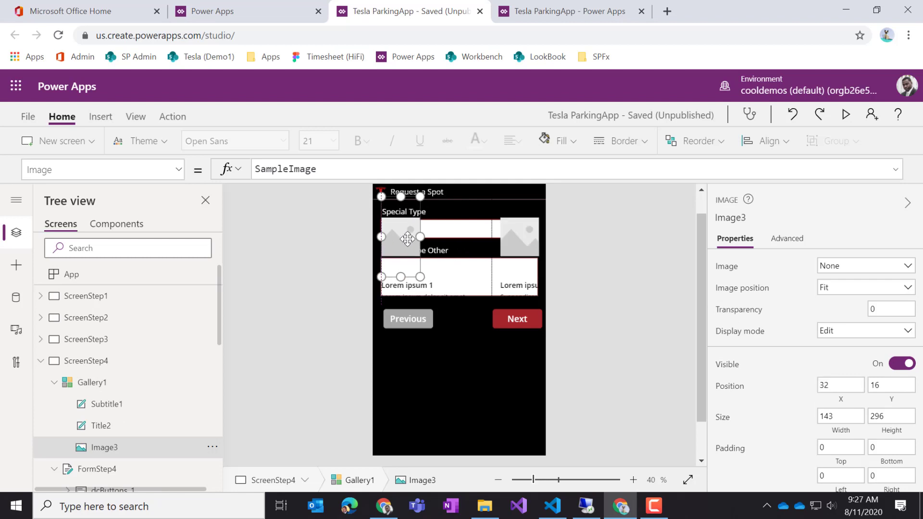
pyautogui.click(491, 267)
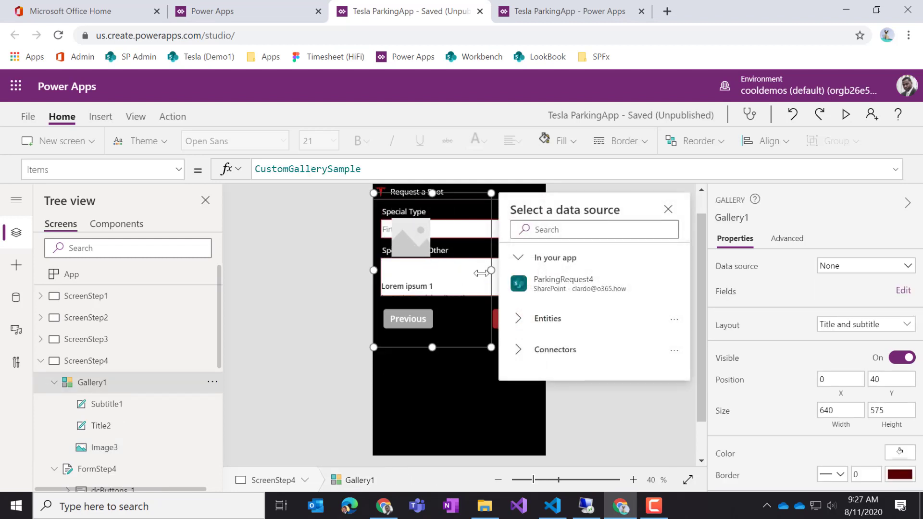
pyautogui.moveTo(482, 273); pyautogui.dragTo(440, 268)
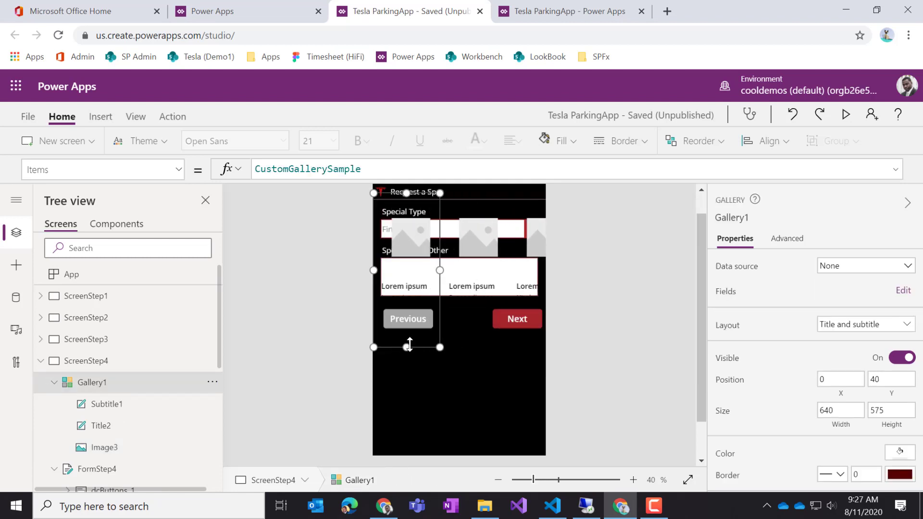
pyautogui.moveTo(409, 345); pyautogui.dragTo(408, 275)
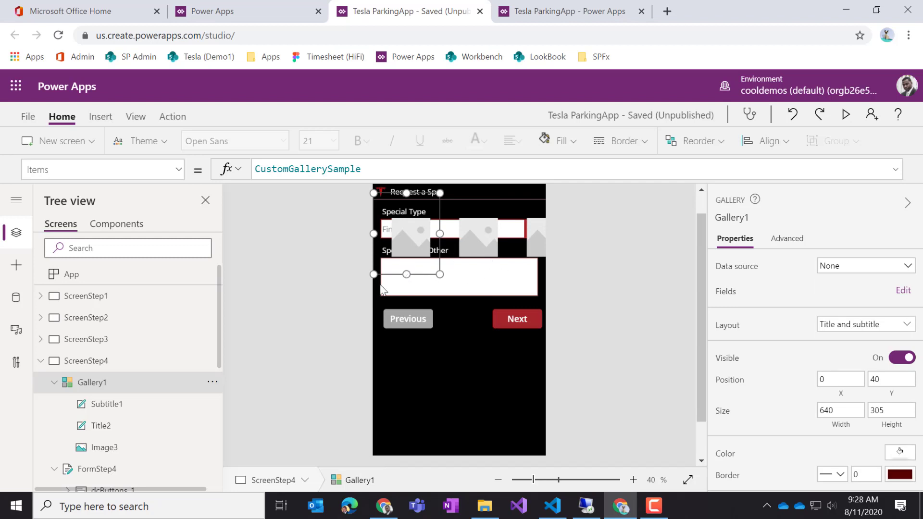
# - Set Gallery1's wrap count to 2 and widen its image to about 180
pyautogui.scroll(-5, 871, 483)
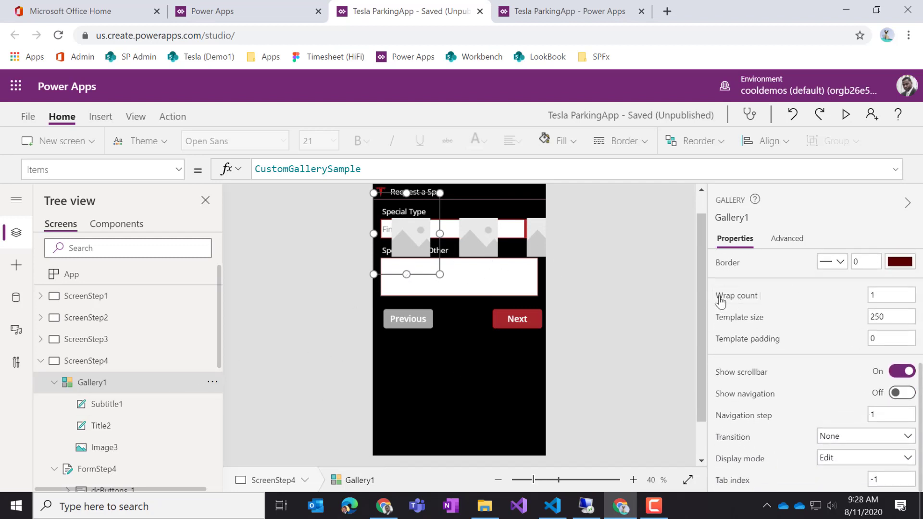
pyautogui.click(892, 296)
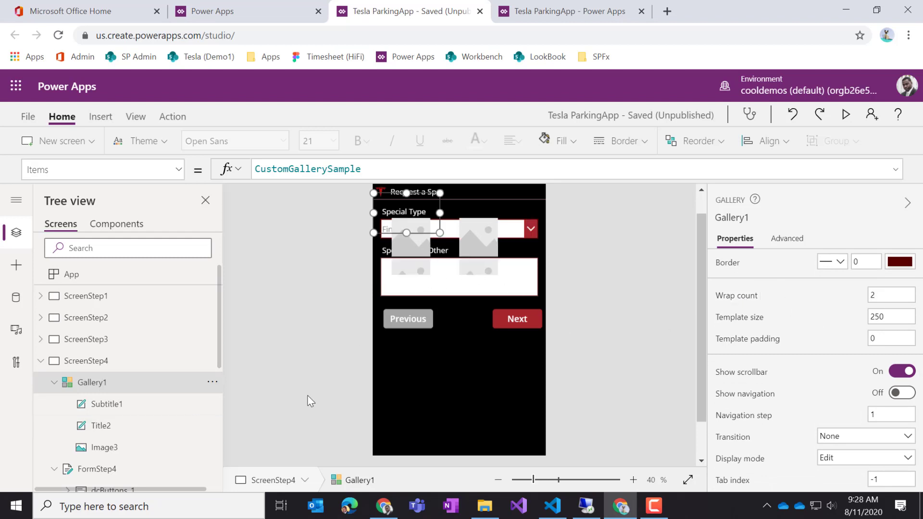
pyautogui.click(425, 251)
pyautogui.click(423, 249)
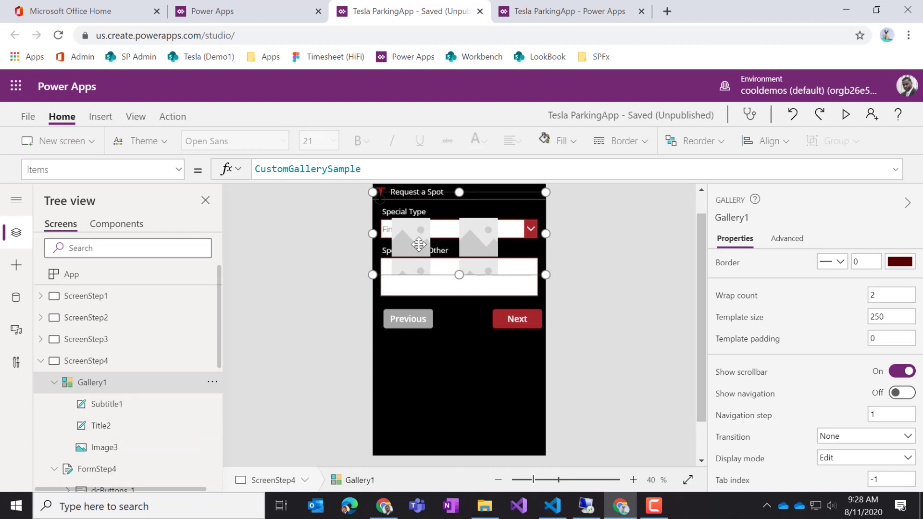
pyautogui.click(372, 263)
pyautogui.click(412, 239)
pyautogui.click(416, 239)
pyautogui.click(416, 239)
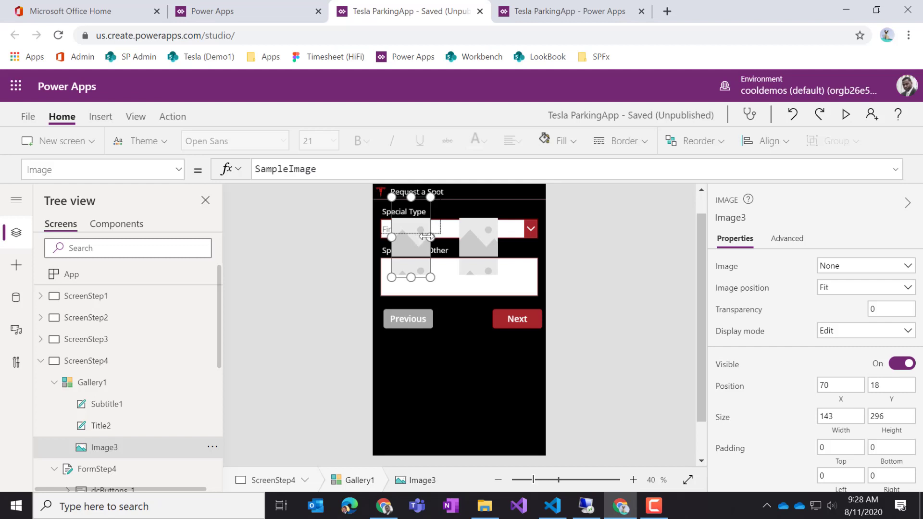
pyautogui.moveTo(429, 237); pyautogui.dragTo(442, 252)
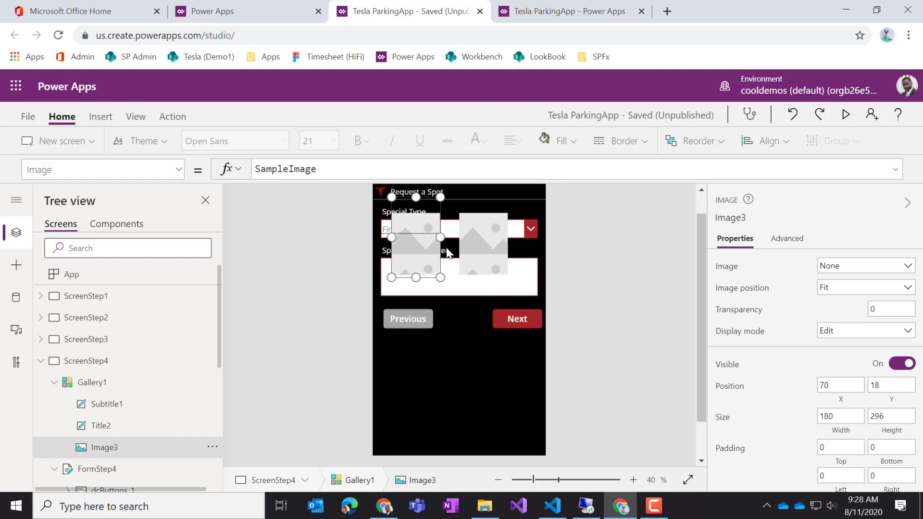
pyautogui.click(634, 481)
pyautogui.click(634, 480)
pyautogui.click(634, 481)
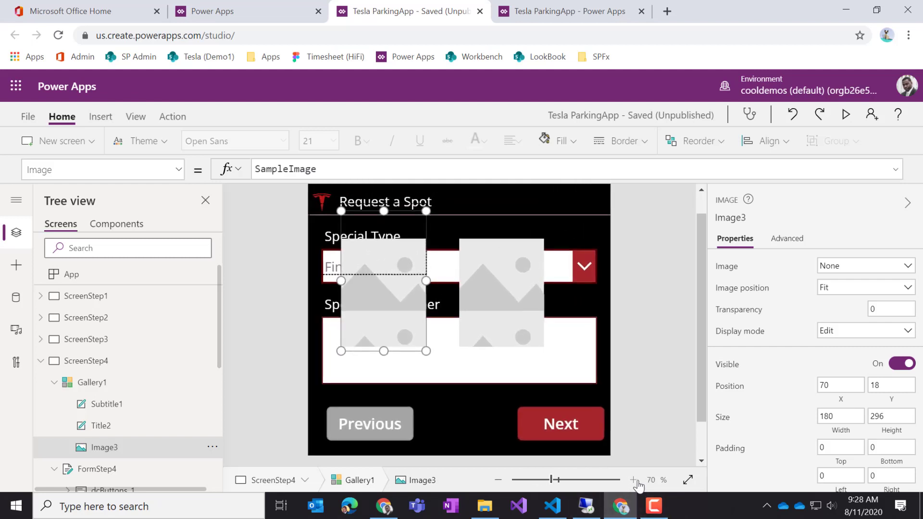
# - Copy the galLotOptions gallery from the Parking Lot data card of FormStep3 on ScreenStep3
pyautogui.click(102, 387)
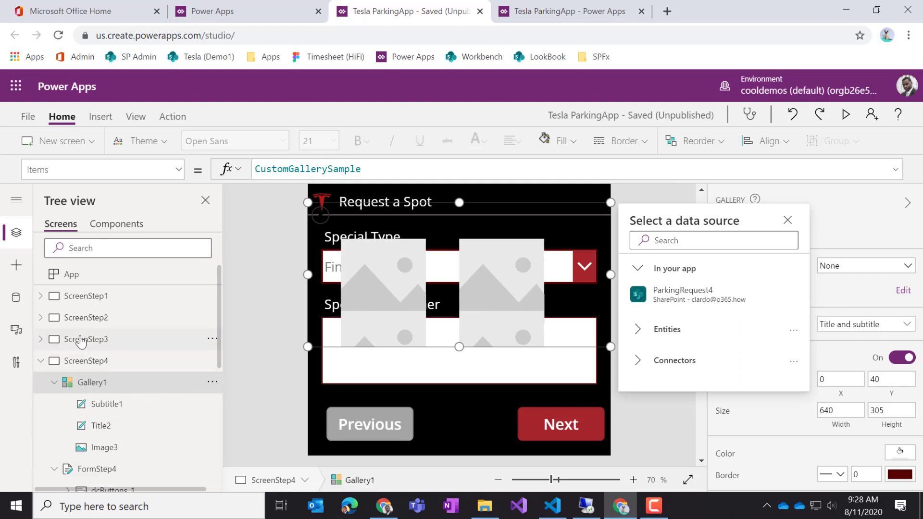
pyautogui.click(41, 339)
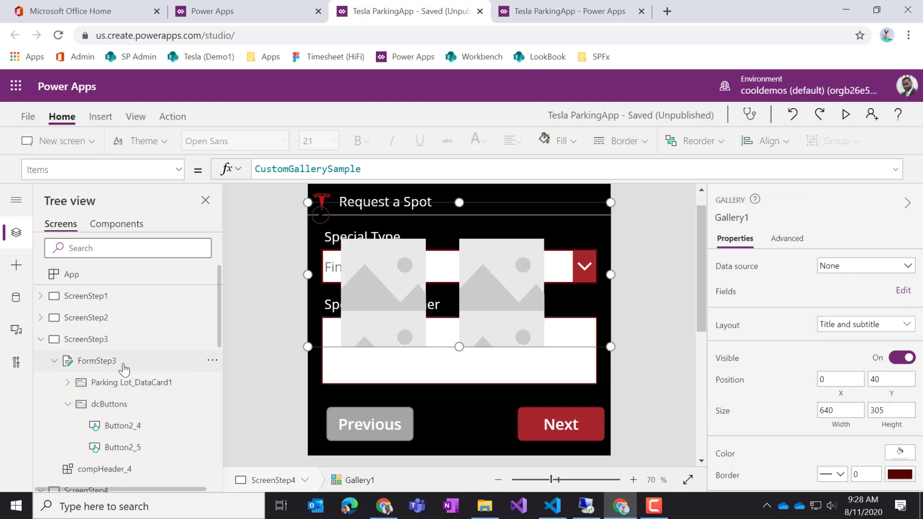
pyautogui.click(67, 383)
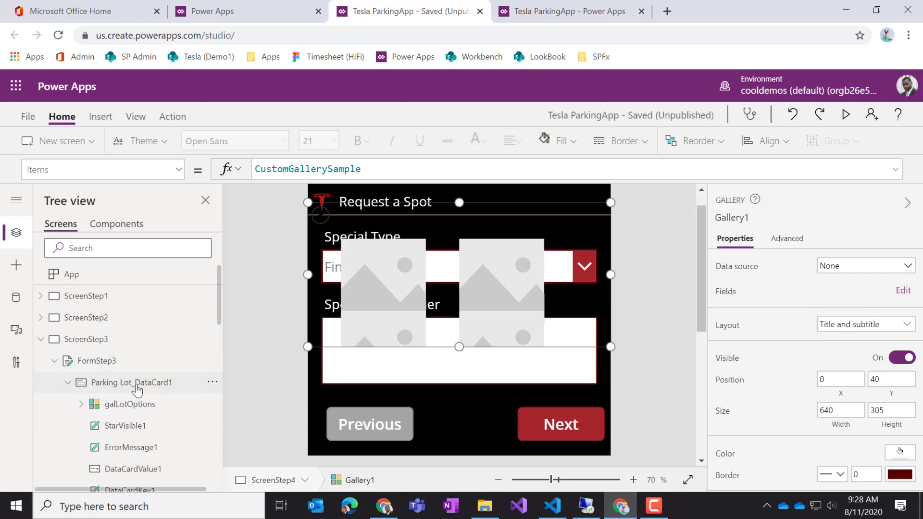
pyautogui.click(141, 406)
pyautogui.click(212, 404)
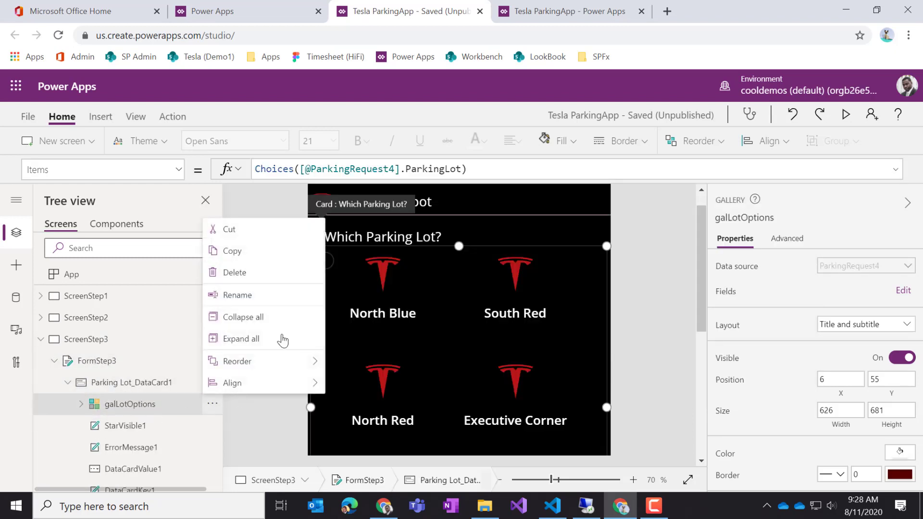
pyautogui.click(244, 251)
# - Delete the placeholder gallery Gallery1 from ScreenStep4
pyautogui.scroll(-6, 175, 356)
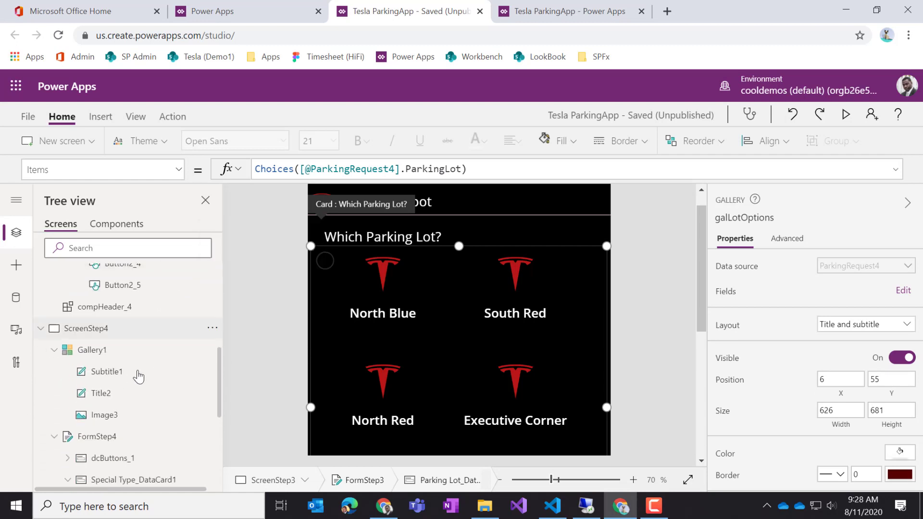
pyautogui.click(109, 330)
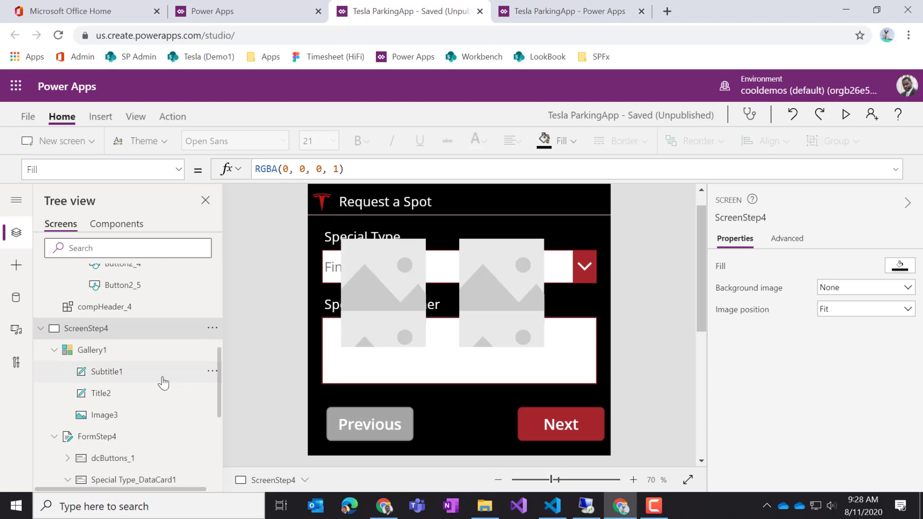
pyautogui.scroll(-3, 134, 437)
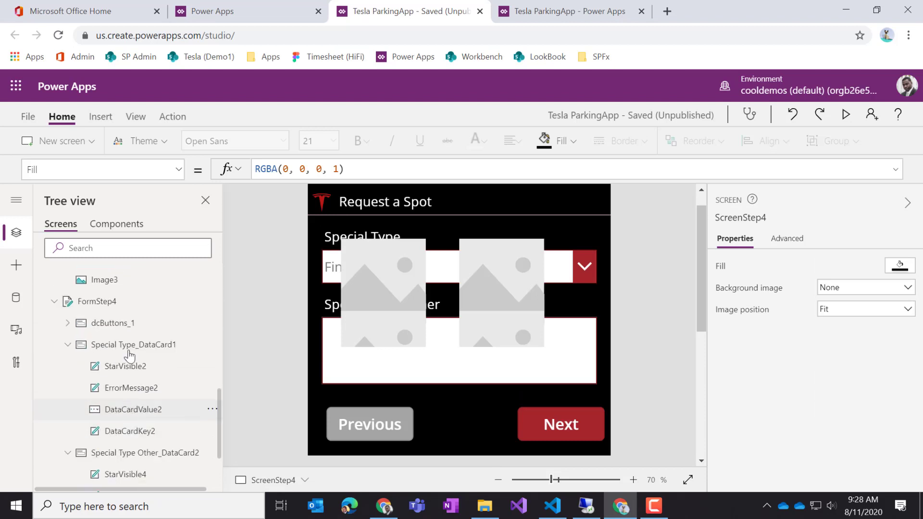
pyautogui.click(146, 353)
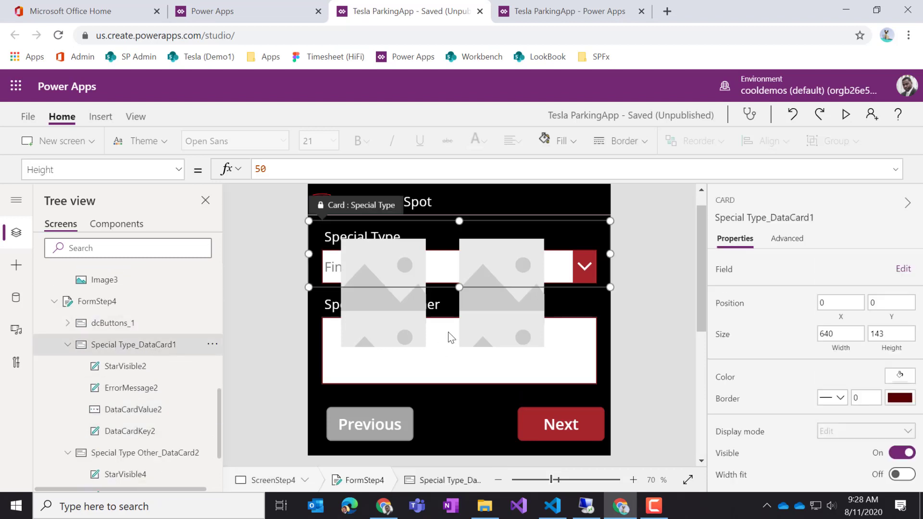
pyautogui.scroll(3, 212, 333)
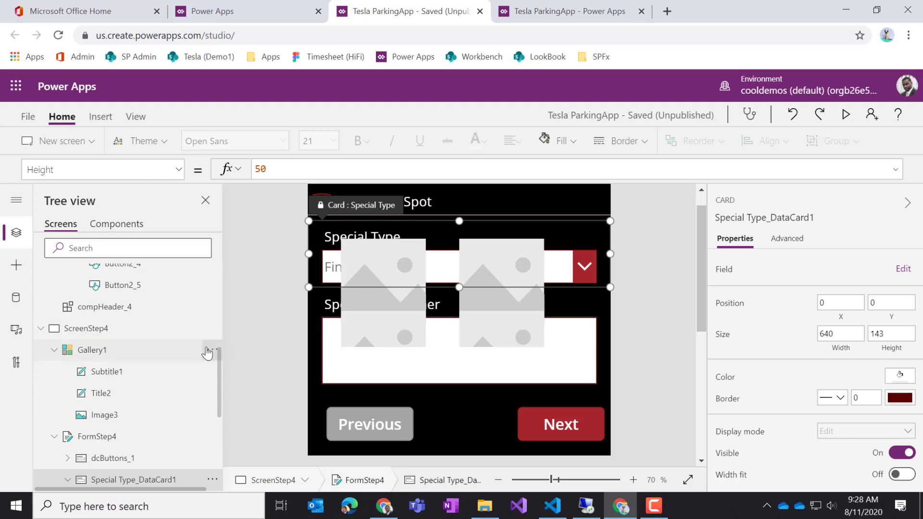
pyautogui.click(209, 351)
pyautogui.click(240, 219)
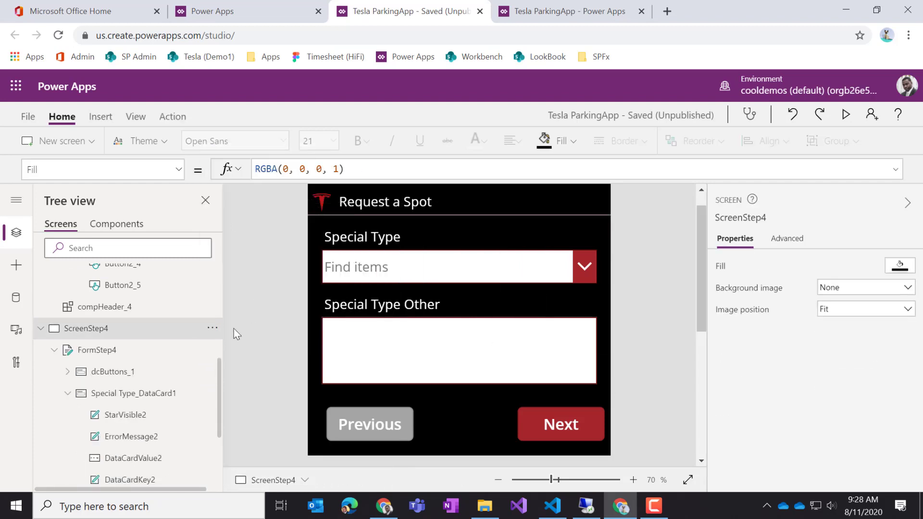
# - Stretch the Special Type data card on FormStep4 to a height of about 364 and unlock it while adding the copied gallery
pyautogui.click(149, 395)
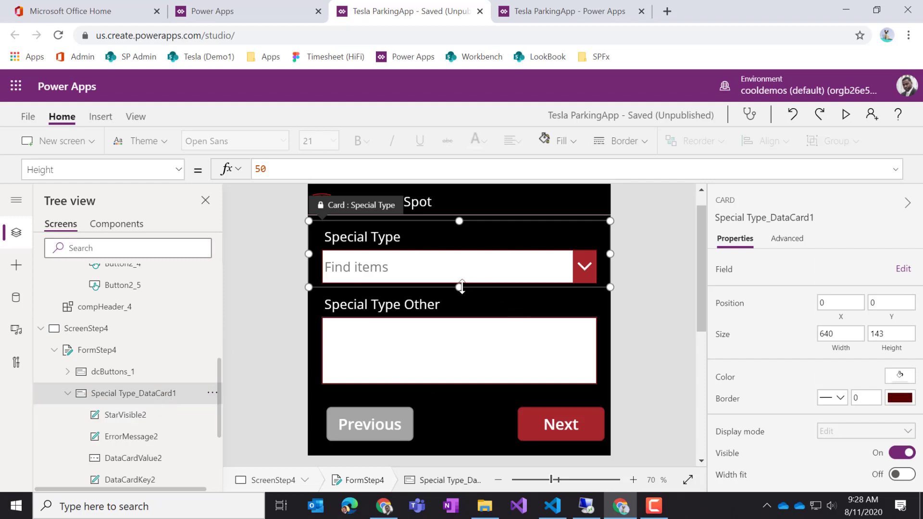
pyautogui.moveTo(460, 287); pyautogui.dragTo(435, 392)
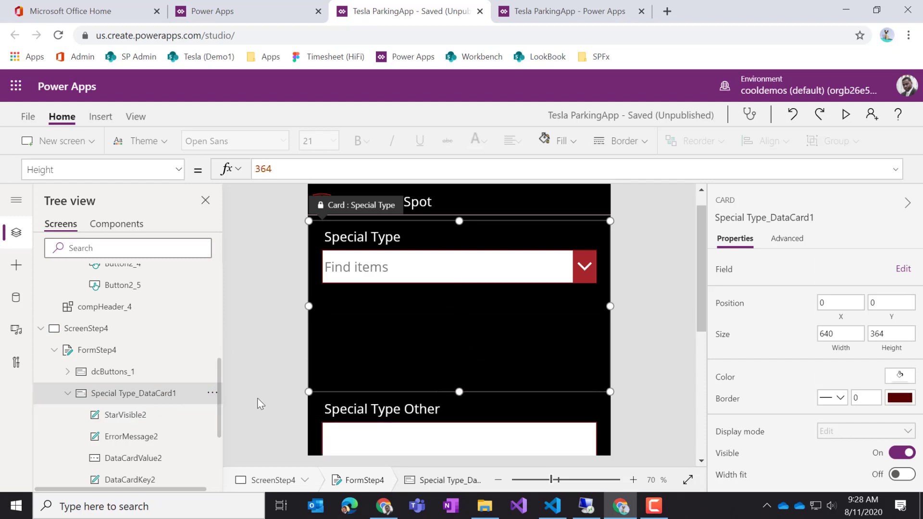
pyautogui.click(212, 394)
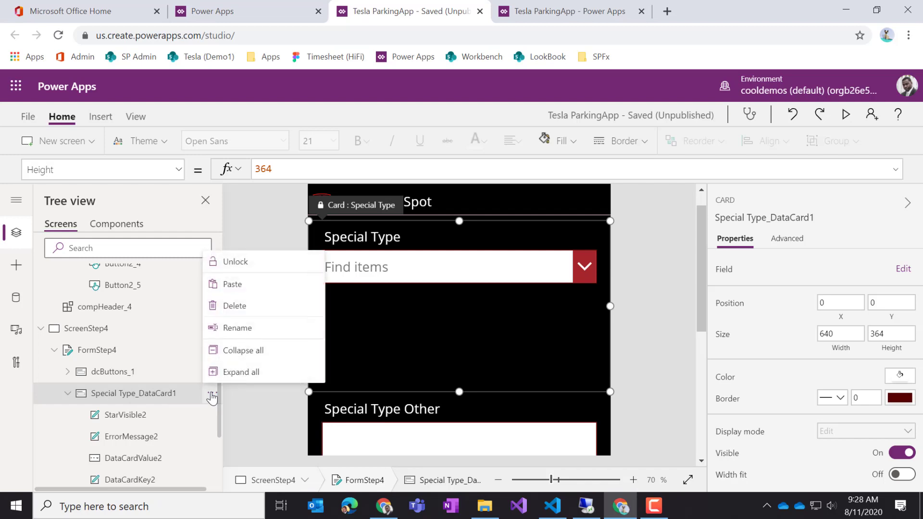
pyautogui.click(241, 288)
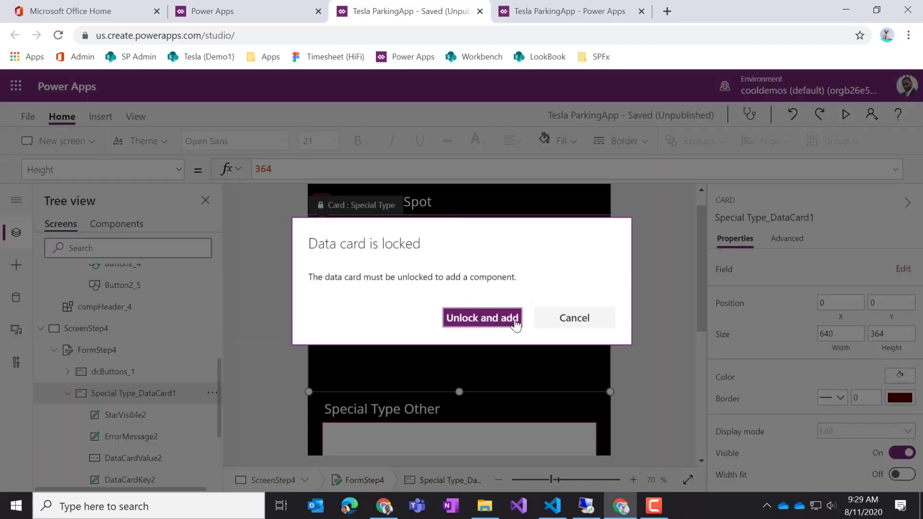
pyautogui.click(482, 318)
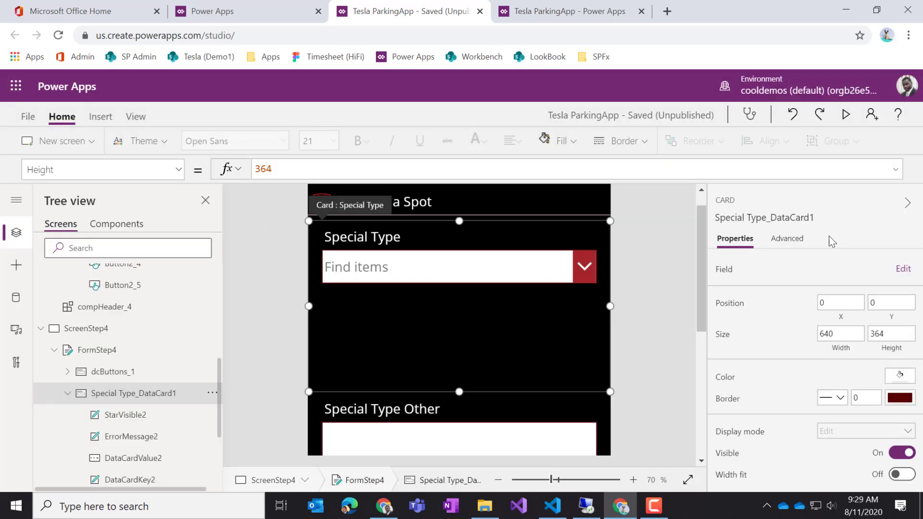
# - Try again to paste the copied parking lot gallery into the unlocked Special Type data card
pyautogui.click(788, 240)
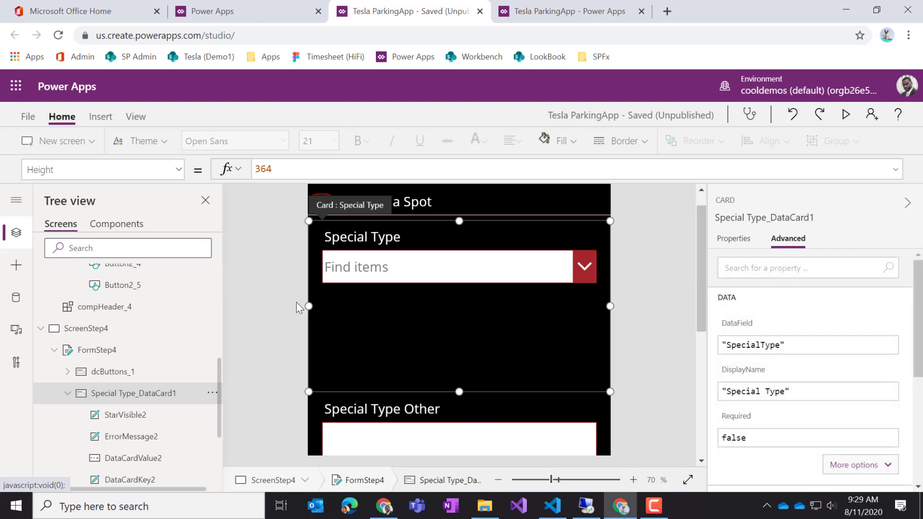
pyautogui.click(212, 393)
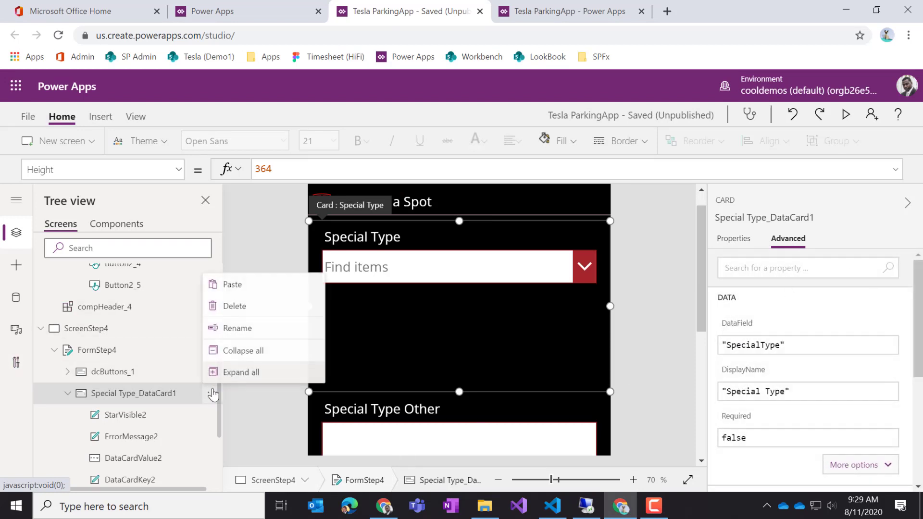
pyautogui.click(245, 285)
pyautogui.scroll(-3, 207, 423)
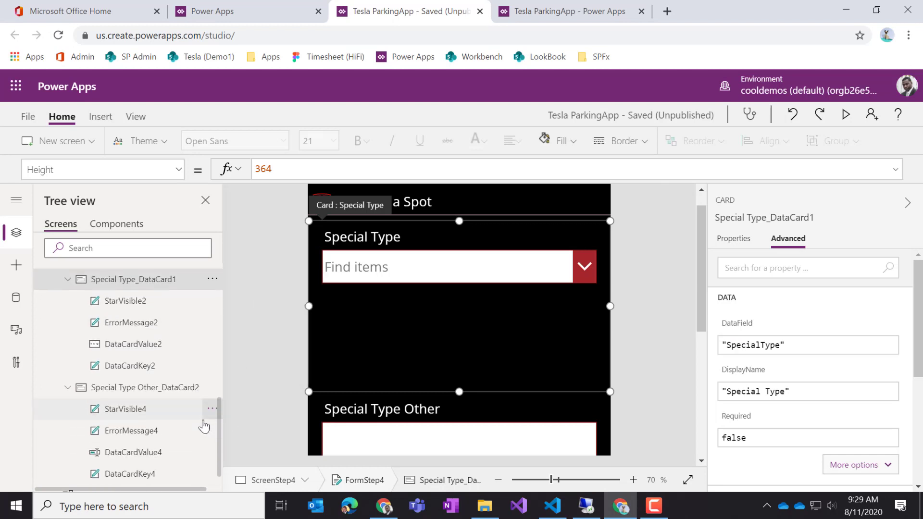
pyautogui.scroll(3, 207, 424)
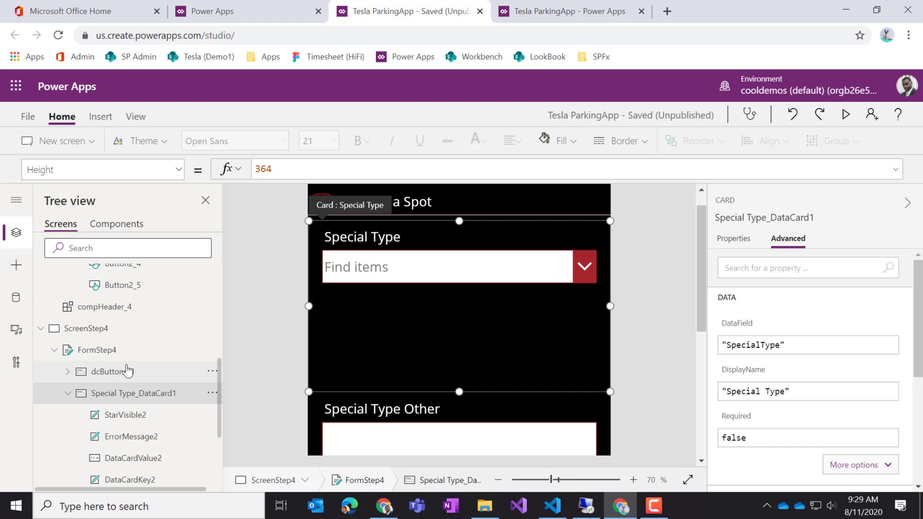
# - Paste the copied parking lot gallery directly onto ScreenStep4, outside FormStep4
pyautogui.click(115, 332)
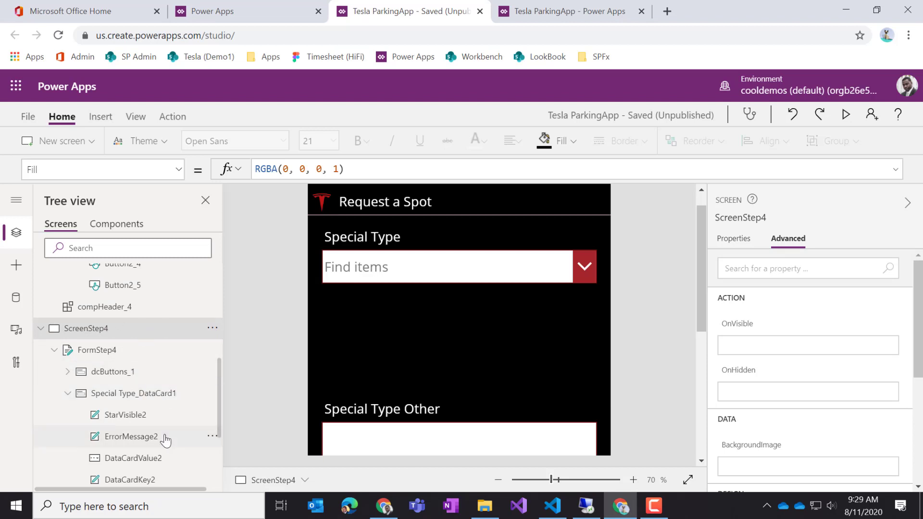
pyautogui.click(166, 397)
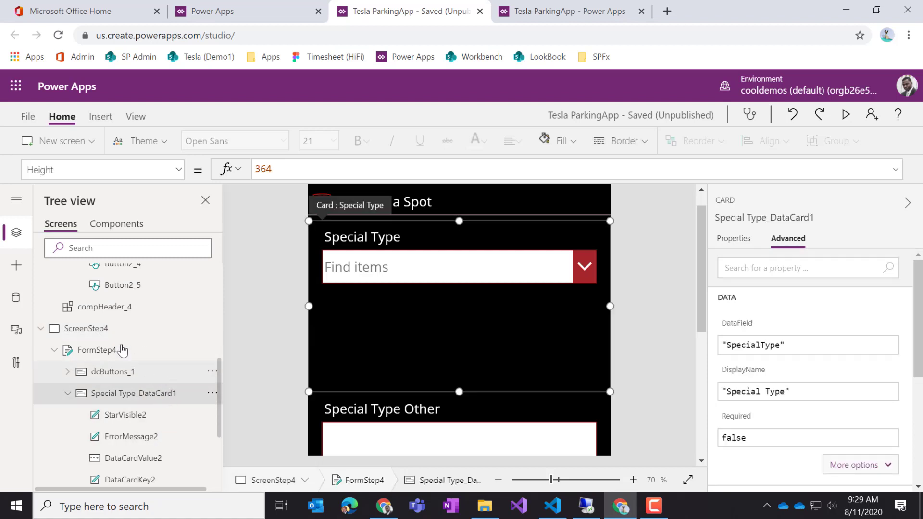
pyautogui.click(98, 332)
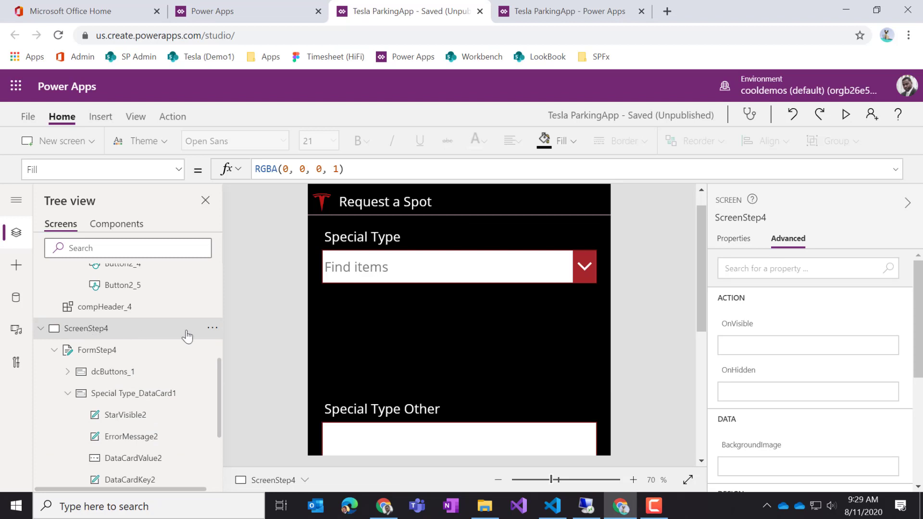
pyautogui.click(212, 328)
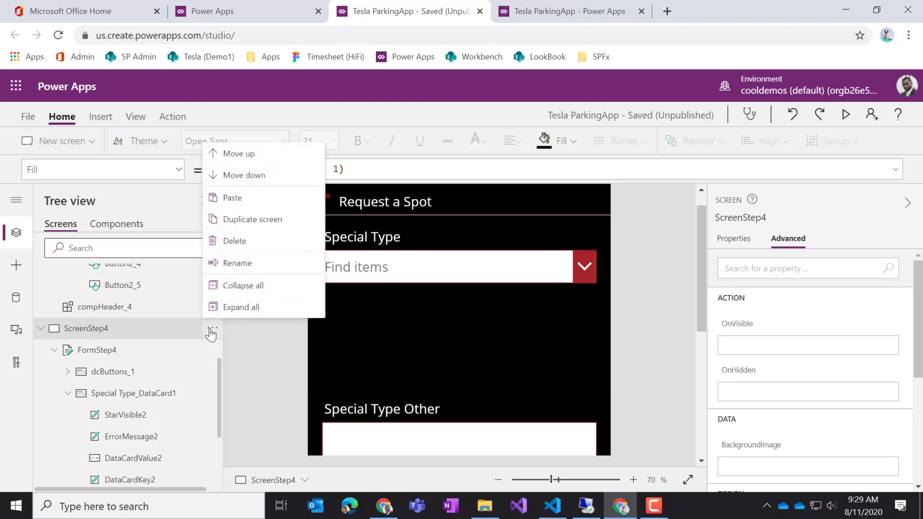
pyautogui.click(251, 204)
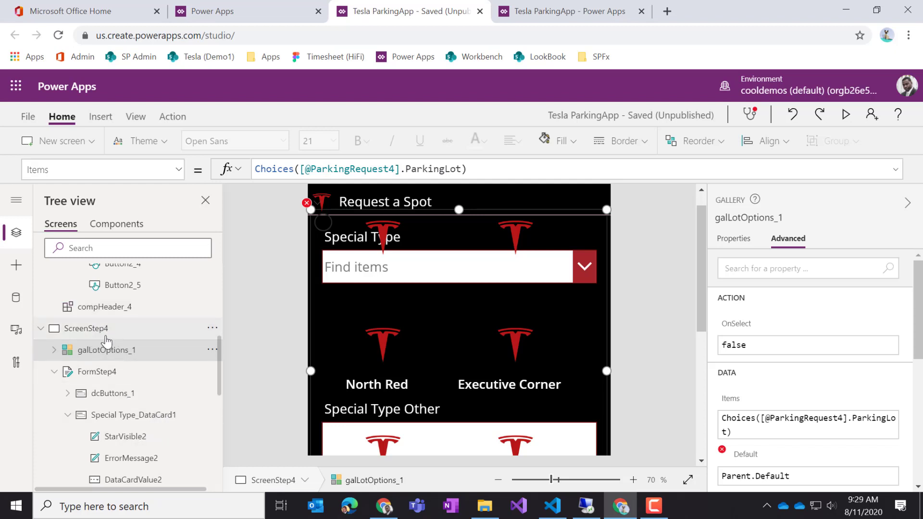
# - Copy the galLotOptions_1 gallery and paste it into the Special Type data card of FormStep4
pyautogui.click(212, 350)
pyautogui.click(248, 178)
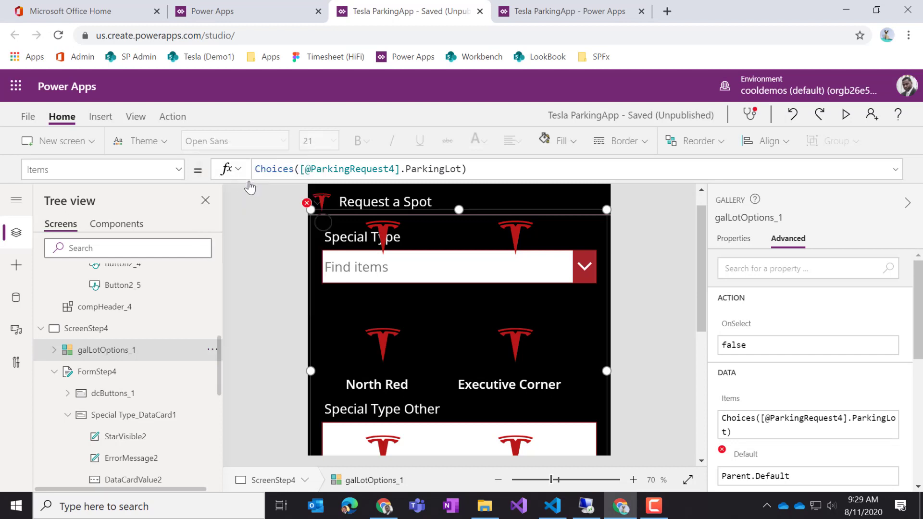
pyautogui.click(212, 415)
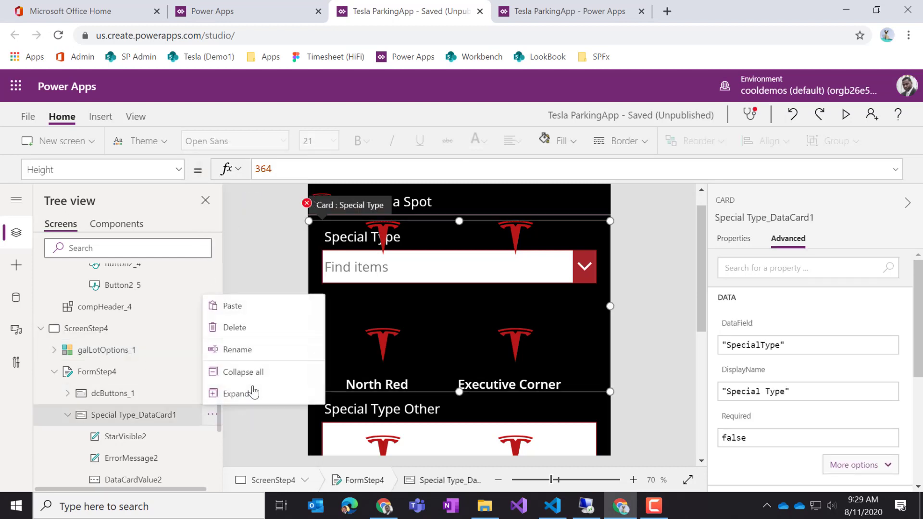
pyautogui.click(245, 306)
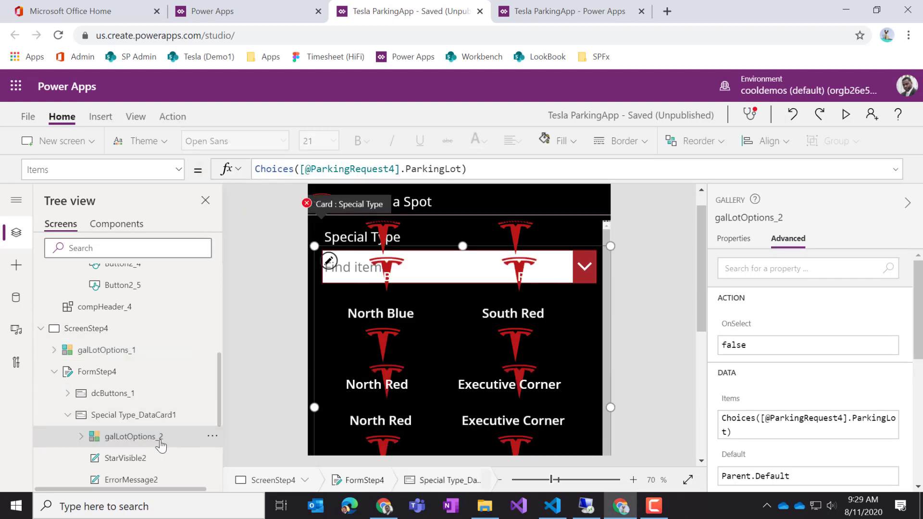
# - Delete the extra galLotOptions_1 gallery that sits directly on ScreenStep4
pyautogui.click(212, 350)
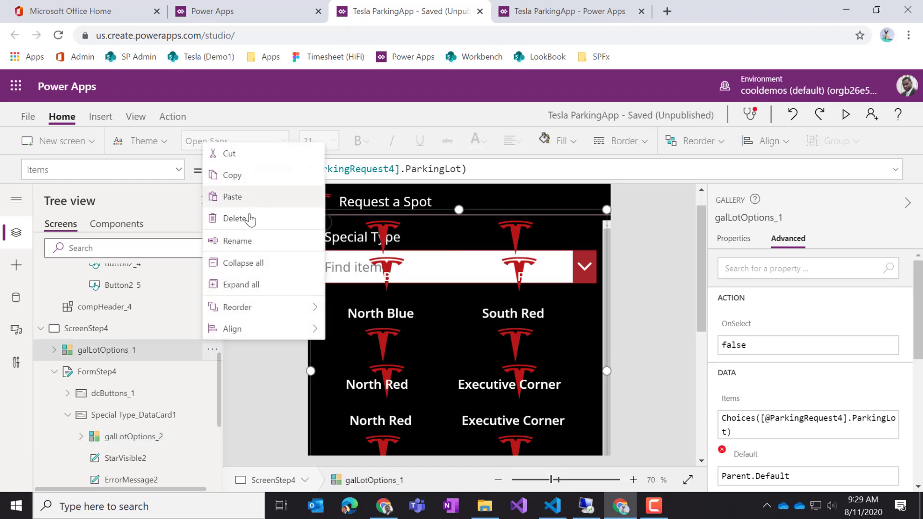
pyautogui.click(249, 218)
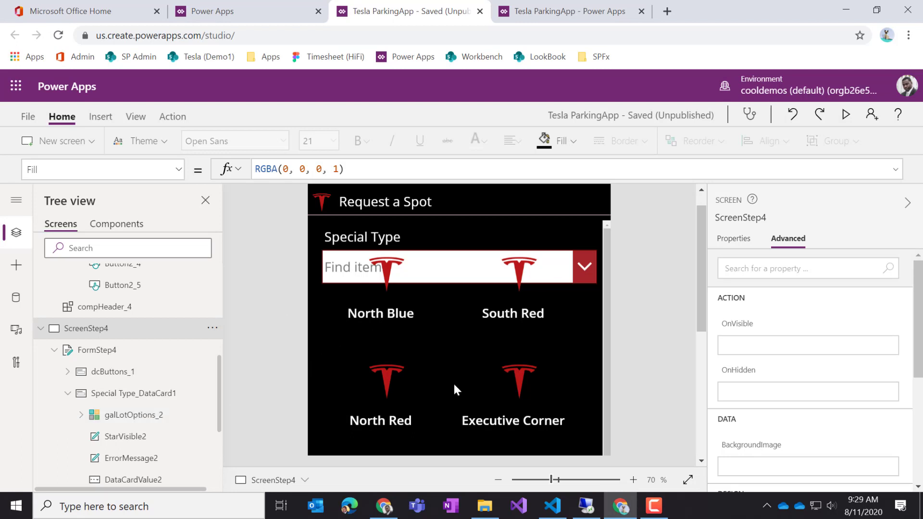
pyautogui.scroll(-5, 510, 342)
pyautogui.scroll(6, 510, 343)
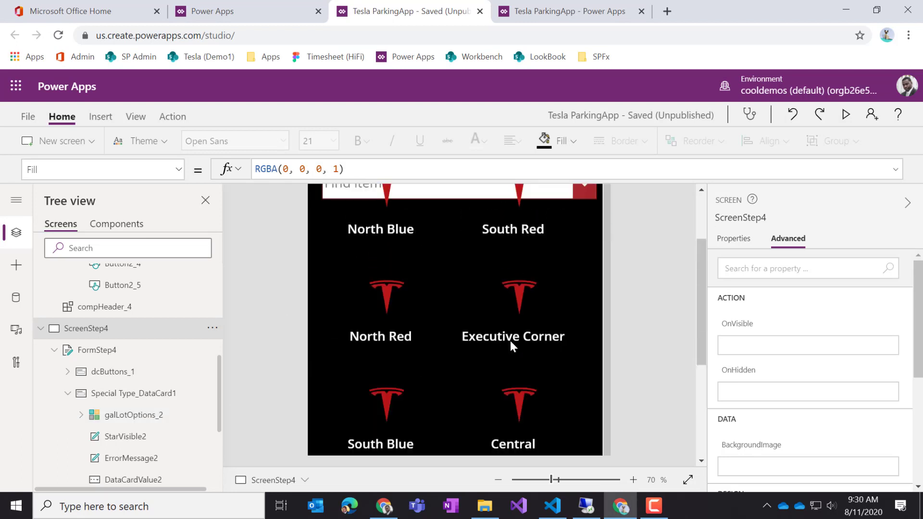
# - Hide the DataCardValue2 combo box in the Special Type data card by turning off its visibility
pyautogui.click(154, 480)
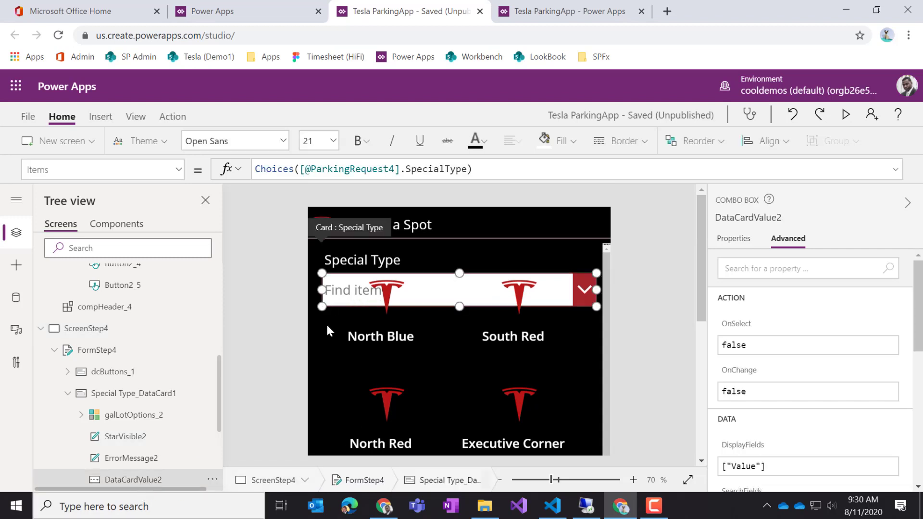
pyautogui.click(736, 240)
pyautogui.scroll(-5, 894, 426)
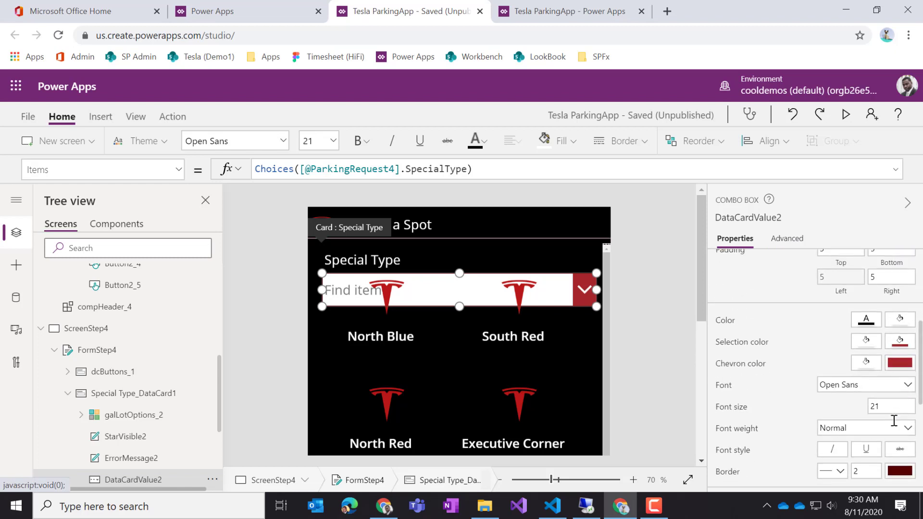
pyautogui.scroll(3, 894, 426)
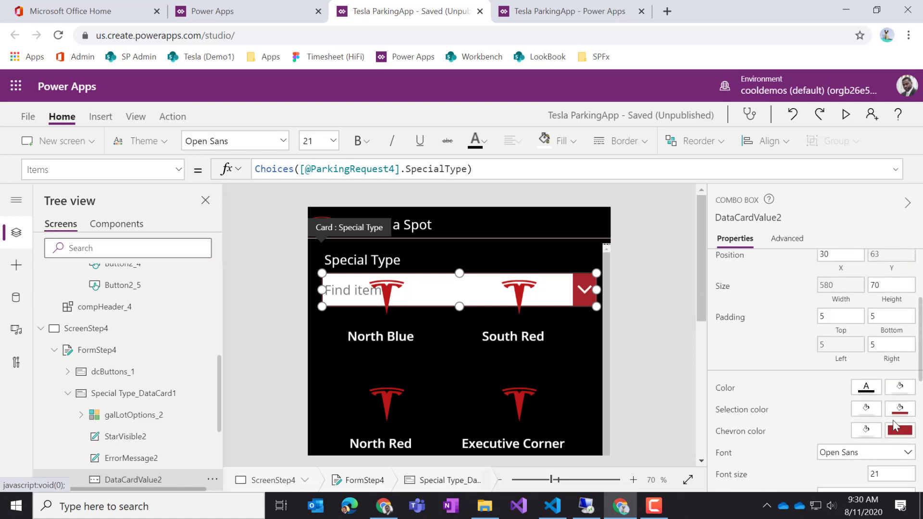
pyautogui.scroll(-7, 894, 426)
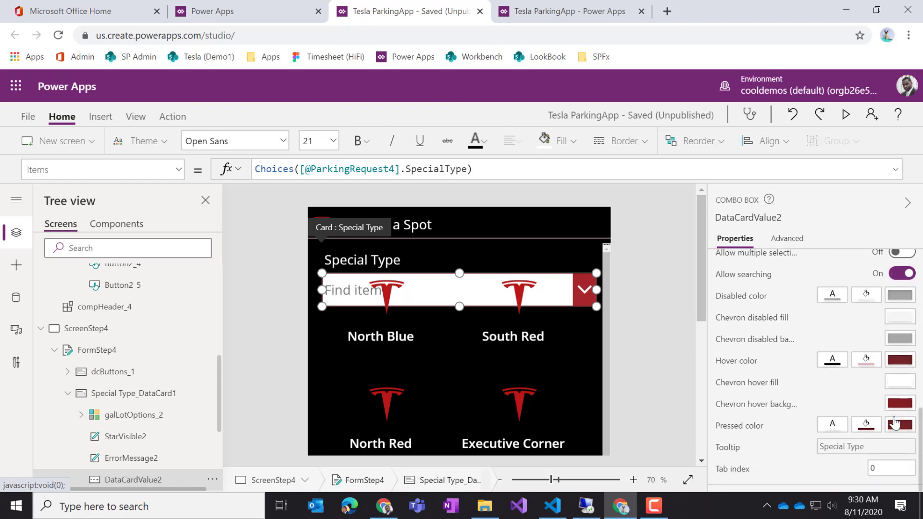
pyautogui.scroll(4, 895, 422)
pyautogui.scroll(5, 894, 422)
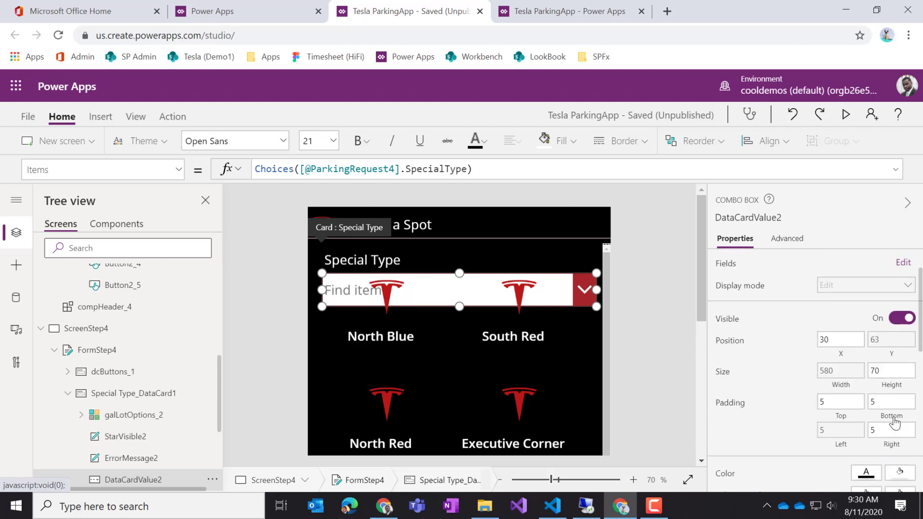
pyautogui.click(902, 318)
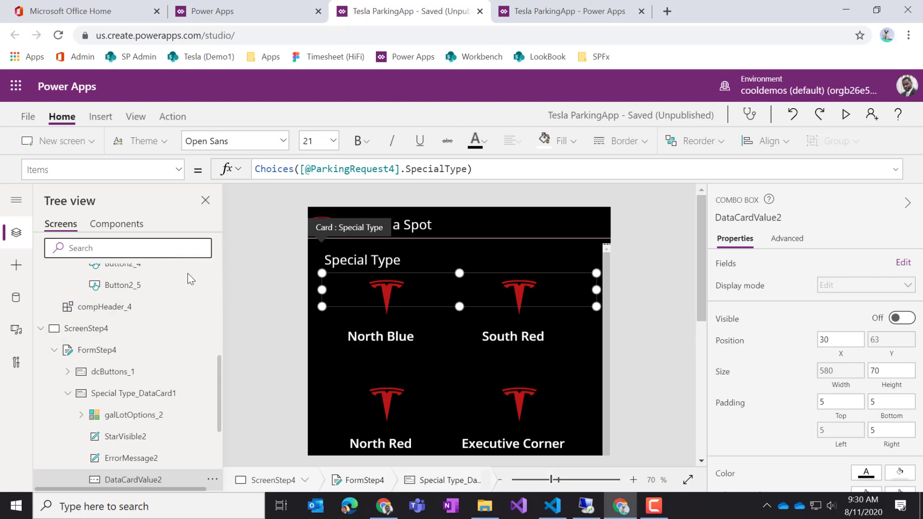
pyautogui.scroll(-1, 191, 414)
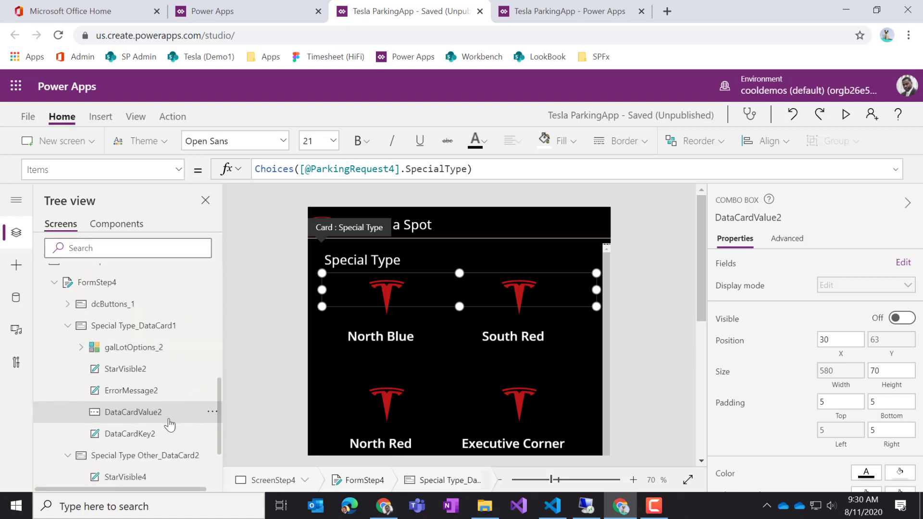
pyautogui.click(139, 435)
pyautogui.click(145, 415)
pyautogui.click(285, 168)
pyautogui.hotkey('ctrl', 'a')
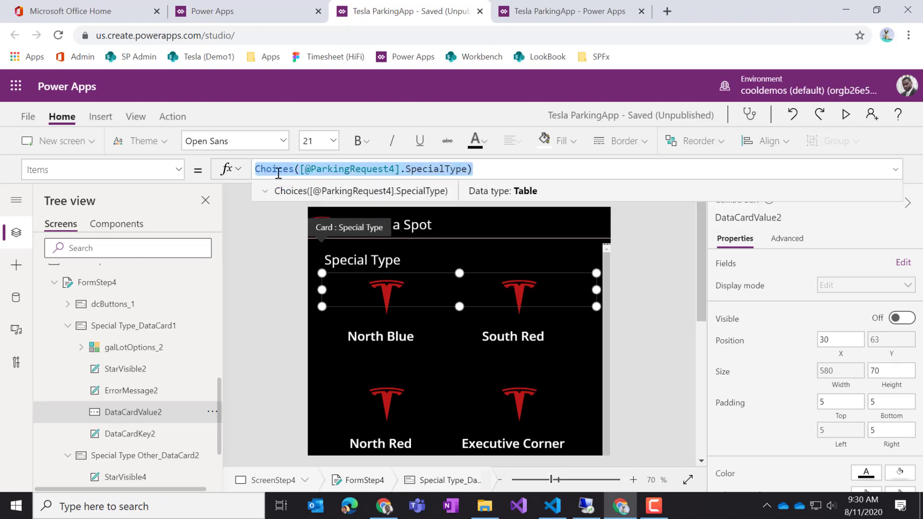
pyautogui.click(149, 349)
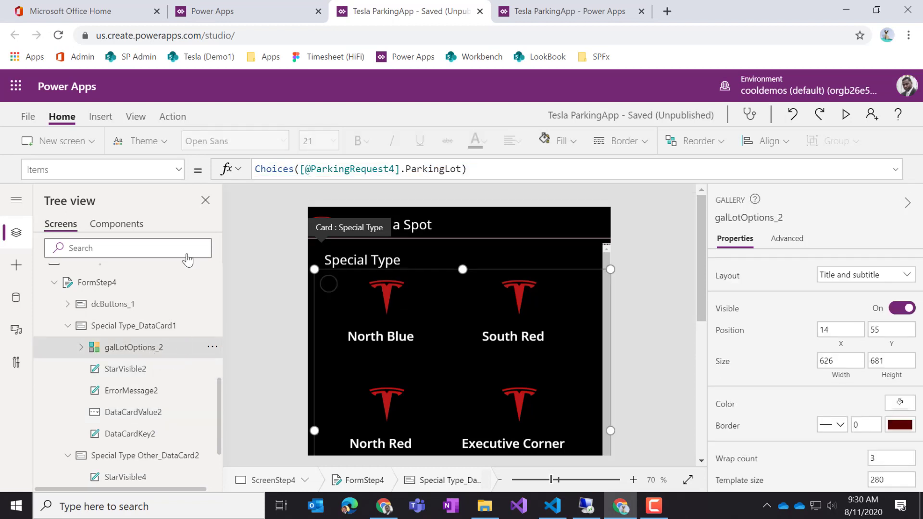
pyautogui.click(276, 174)
pyautogui.hotkey('ctrl', 'a')
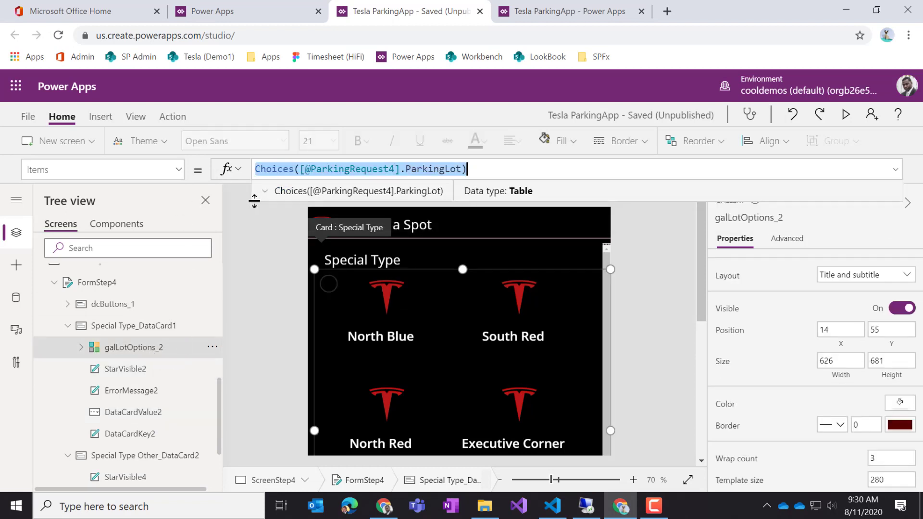
pyautogui.hotkey('ctrl', 'v')
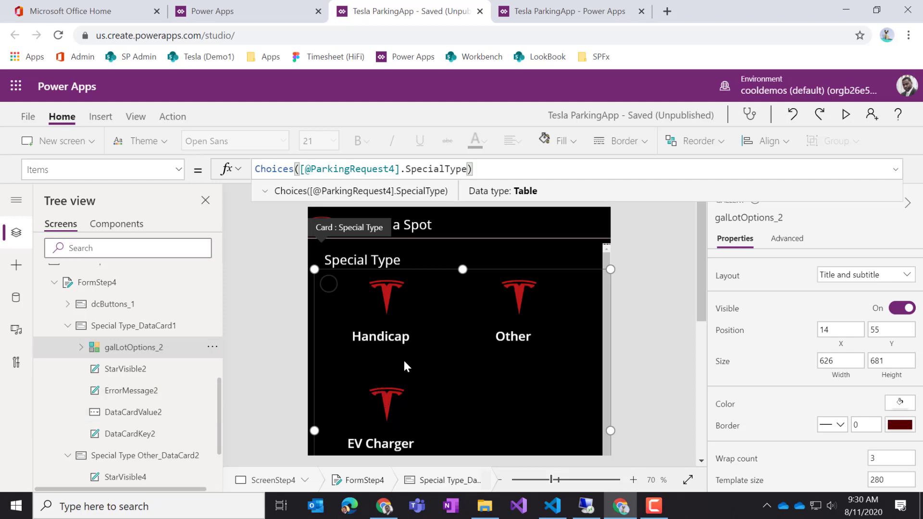
# - Set the wrap count of the galLotOptions_2 gallery to 2
pyautogui.click(144, 370)
pyautogui.click(146, 350)
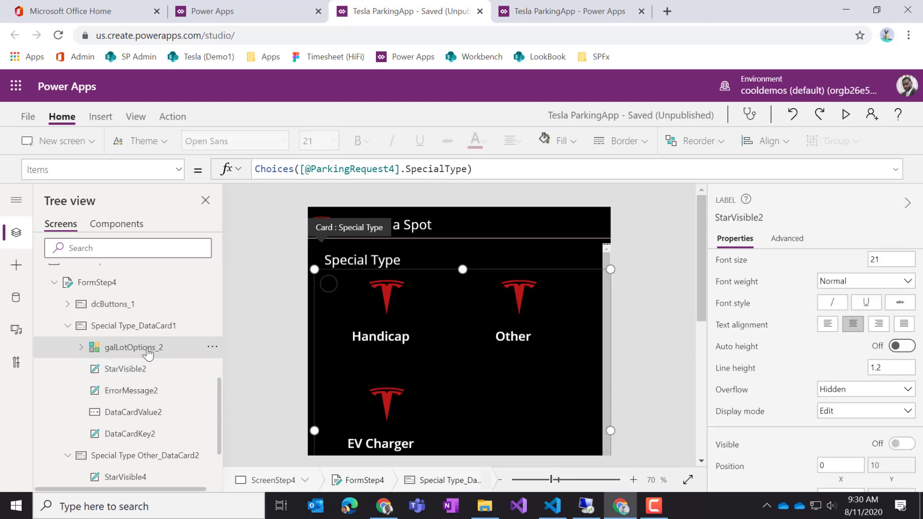
pyautogui.scroll(-1, 786, 357)
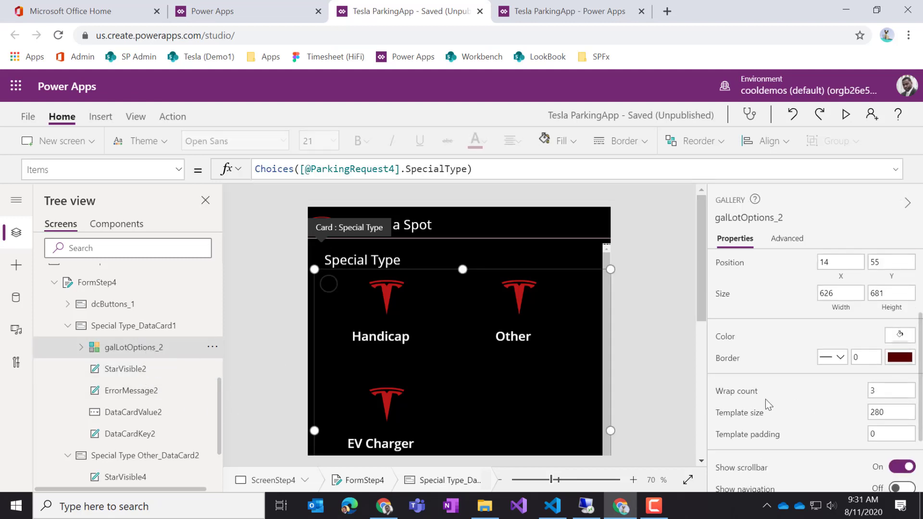
pyautogui.click(889, 393)
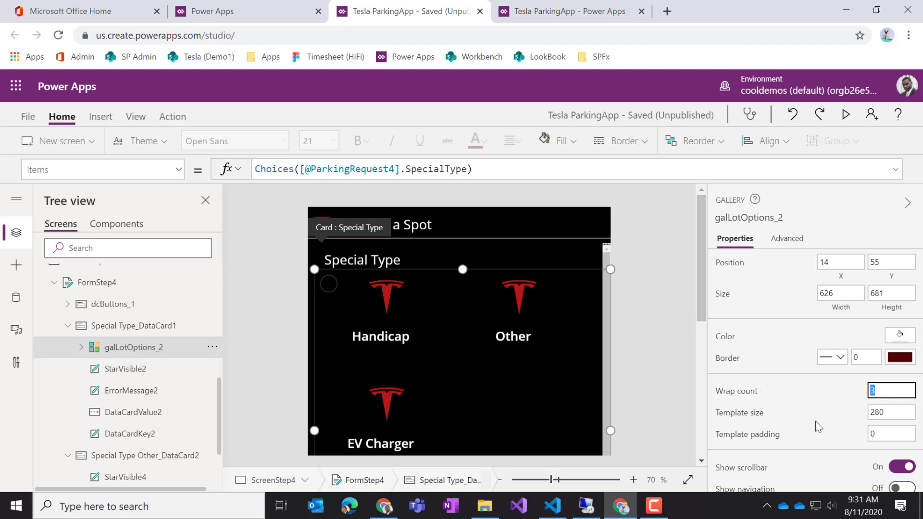
pyautogui.write('2')
pyautogui.click(827, 409)
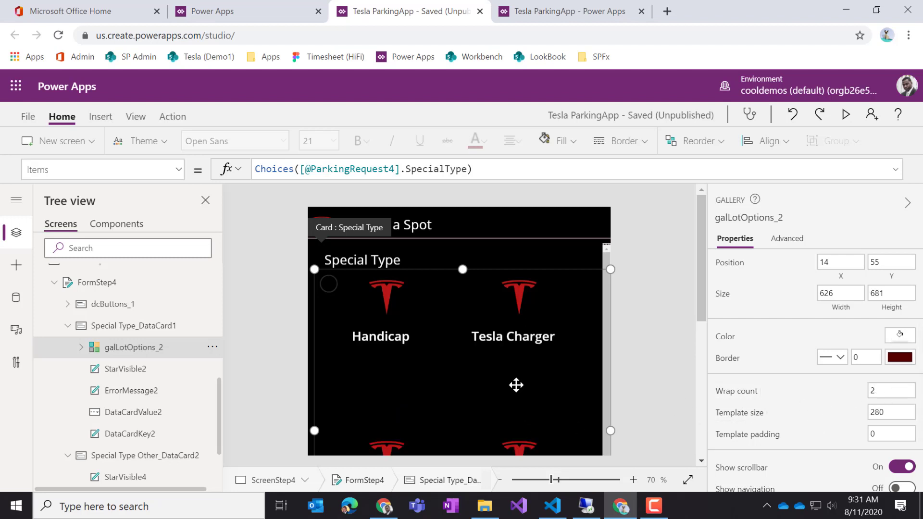
# - Shorten the item template of galLotOptions_2 to just below the option title, making the gallery about 400 high
pyautogui.scroll(-3, 515, 383)
pyautogui.scroll(3, 516, 386)
pyautogui.click(387, 303)
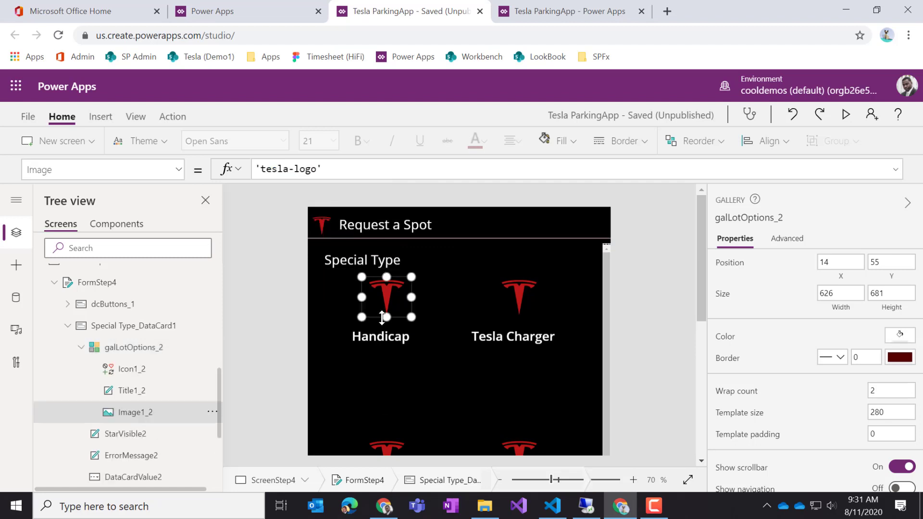
pyautogui.click(377, 342)
pyautogui.click(437, 310)
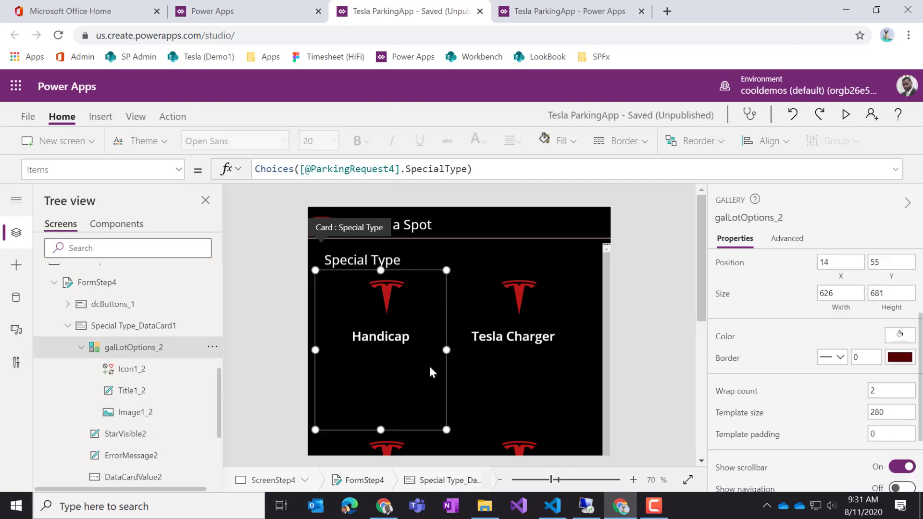
pyautogui.moveTo(381, 429); pyautogui.dragTo(391, 362)
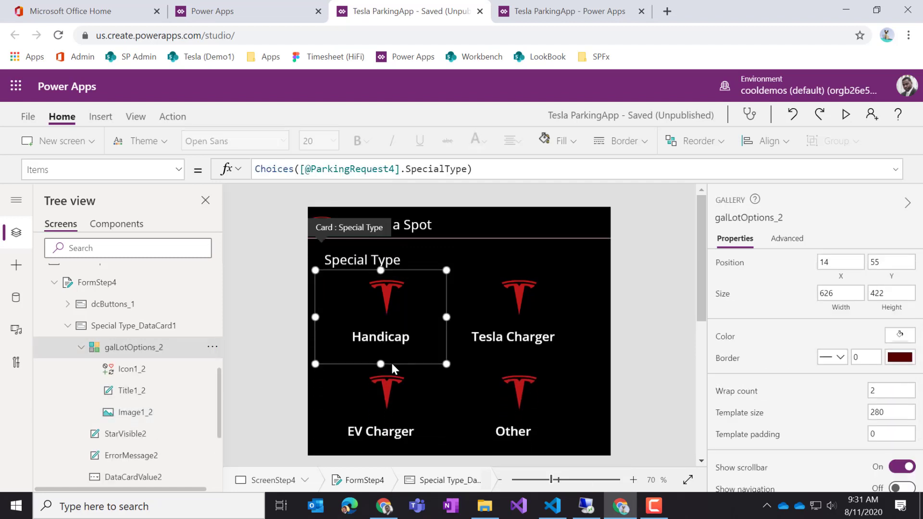
pyautogui.scroll(-2, 558, 392)
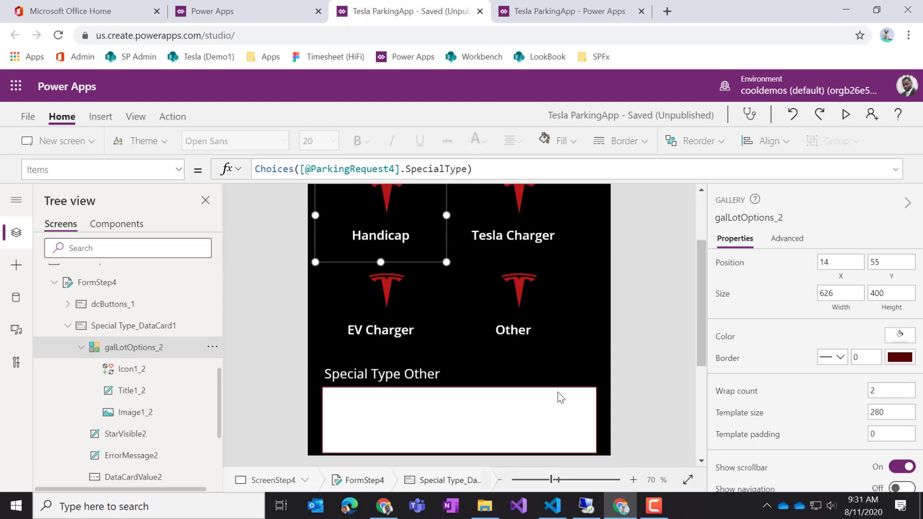
pyautogui.scroll(2, 558, 392)
# - Lower the upper edge of galLotOptions_2 to about Y 92, leaving a gap below the Special Type label
pyautogui.click(152, 374)
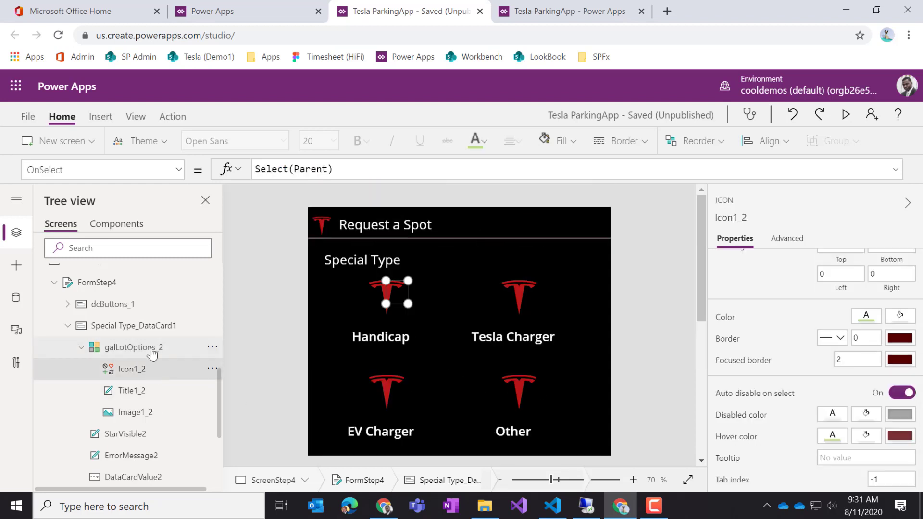
pyautogui.click(151, 350)
pyautogui.moveTo(462, 269)
pyautogui.mouseDown()
pyautogui.moveTo(458, 295)
pyautogui.moveTo(462, 283)
pyautogui.mouseUp()
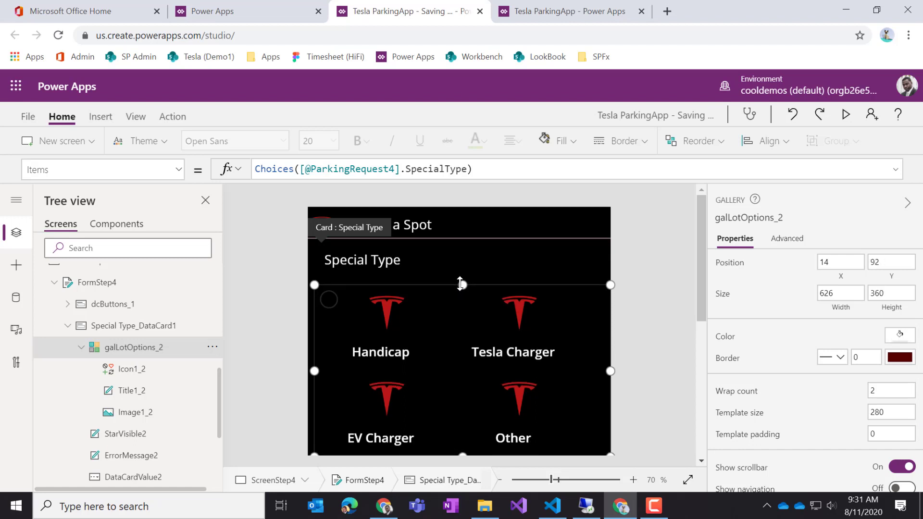
# - Increase the height of the Special Type_DataCard1 card to about 507 to add space above Special Type Other
pyautogui.click(392, 267)
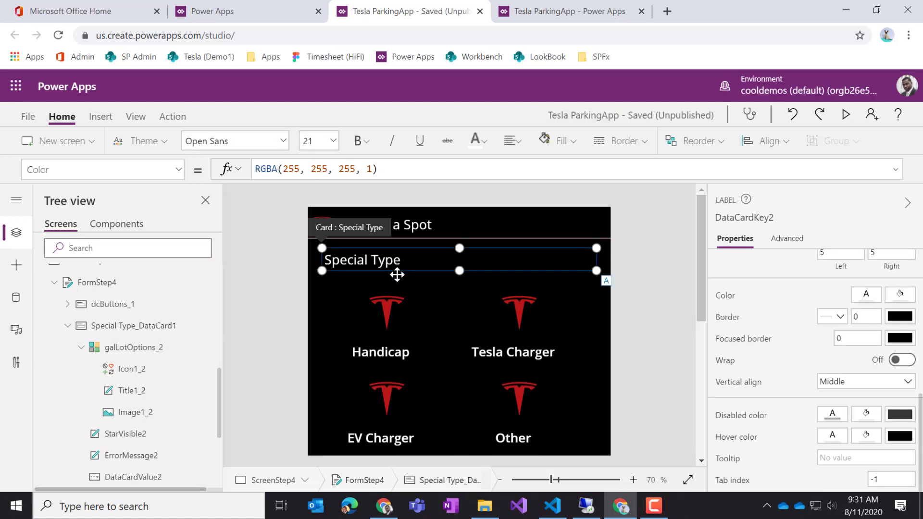
pyautogui.scroll(-2, 519, 353)
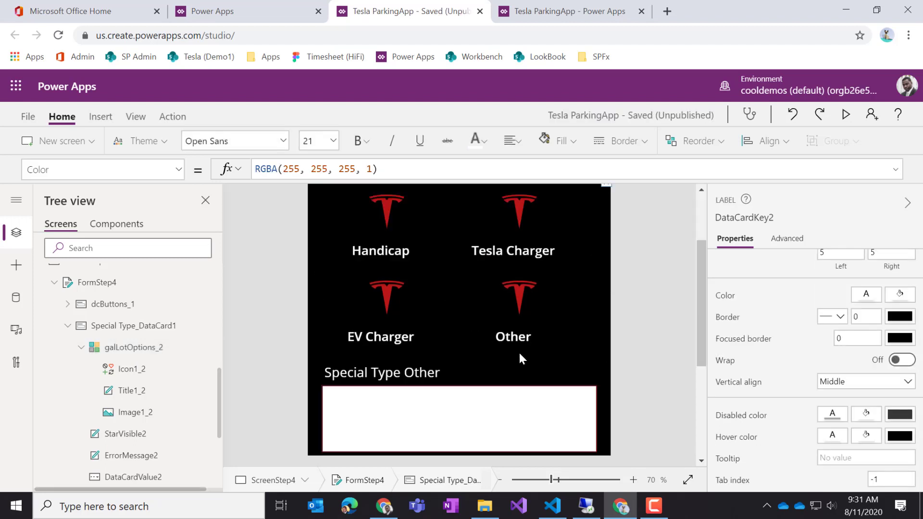
pyautogui.click(437, 369)
pyautogui.click(466, 330)
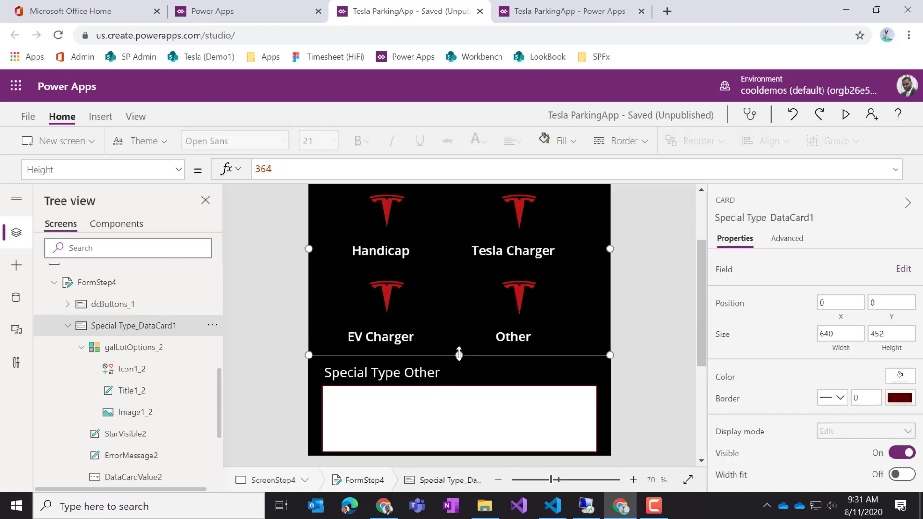
pyautogui.moveTo(459, 354); pyautogui.dragTo(481, 364)
pyautogui.scroll(-4, 577, 412)
pyautogui.scroll(2, 568, 402)
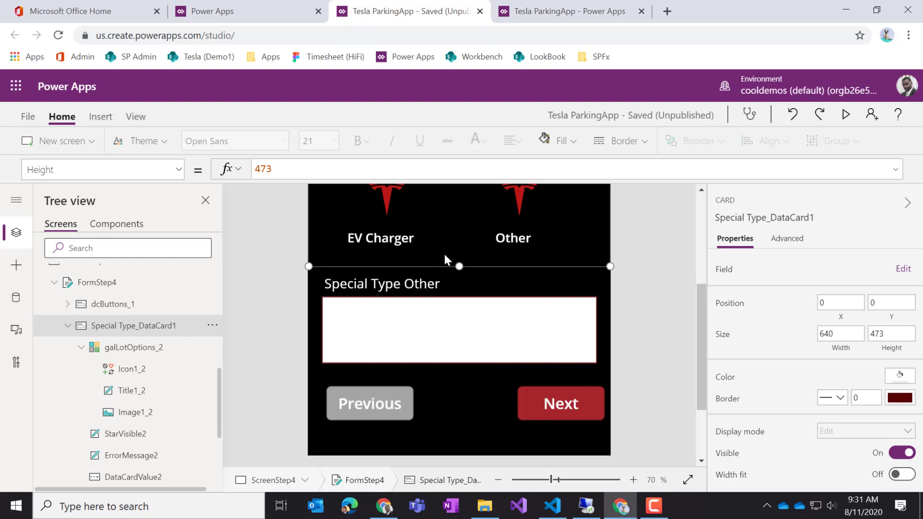
pyautogui.moveTo(458, 264); pyautogui.dragTo(461, 283)
pyautogui.scroll(5, 580, 341)
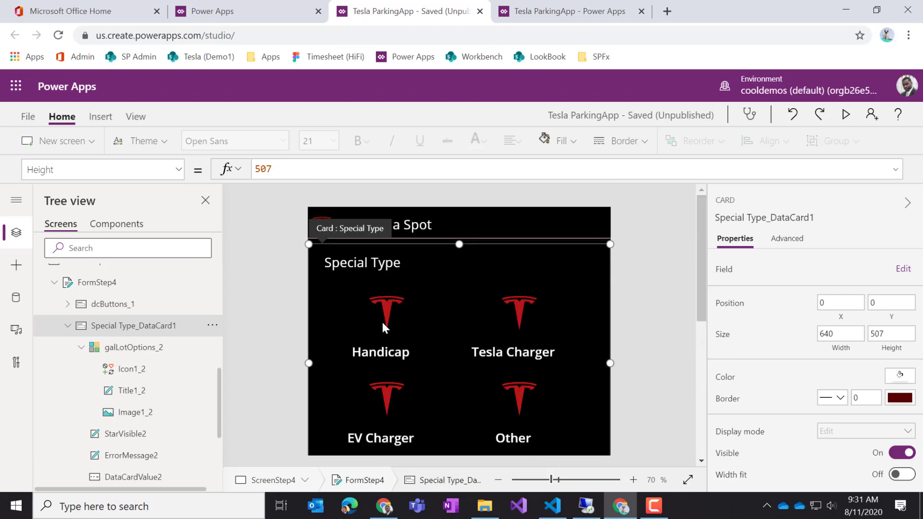
# - Test the gallery's selection on the canvas by choosing several special types, ending with Other
pyautogui.click(385, 318)
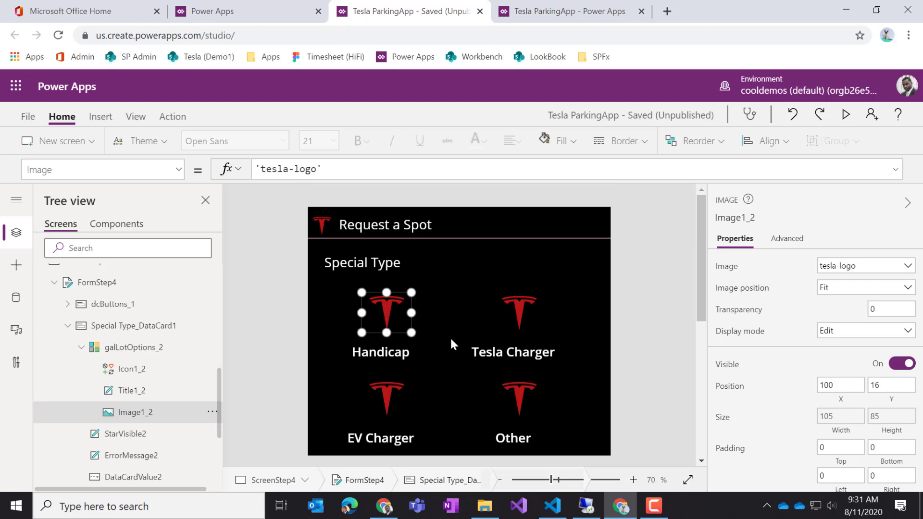
pyautogui.scroll(-3, 451, 342)
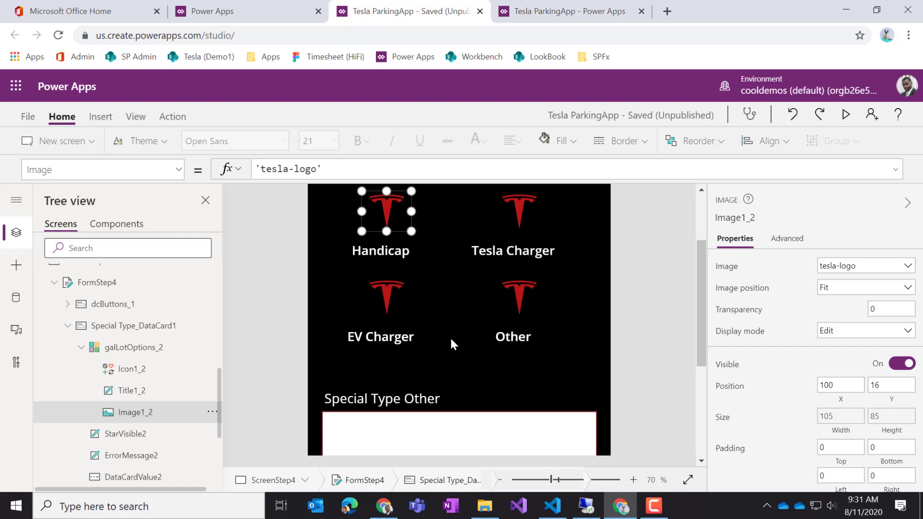
pyautogui.press('alt')
pyautogui.keyDown('alt'); pyautogui.click(395, 274); pyautogui.keyUp('alt')
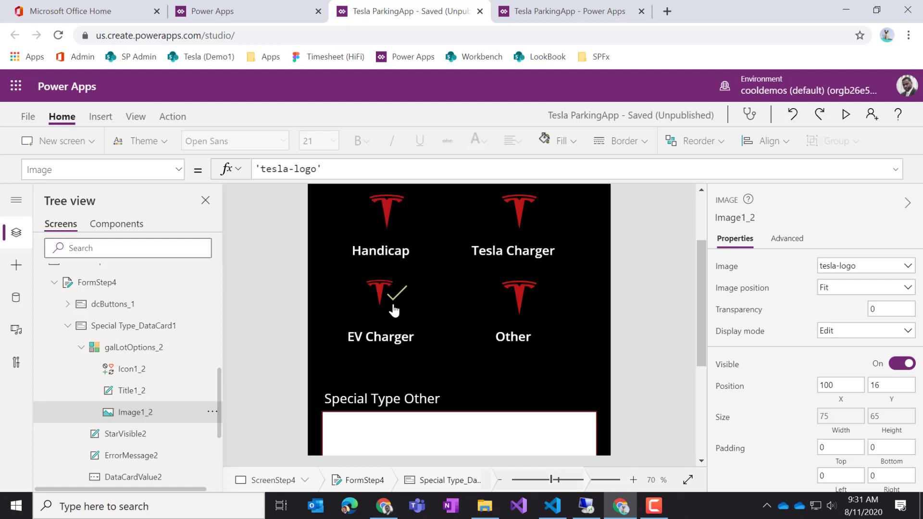
pyautogui.keyDown('alt'); pyautogui.click(529, 298); pyautogui.keyUp('alt')
pyautogui.keyDown('alt'); pyautogui.click(535, 224); pyautogui.keyUp('alt')
pyautogui.keyDown('alt'); pyautogui.click(512, 299); pyautogui.keyUp('alt')
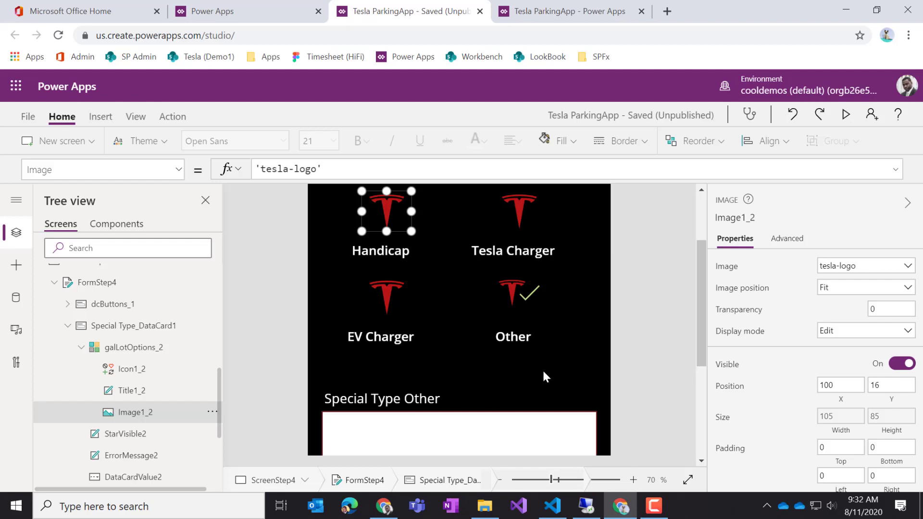
# - Change the OnSelect formula of Image1_2 in galLotOptions_2 to Select(Parent);Set(varSelSpecial, ThisItem.Value);
pyautogui.click(132, 376)
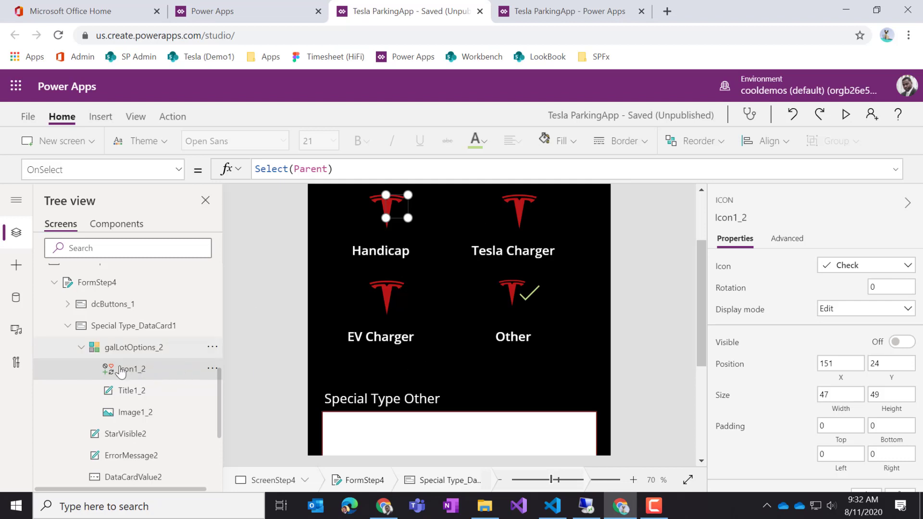
pyautogui.click(128, 412)
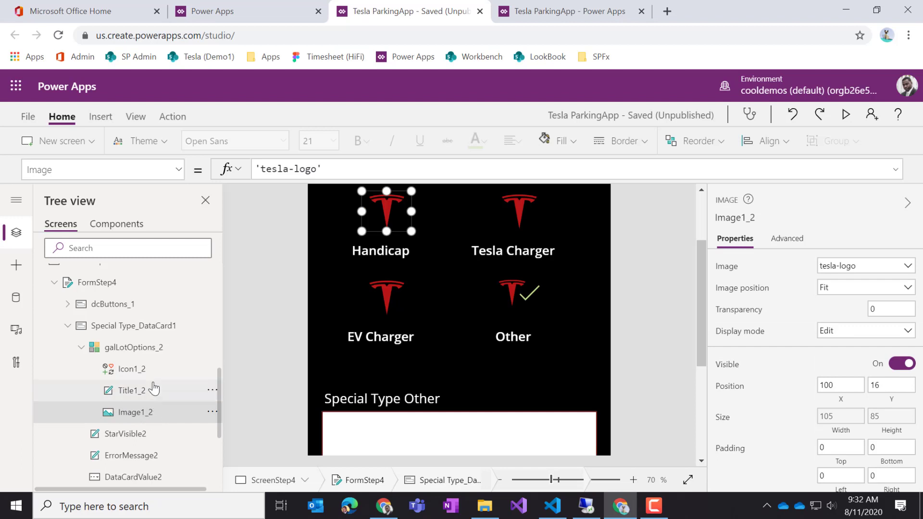
pyautogui.click(181, 174)
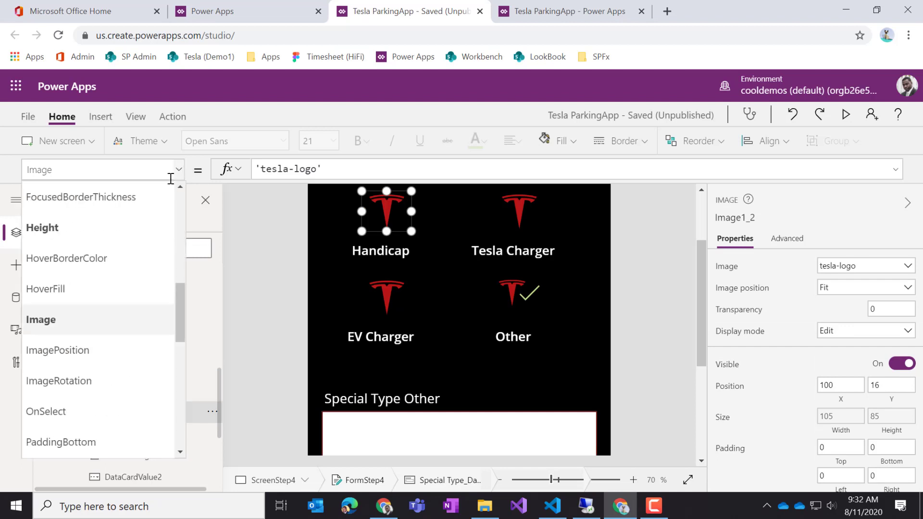
pyautogui.click(91, 412)
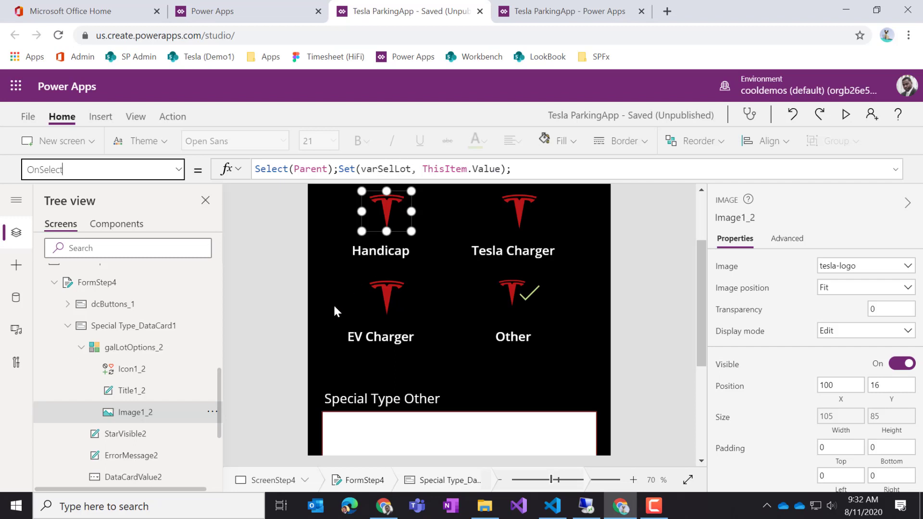
pyautogui.click(395, 168)
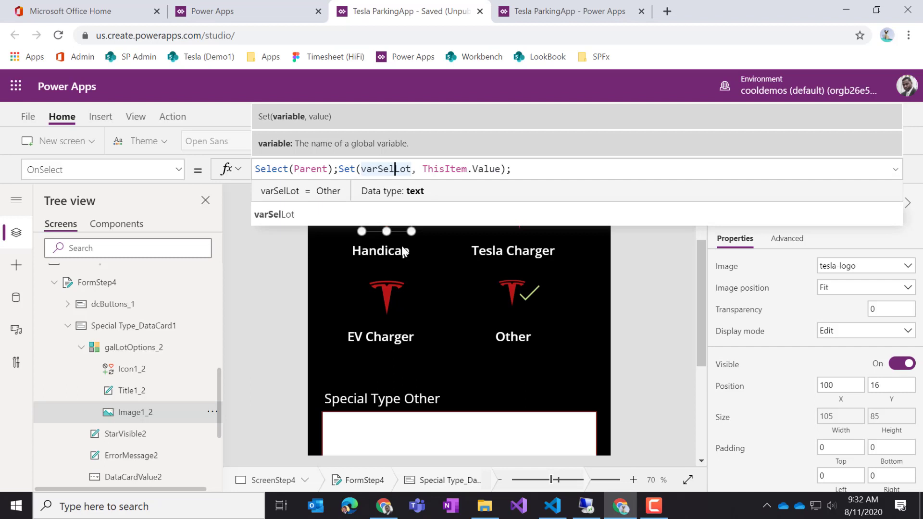
pyautogui.write('Specal')
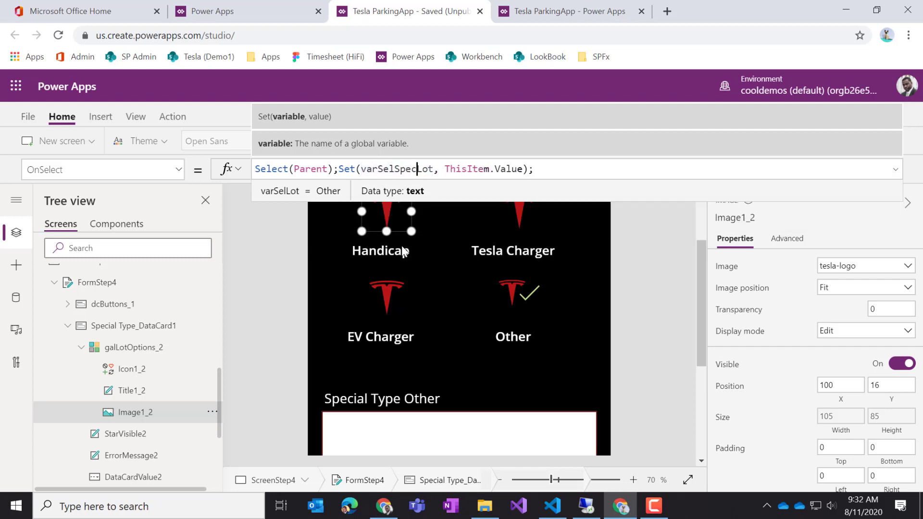
pyautogui.press('BackSpace')
pyautogui.press('BackSpace')
pyautogui.write('ial')
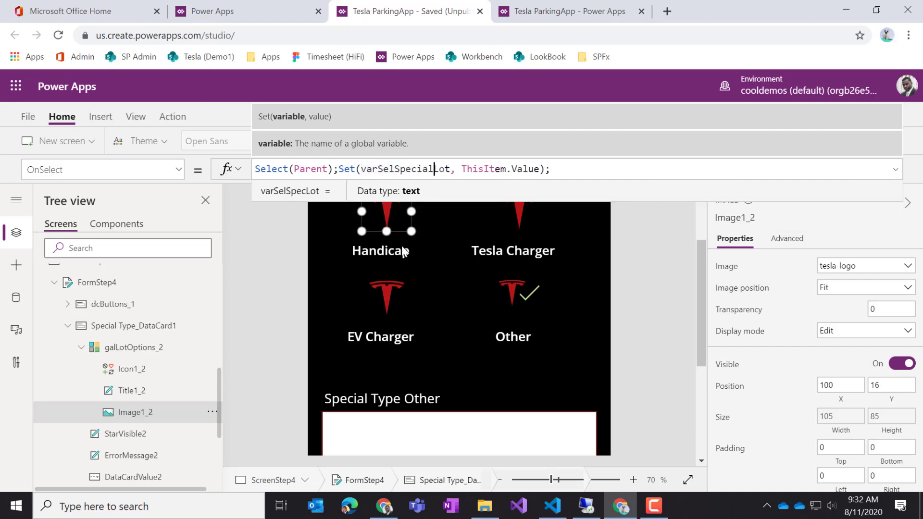
pyautogui.press('Delete')
pyautogui.press('Delete')
pyautogui.press('Delete')
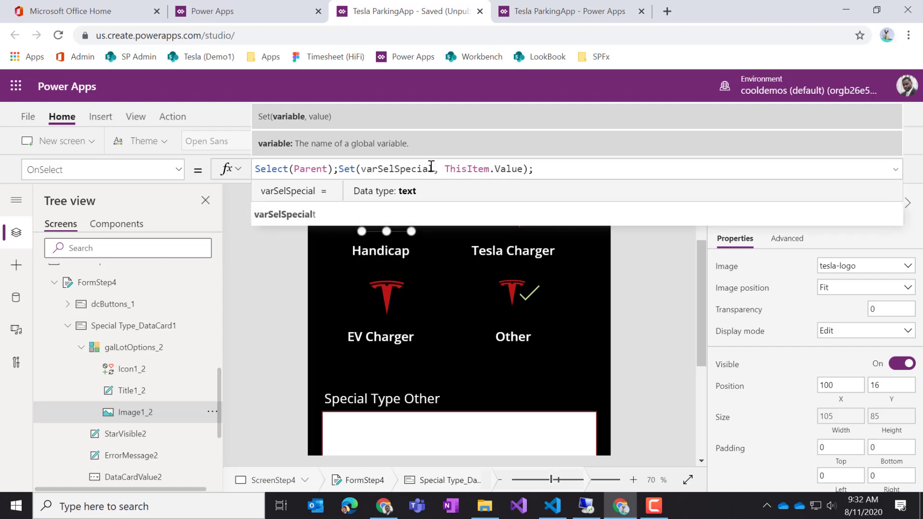
# - Set the Visible property of the Special Type Other card to varSelSpecial = "Other" and copy that formula
pyautogui.doubleClick(400, 168)
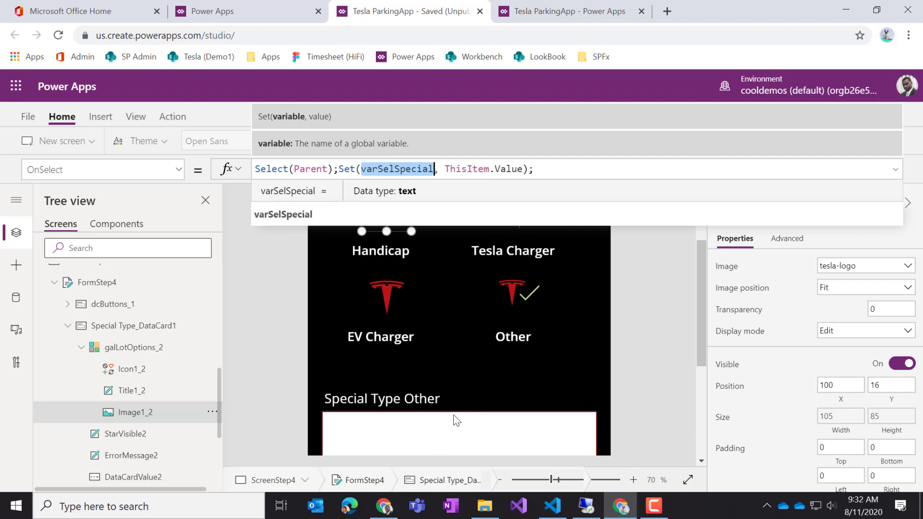
pyautogui.click(443, 427)
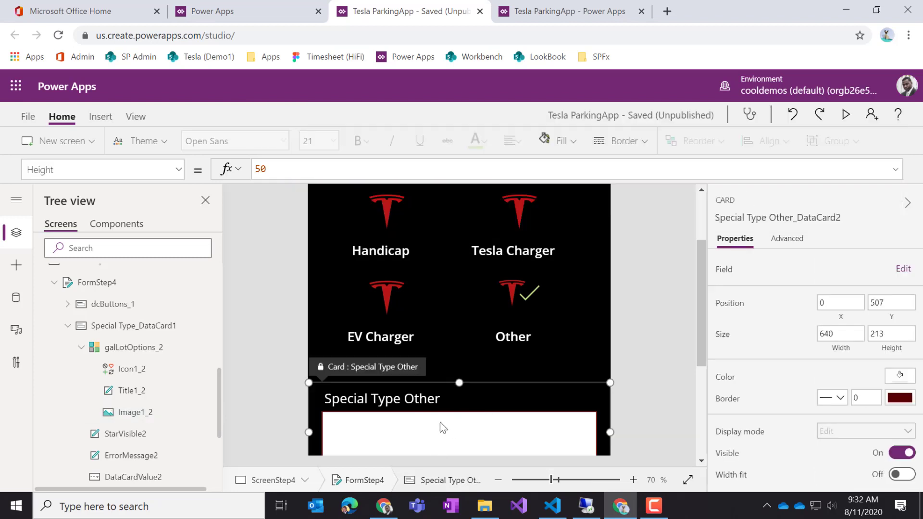
pyautogui.click(178, 170)
pyautogui.click(131, 320)
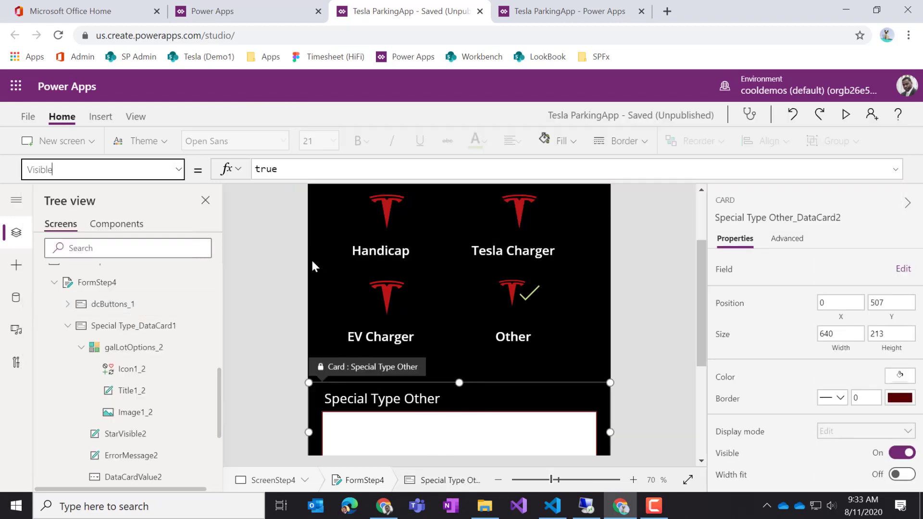
pyautogui.doubleClick(264, 169)
pyautogui.write('varSelSpecial')
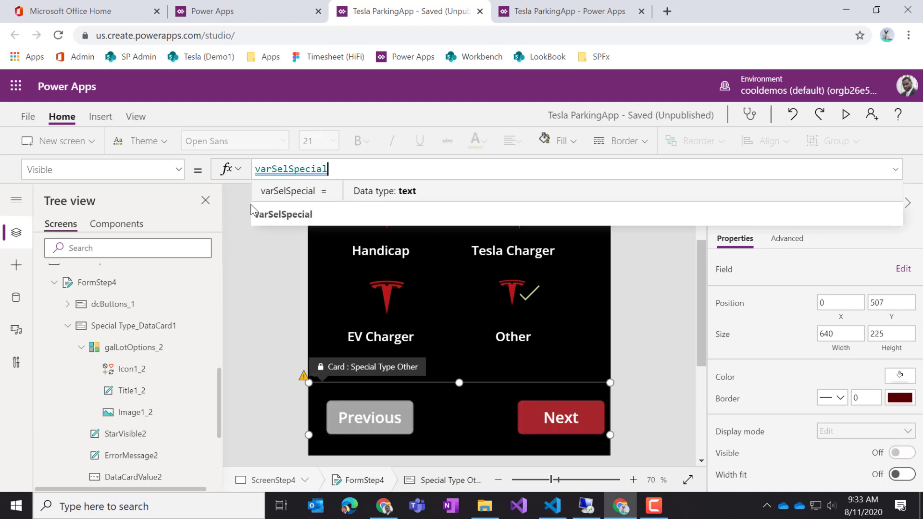
pyautogui.write(' = ""')
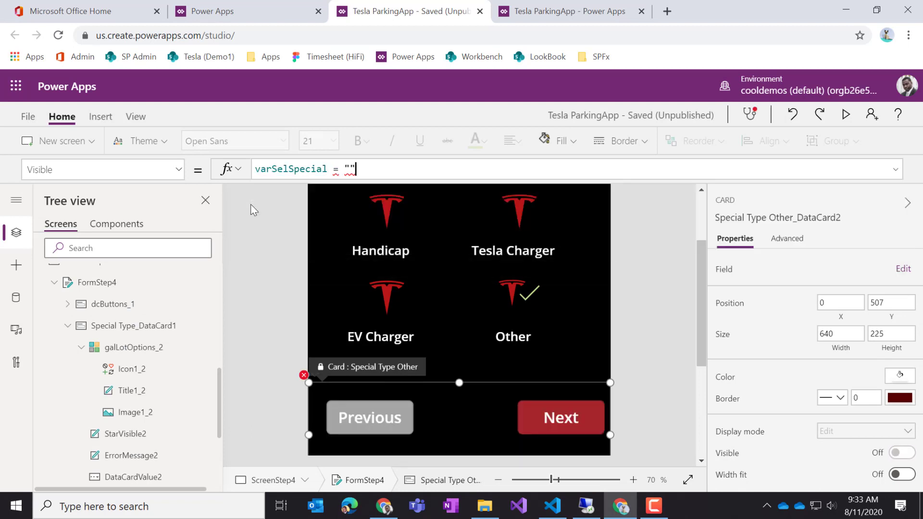
pyautogui.press('Left')
pyautogui.write('Other')
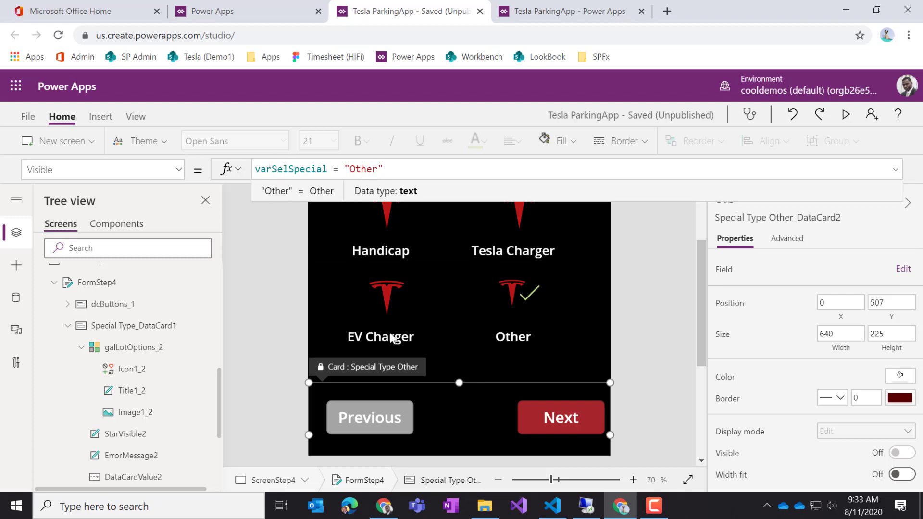
pyautogui.moveTo(412, 169); pyautogui.dragTo(226, 170)
pyautogui.hotkey('ctrl', 'c')
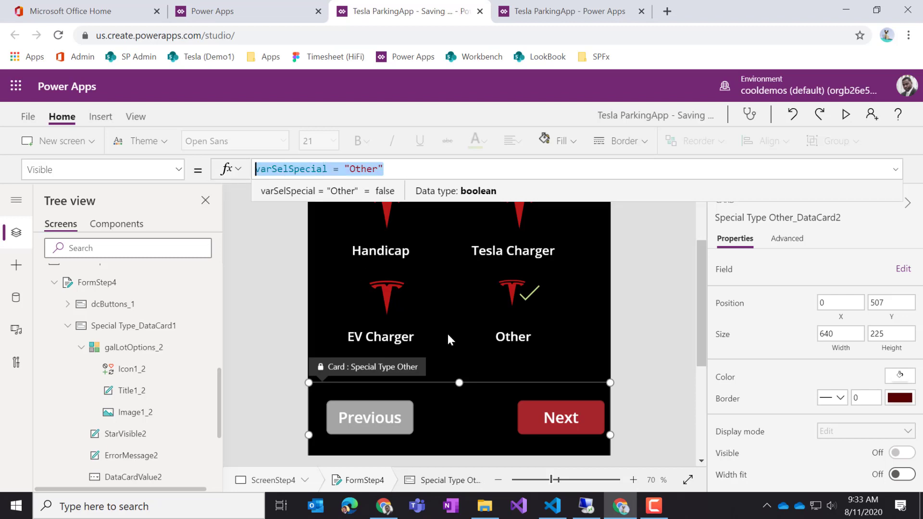
# - Try choosing EV Charger on the canvas, and review the OnSelect formula of Image1_2 and the gallery's other controls
pyautogui.keyDown('alt'); pyautogui.click(389, 292); pyautogui.keyUp('alt')
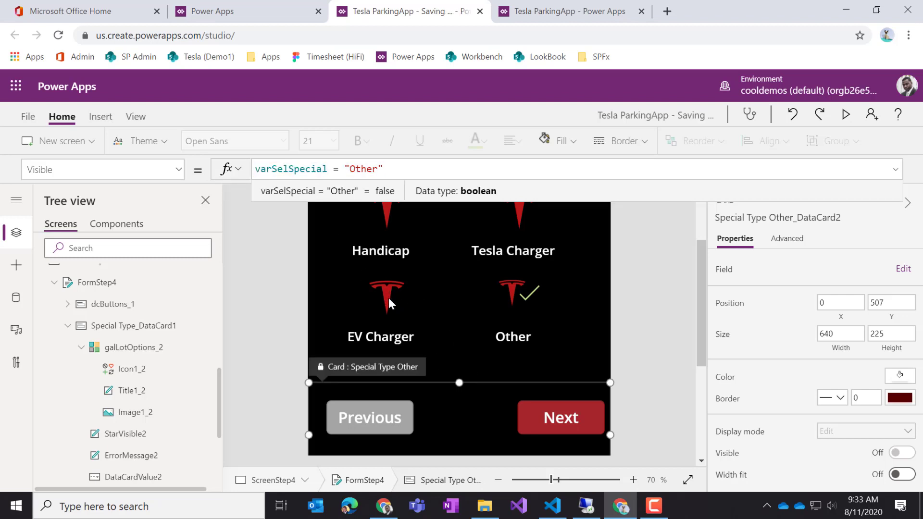
pyautogui.click(390, 289)
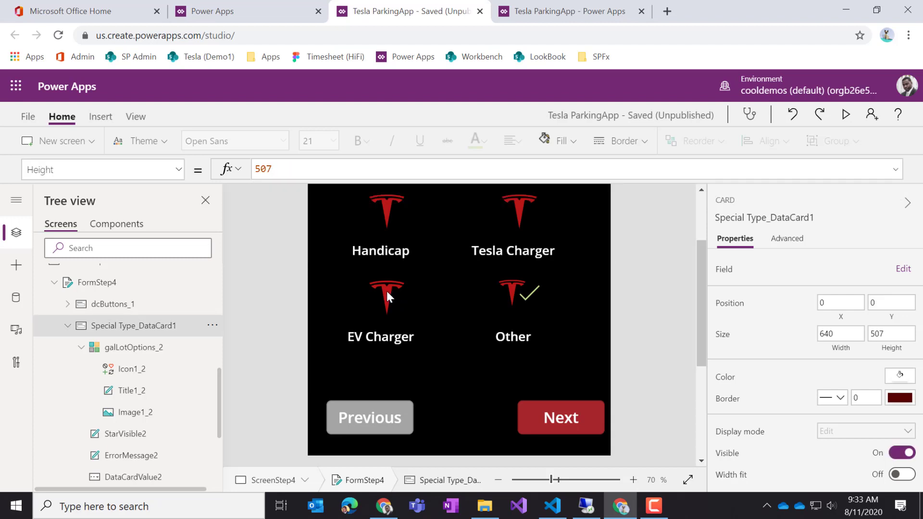
pyautogui.click(382, 210)
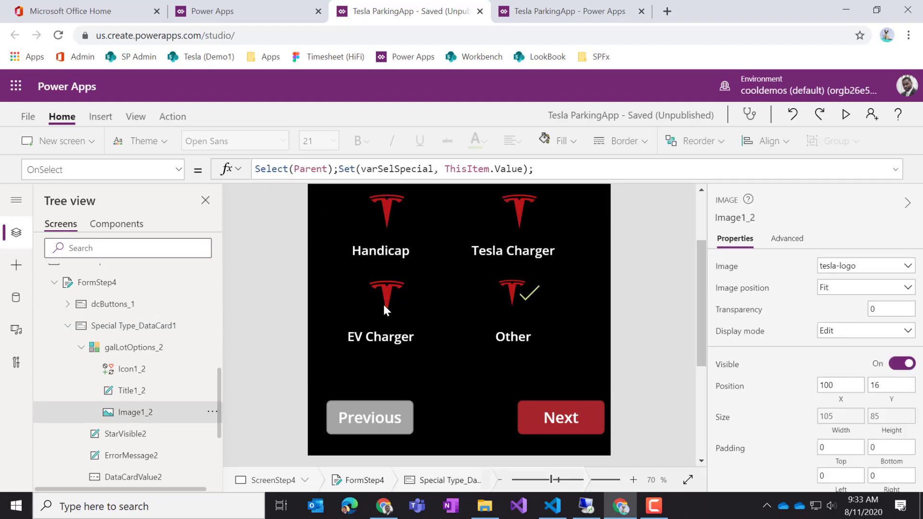
pyautogui.scroll(-3, 512, 341)
pyautogui.scroll(5, 512, 339)
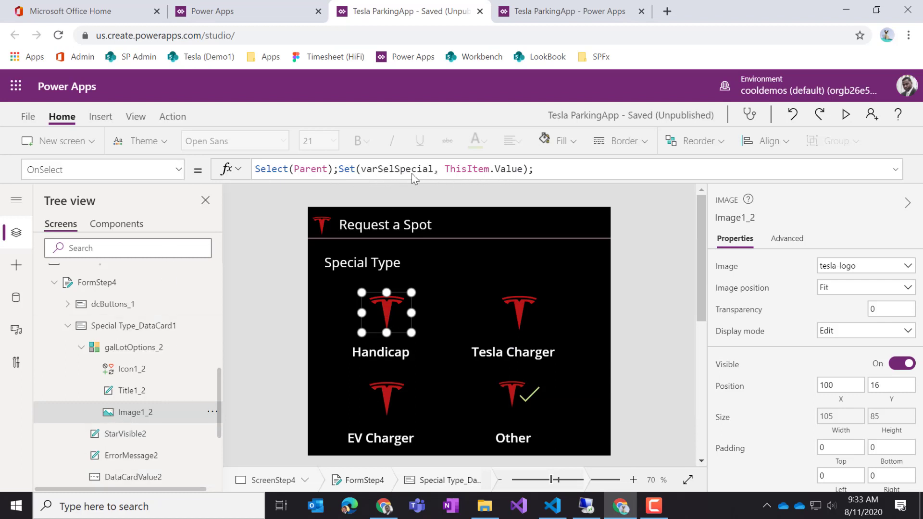
pyautogui.scroll(-2, 459, 385)
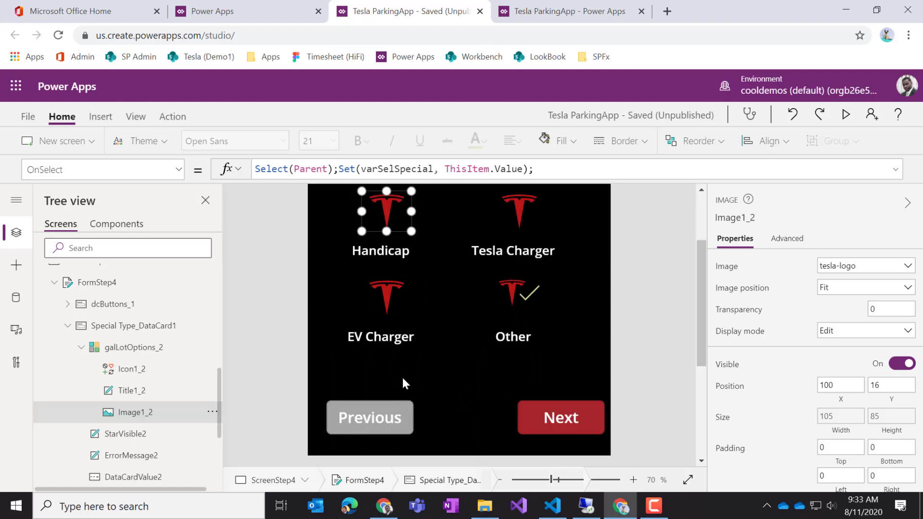
pyautogui.click(393, 292)
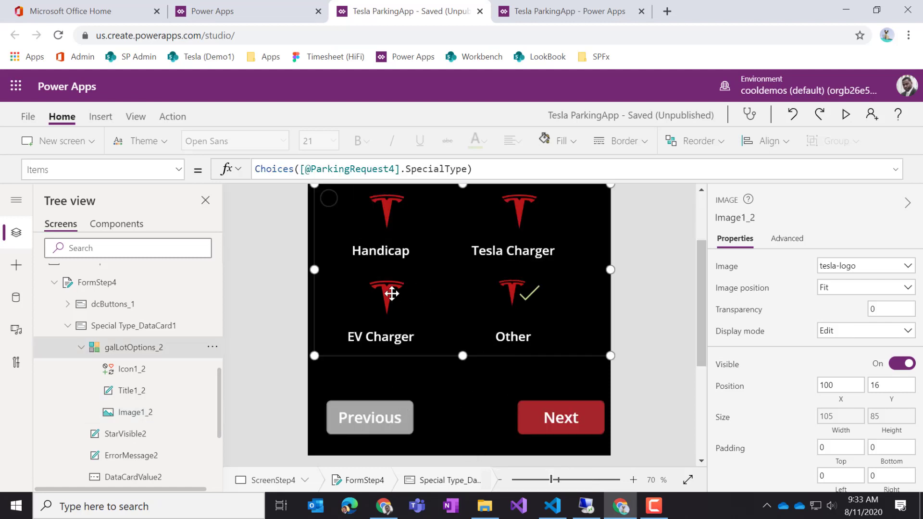
pyautogui.click(388, 277)
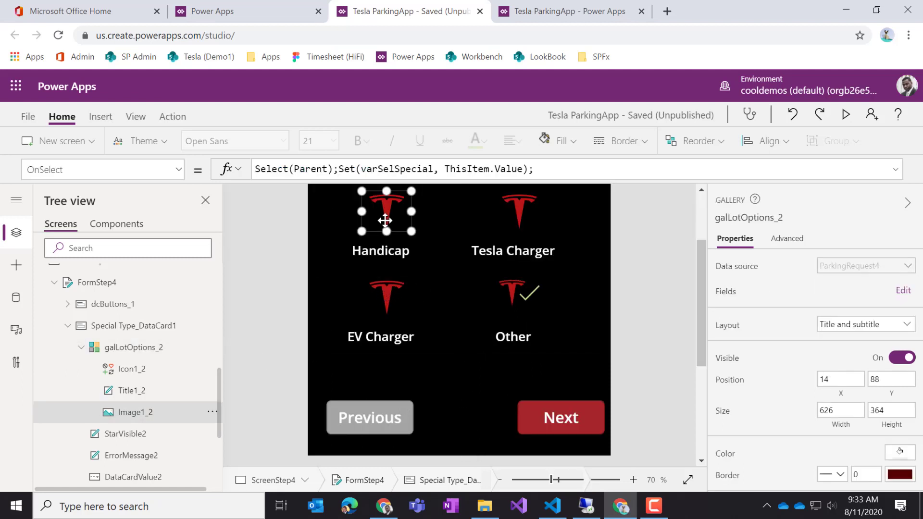
pyautogui.click(138, 390)
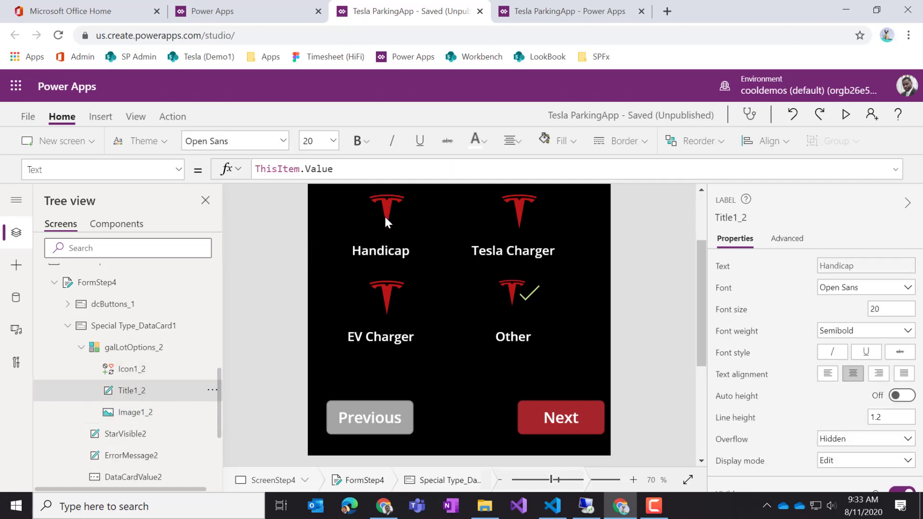
# - Test the visibility of the Special Type Other card by choosing Other, Tesla Charger and Other again on the canvas
pyautogui.keyDown('alt'); pyautogui.click(529, 300); pyautogui.keyUp('alt')
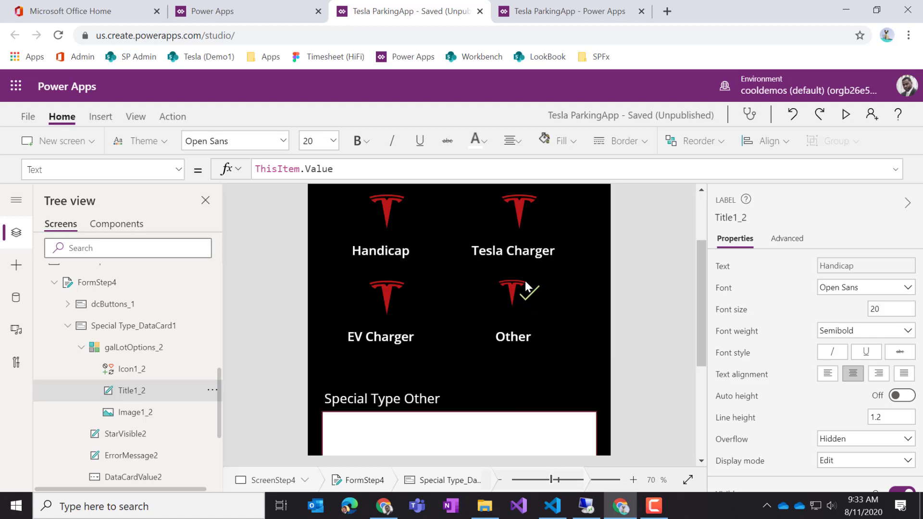
pyautogui.keyDown('alt'); pyautogui.click(526, 207); pyautogui.keyUp('alt')
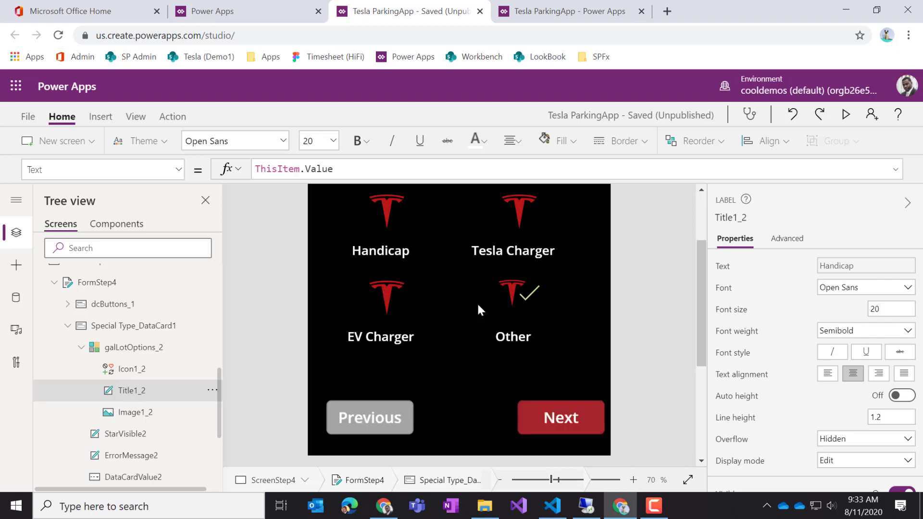
pyautogui.keyDown('alt'); pyautogui.click(519, 301); pyautogui.keyUp('alt')
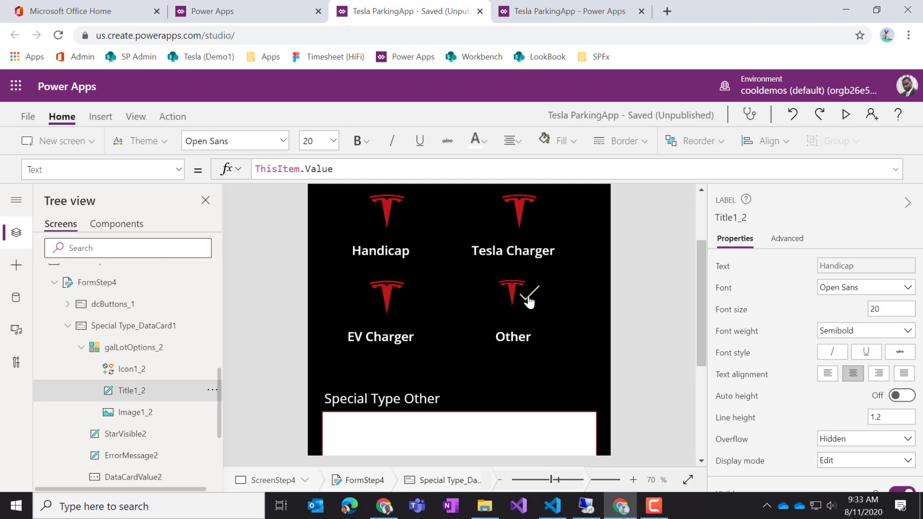
# - Set the Visible property of the check icon Icon1_2 to varSelSpecial = ThisItem.Value
pyautogui.click(152, 372)
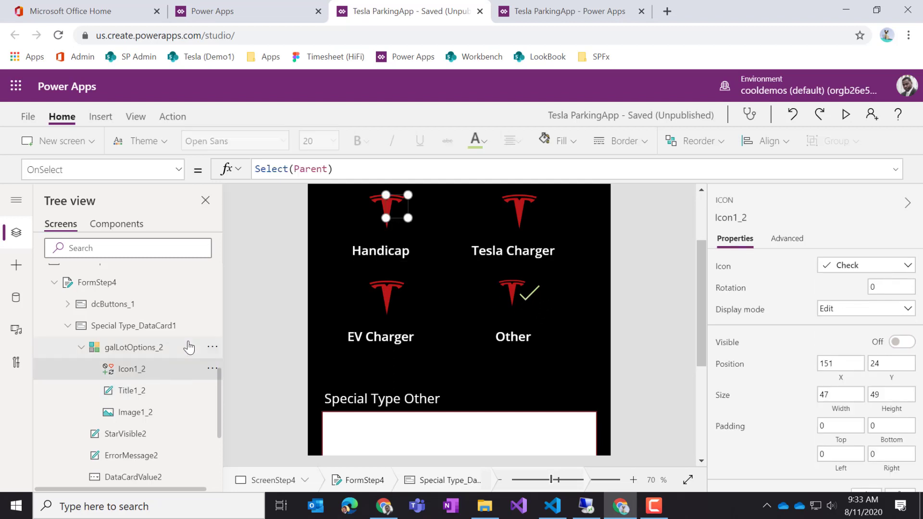
pyautogui.click(179, 170)
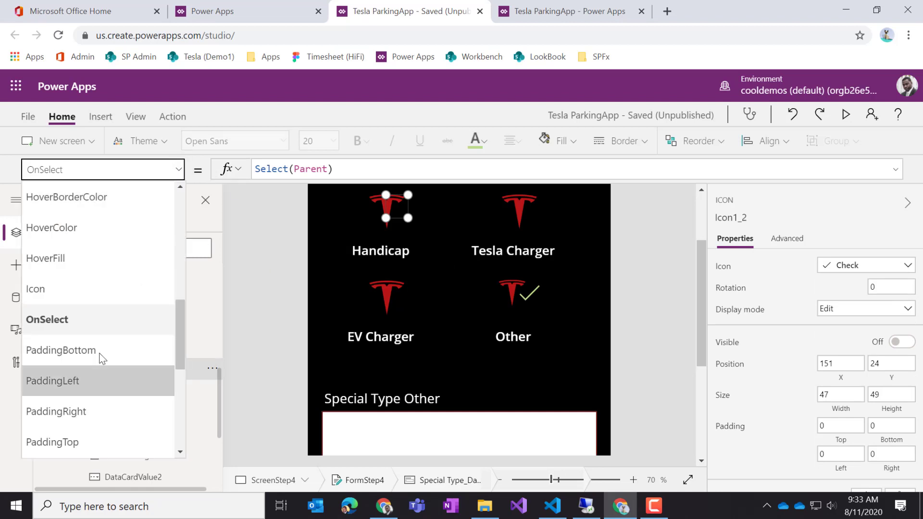
pyautogui.scroll(-3, 96, 314)
pyautogui.scroll(-2, 85, 332)
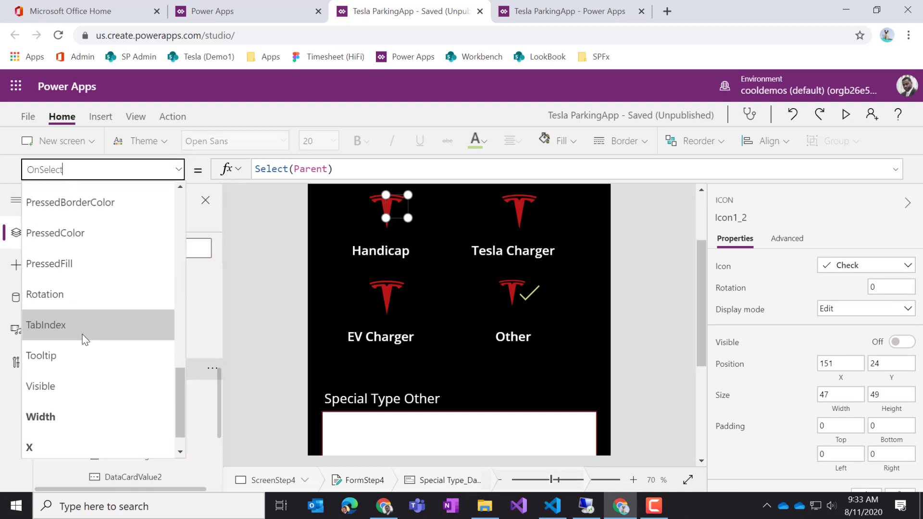
pyautogui.click(73, 387)
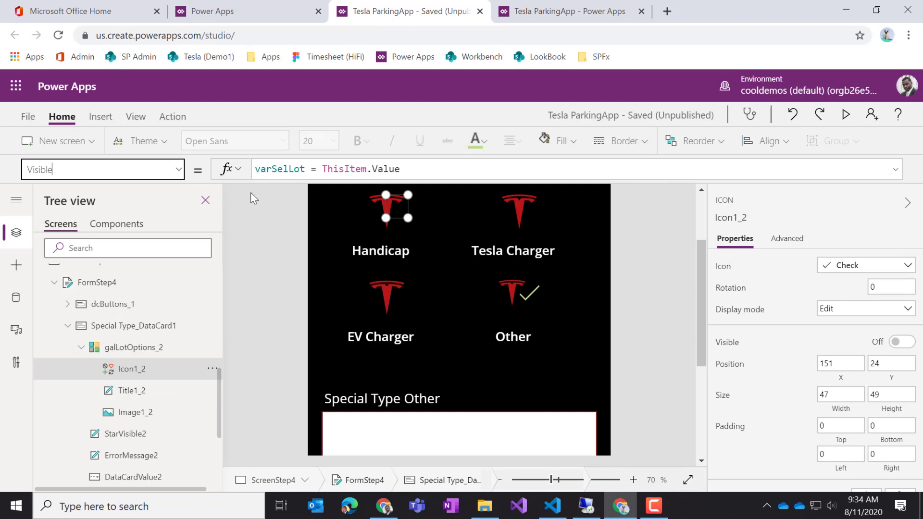
pyautogui.click(283, 168)
pyautogui.doubleClick(284, 169)
pyautogui.hotkey('ctrl', 'v')
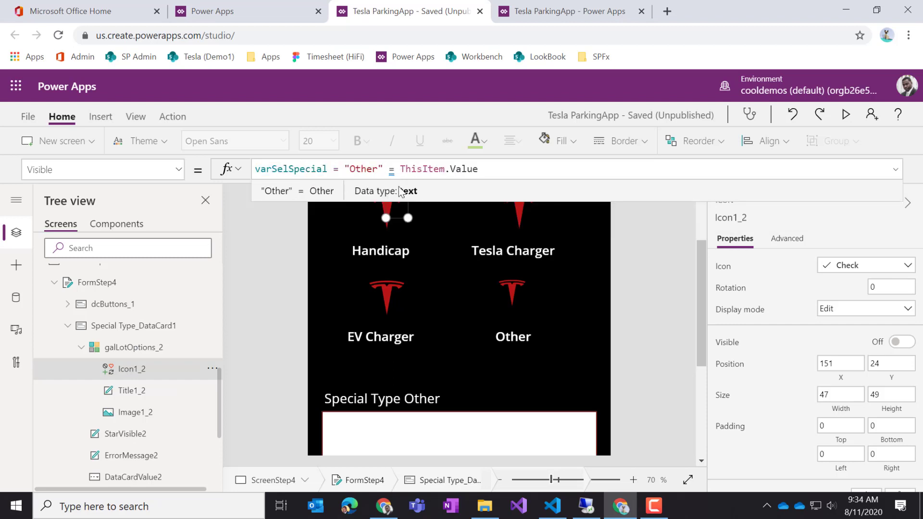
pyautogui.press('BackSpace')
pyautogui.press('BackSpace')
pyautogui.press('BackSpace')
pyautogui.press('BackSpace')
pyautogui.press('BackSpace')
pyautogui.press('BackSpace')
pyautogui.press('BackSpace')
pyautogui.press('BackSpace')
pyautogui.press('BackSpace')
pyautogui.press('BackSpace')
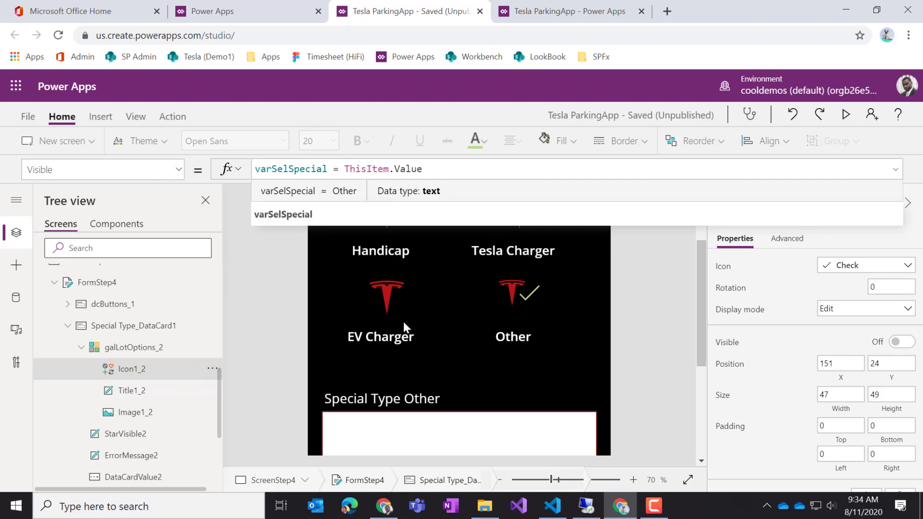
# - Test the check mark on the canvas by choosing Tesla Charger, Handicap, EV Charger and Other in turn
pyautogui.scroll(2, 515, 330)
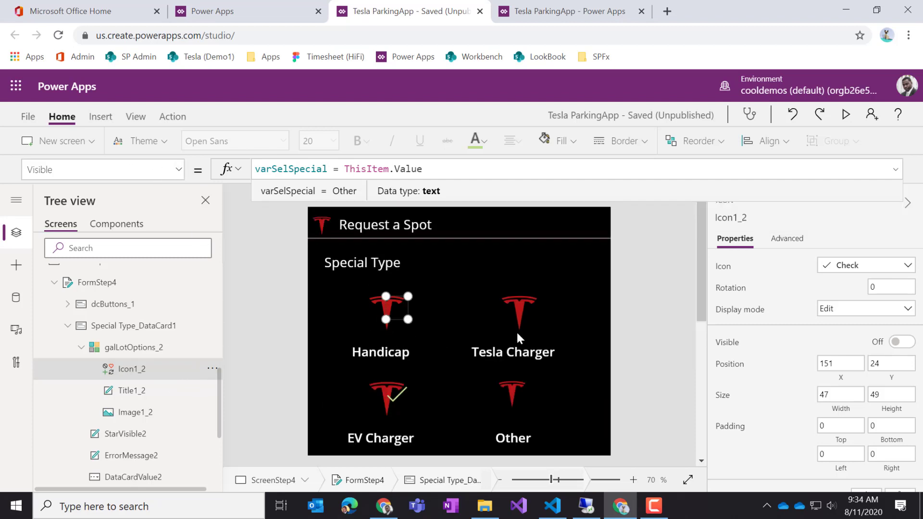
pyautogui.keyDown('alt'); pyautogui.click(529, 306); pyautogui.keyUp('alt')
pyautogui.keyDown('alt'); pyautogui.click(391, 310); pyautogui.keyUp('alt')
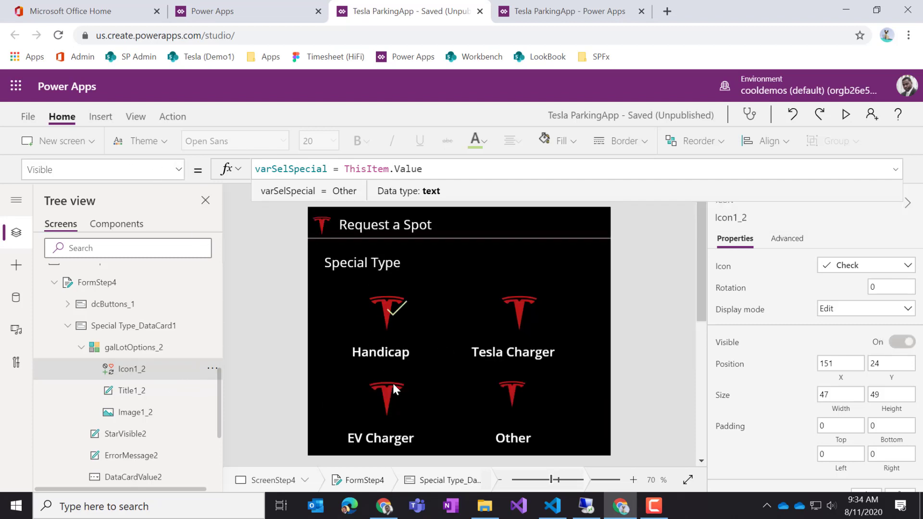
pyautogui.keyDown('alt'); pyautogui.click(393, 384); pyautogui.keyUp('alt')
pyautogui.keyDown('alt'); pyautogui.click(507, 406); pyautogui.keyUp('alt')
pyautogui.scroll(-3, 536, 319)
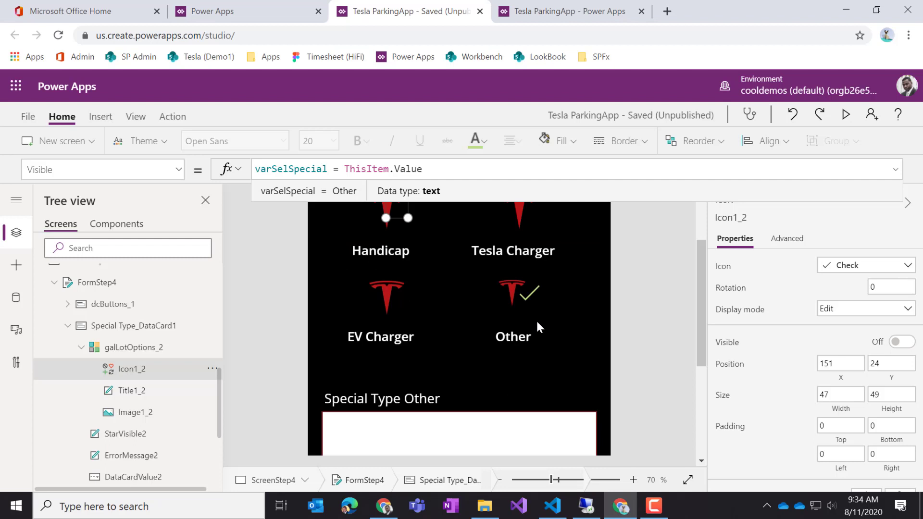
# - Cycle through the gallery's special types on the canvas, ending on Other, to check the check mark and the Special Type Other card
pyautogui.keyDown('alt'); pyautogui.click(383, 311); pyautogui.keyUp('alt')
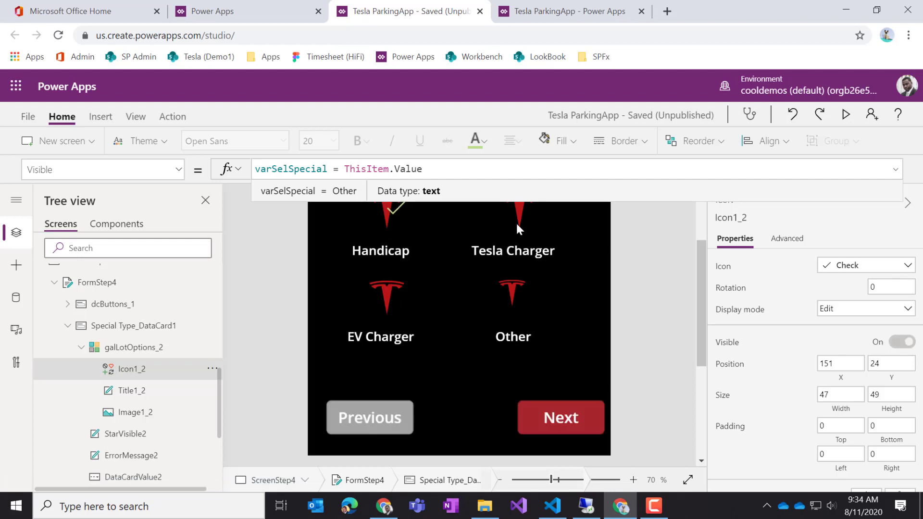
pyautogui.keyDown('alt'); pyautogui.click(517, 285); pyautogui.keyUp('alt')
pyautogui.keyDown('alt'); pyautogui.click(389, 313); pyautogui.keyUp('alt')
pyautogui.keyDown('alt'); pyautogui.click(505, 303); pyautogui.keyUp('alt')
pyautogui.keyDown('alt'); pyautogui.click(519, 218); pyautogui.keyUp('alt')
pyautogui.keyDown('alt'); pyautogui.click(382, 218); pyautogui.keyUp('alt')
pyautogui.keyDown('alt'); pyautogui.click(409, 308); pyautogui.keyUp('alt')
pyautogui.keyDown('alt'); pyautogui.click(509, 310); pyautogui.keyUp('alt')
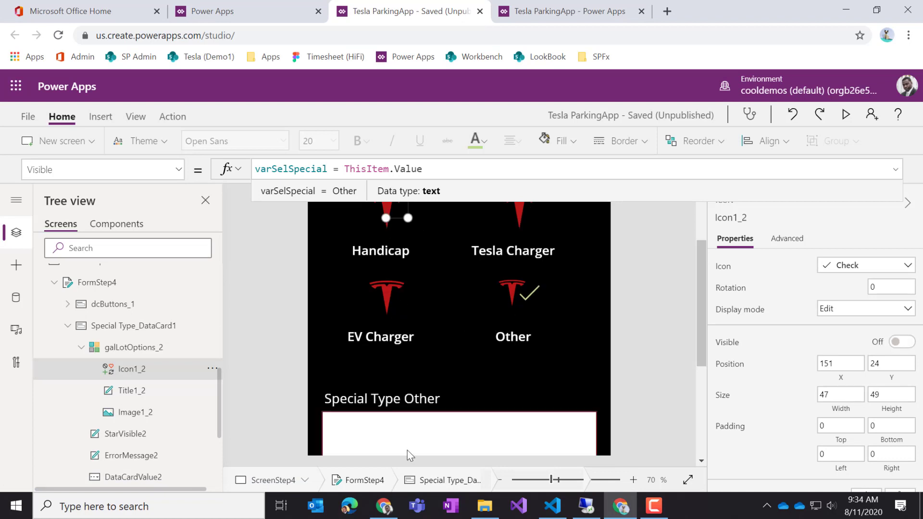
# - Copy the Special Type Other card's Visible formula, varSelSpecial = "Other", into its Required property, replacing the existing value
pyautogui.click(414, 411)
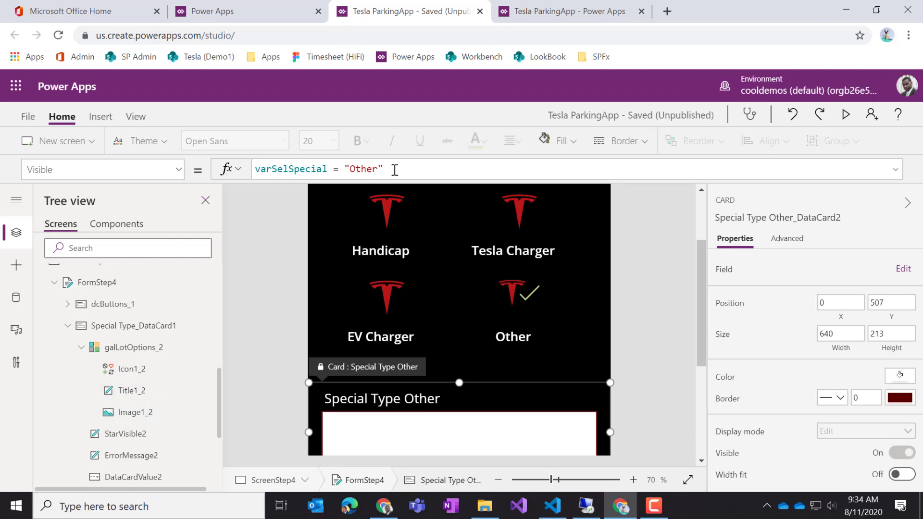
pyautogui.moveTo(395, 171); pyautogui.dragTo(252, 171)
pyautogui.hotkey('ctrl', 'c')
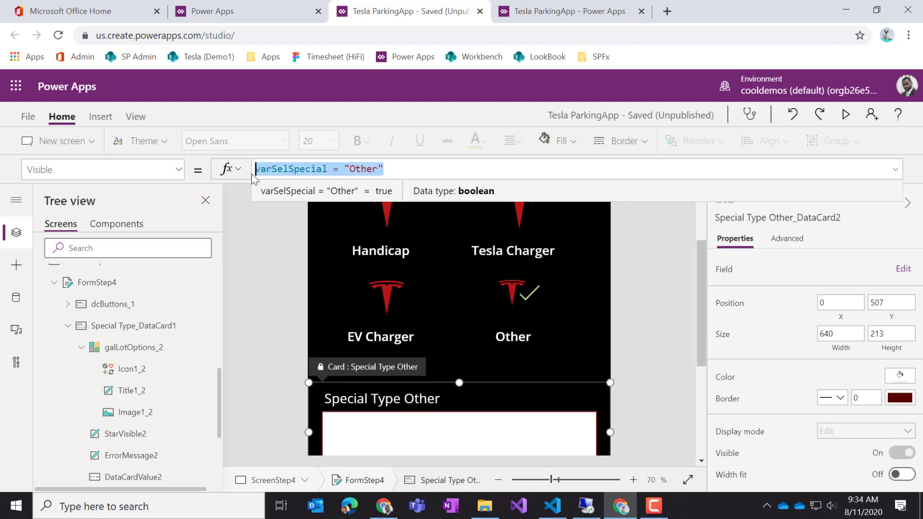
pyautogui.click(180, 171)
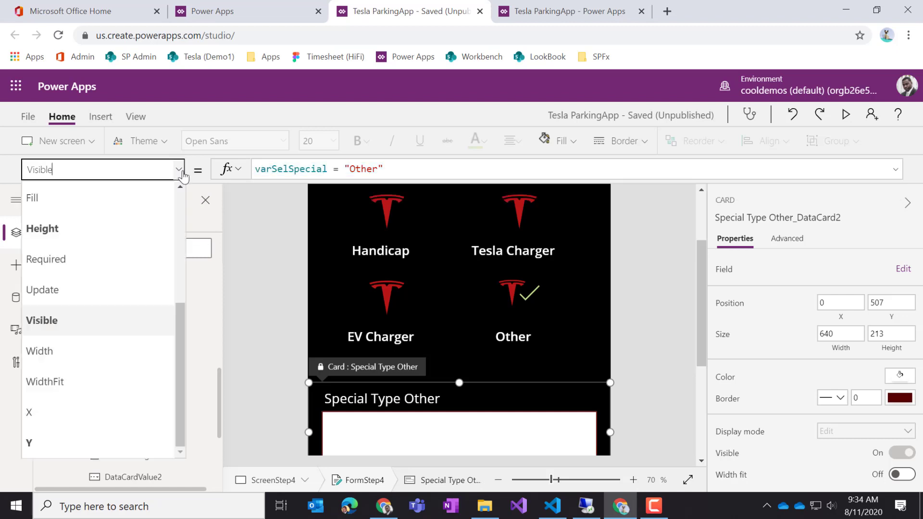
pyautogui.click(122, 261)
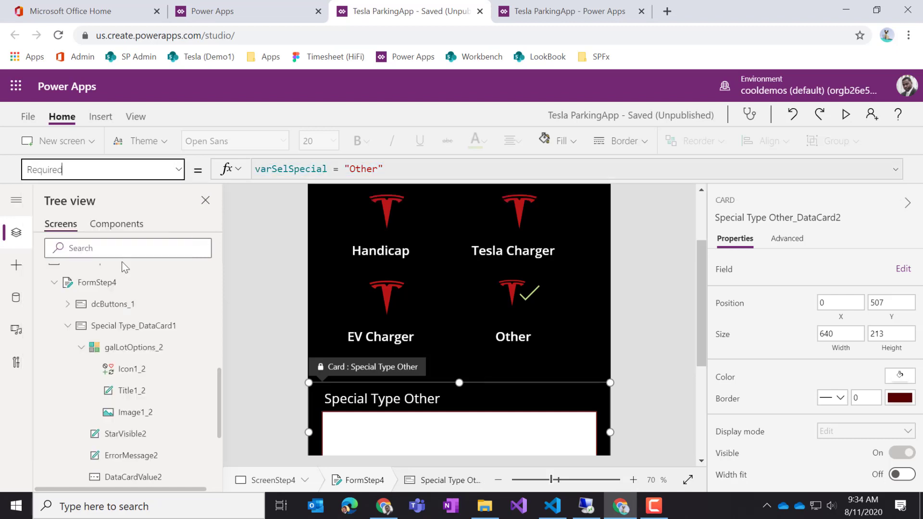
pyautogui.click(278, 172)
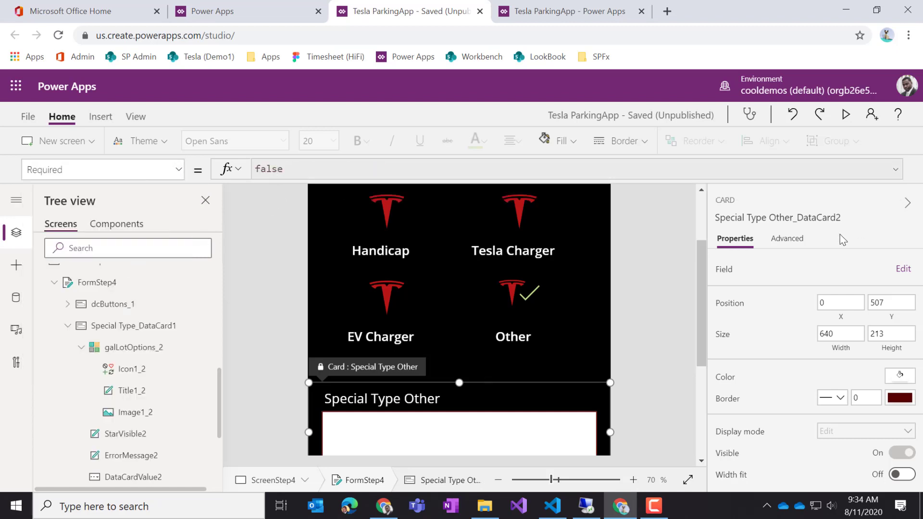
pyautogui.click(791, 239)
pyautogui.click(801, 267)
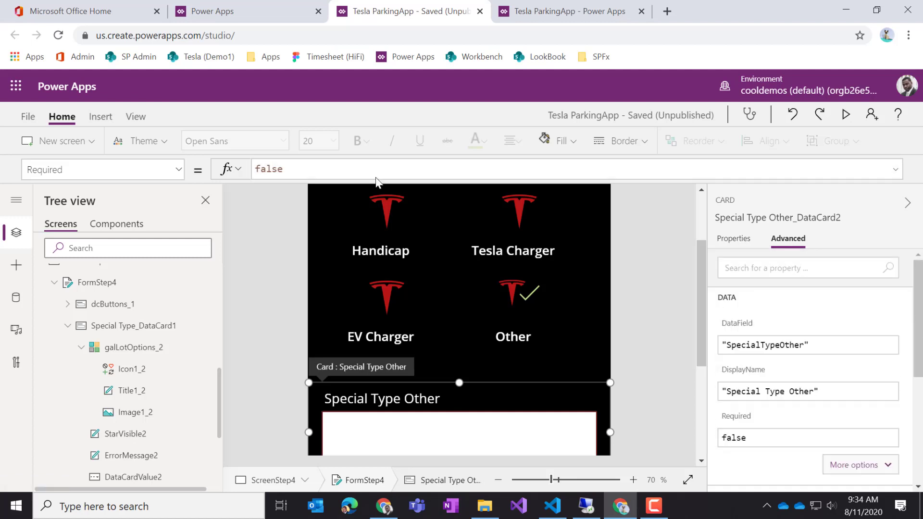
pyautogui.doubleClick(271, 168)
pyautogui.hotkey('ctrl', 'v')
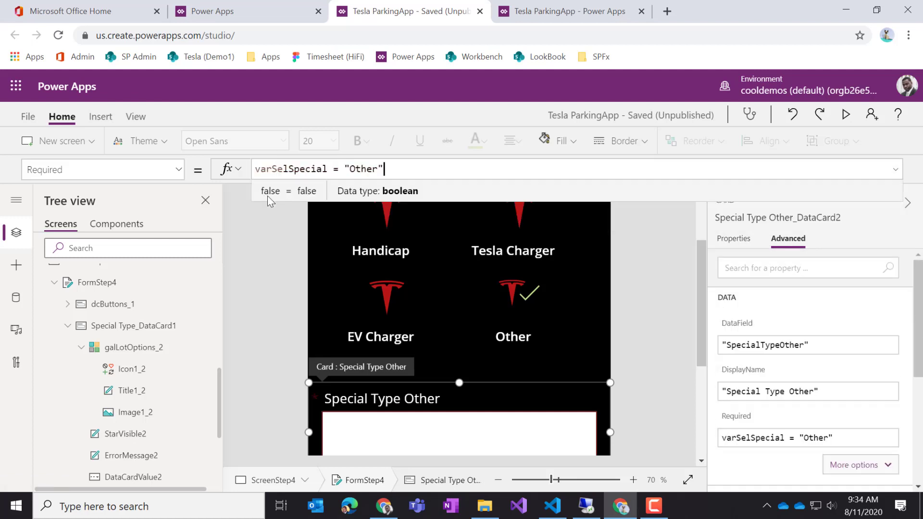
# - Set the text color of the required asterisk beside the Special Type Other label to white
pyautogui.click(316, 396)
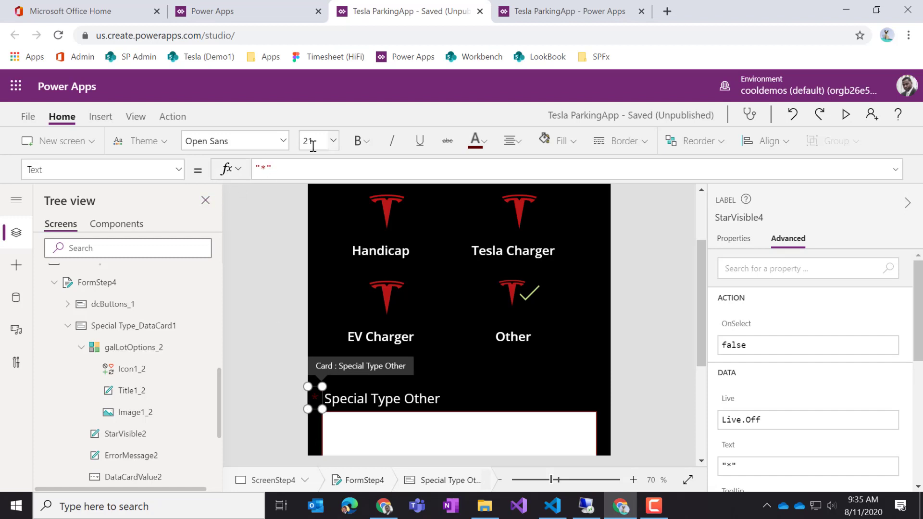
pyautogui.click(484, 144)
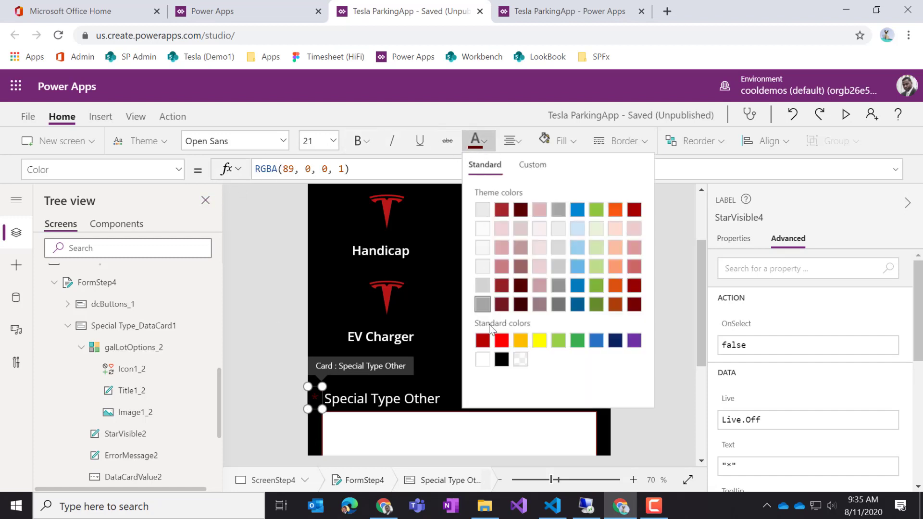
pyautogui.click(482, 359)
pyautogui.click(292, 339)
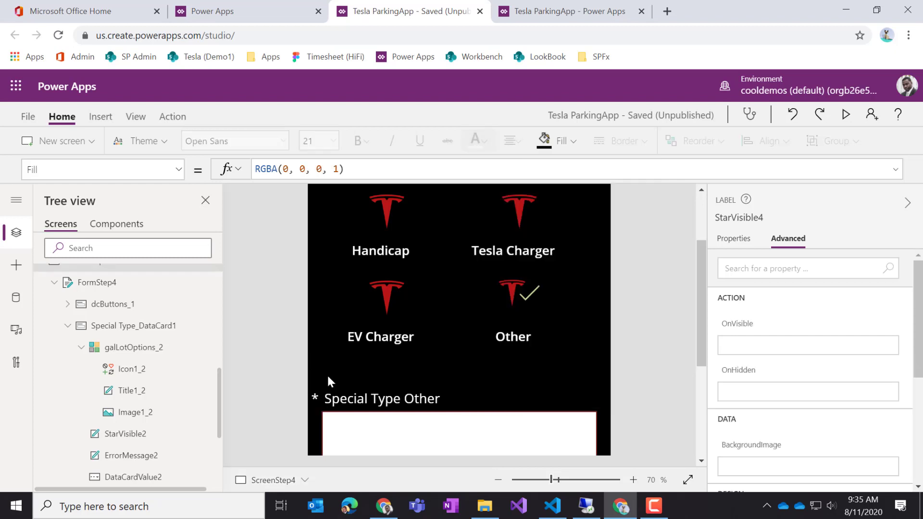
# - Test the required asterisk and the Previous and Next buttons' placement by choosing EV Charger, Other and EV Charger on the canvas
pyautogui.scroll(-2, 591, 365)
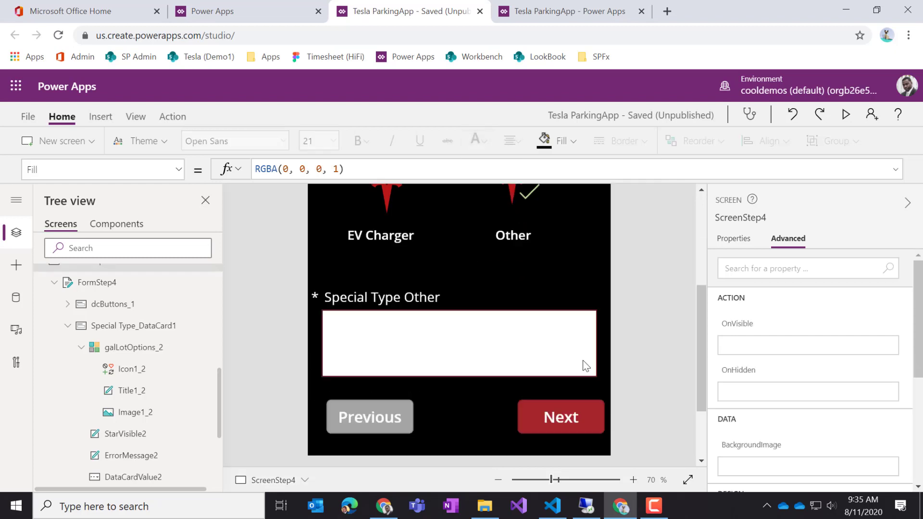
pyautogui.scroll(2, 569, 356)
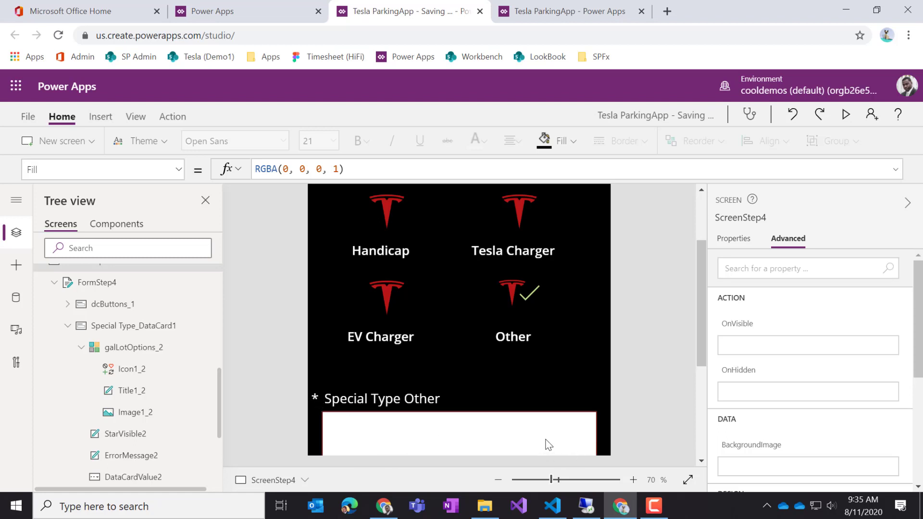
pyautogui.click(390, 306)
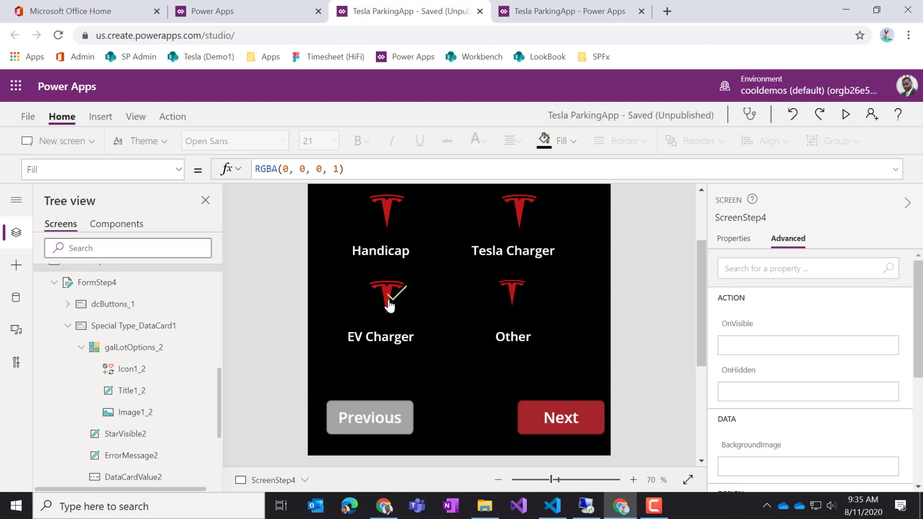
pyautogui.click(512, 308)
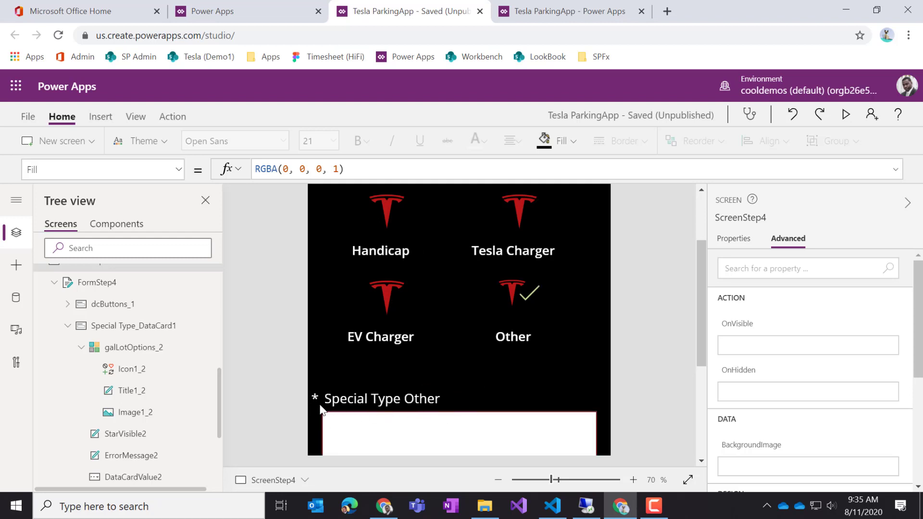
pyautogui.scroll(-2, 536, 449)
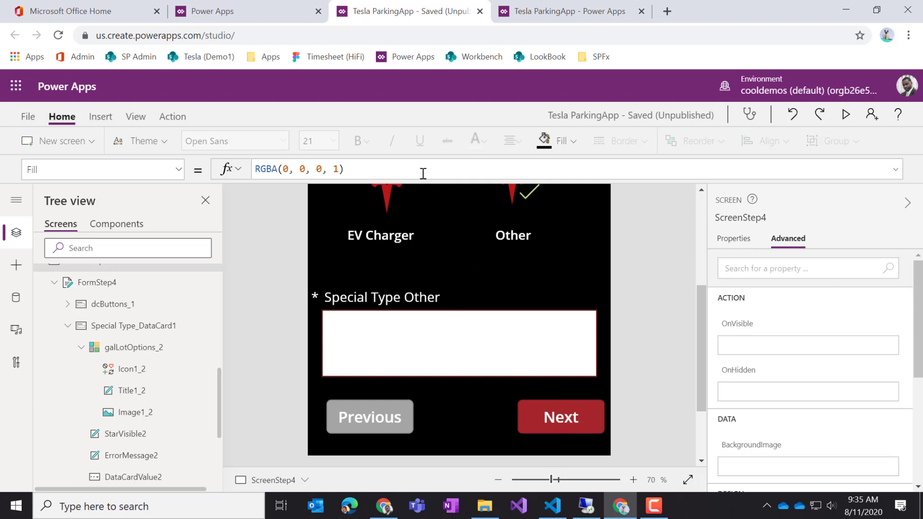
pyautogui.keyDown('alt'); pyautogui.click(386, 214); pyautogui.keyUp('alt')
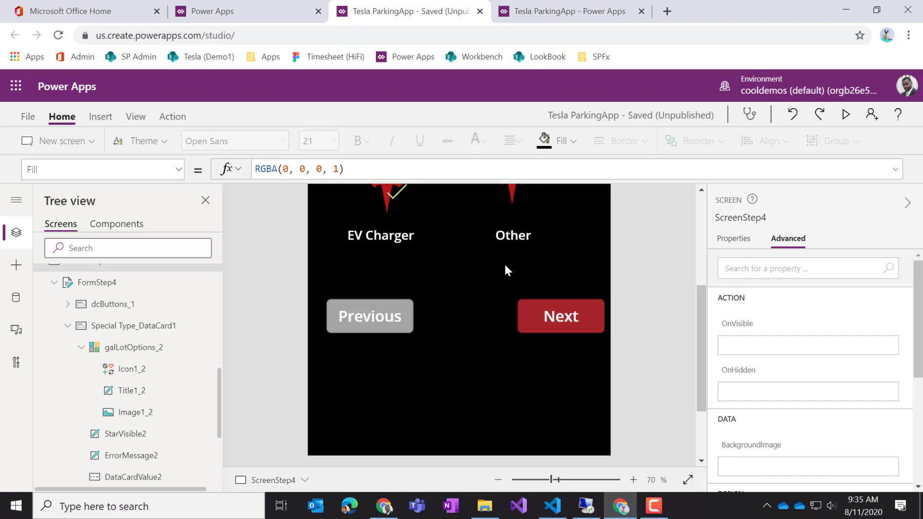
pyautogui.scroll(4, 373, 238)
pyautogui.scroll(-2, 384, 293)
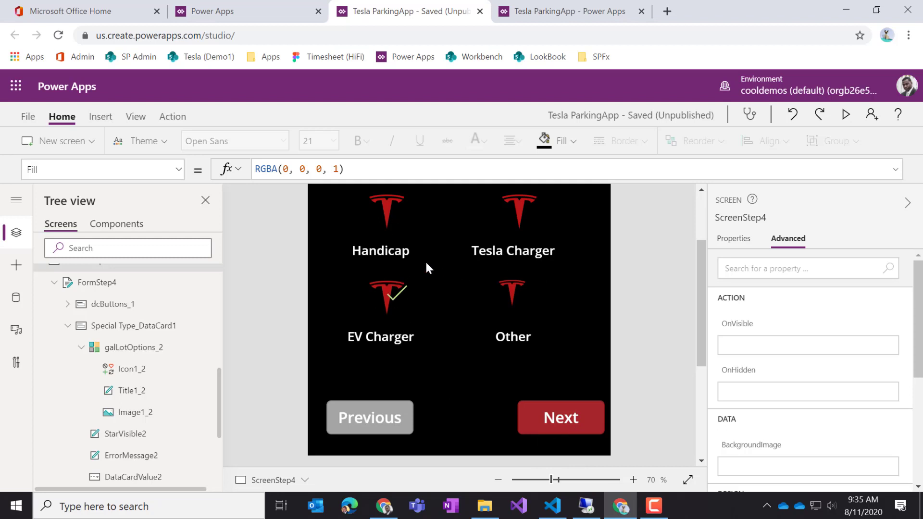
pyautogui.scroll(1, 620, 329)
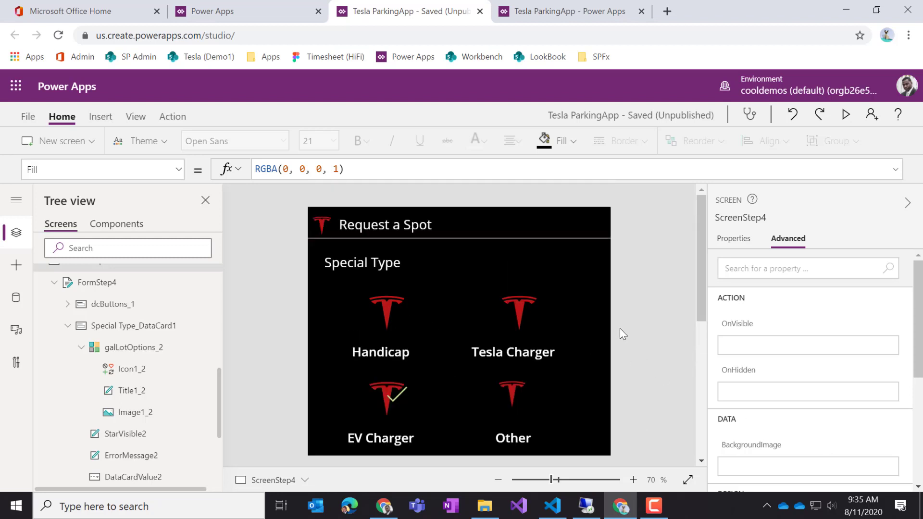
pyautogui.scroll(-2, 619, 329)
pyautogui.scroll(1, 620, 329)
pyautogui.scroll(2, 620, 329)
# - Show the Image property formula of the gallery's Image1_2 control
pyautogui.click(389, 321)
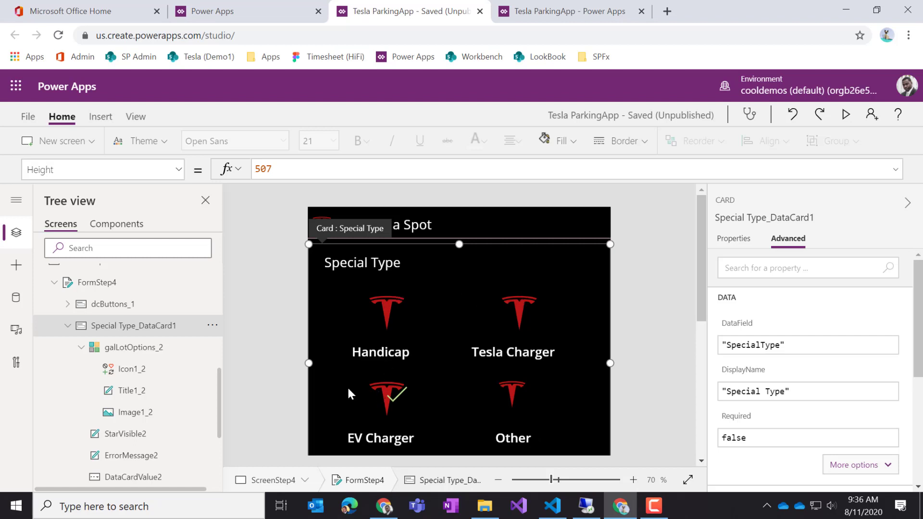
pyautogui.click(143, 414)
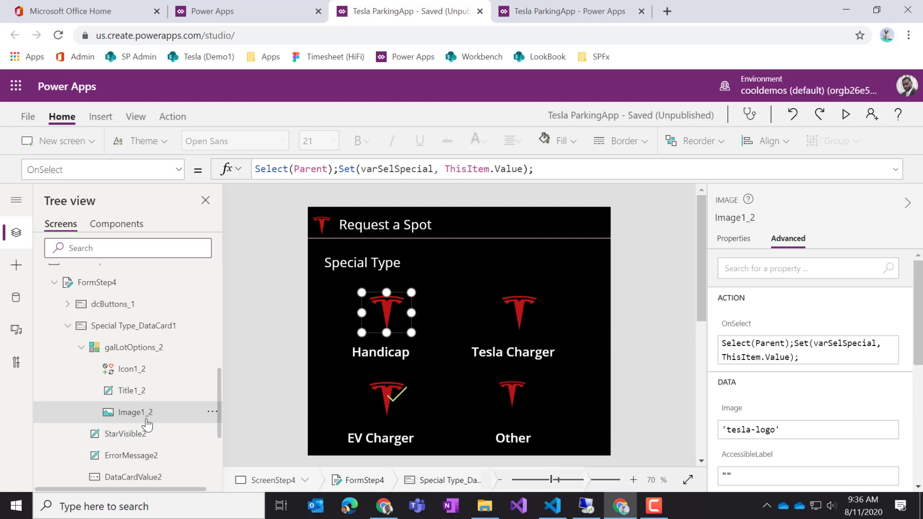
pyautogui.click(179, 171)
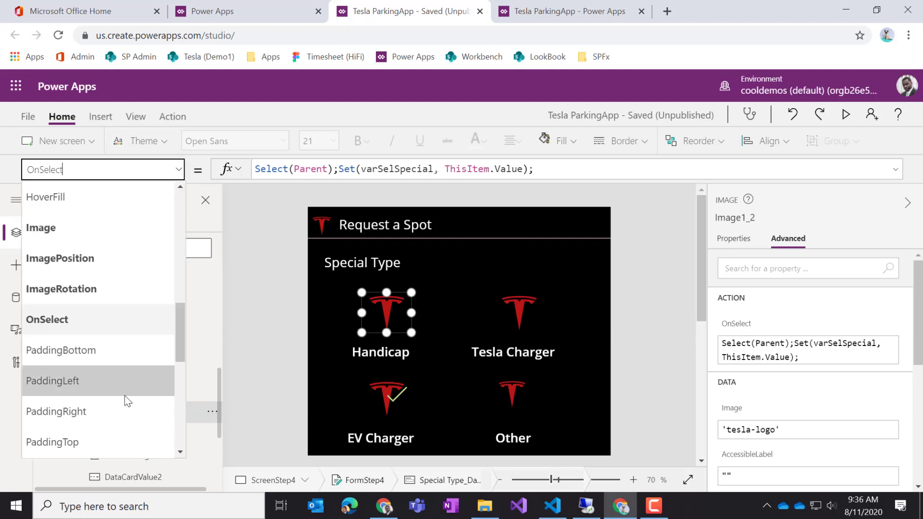
pyautogui.click(82, 226)
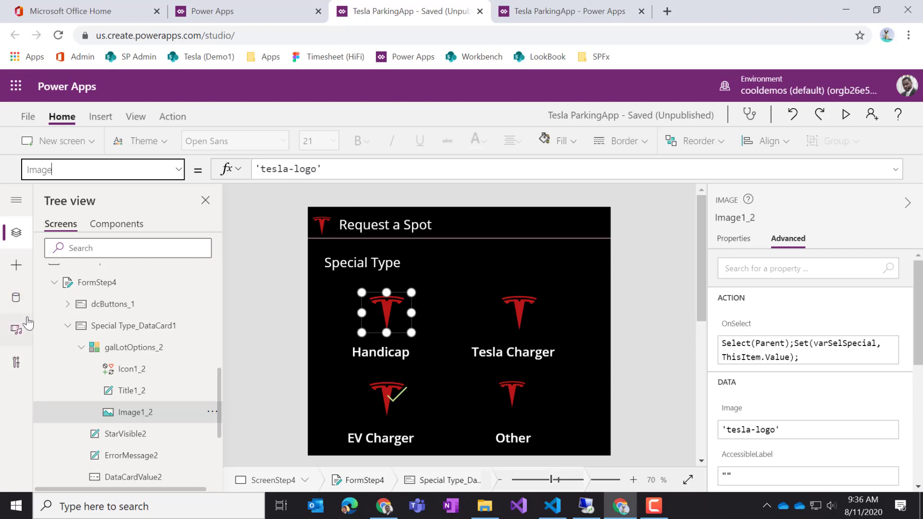
# - Open the ParkingRequest4 data source's SharePoint list for editing from the app's data connections
pyautogui.click(16, 298)
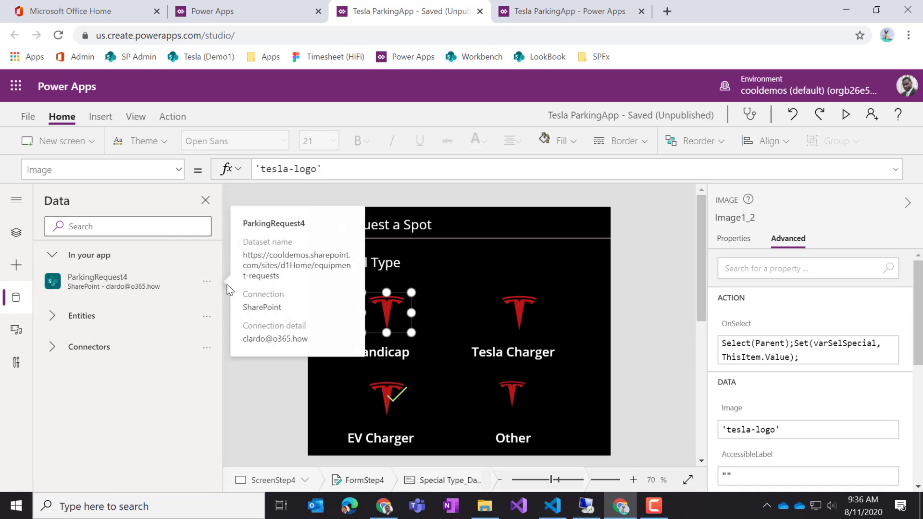
pyautogui.click(206, 280)
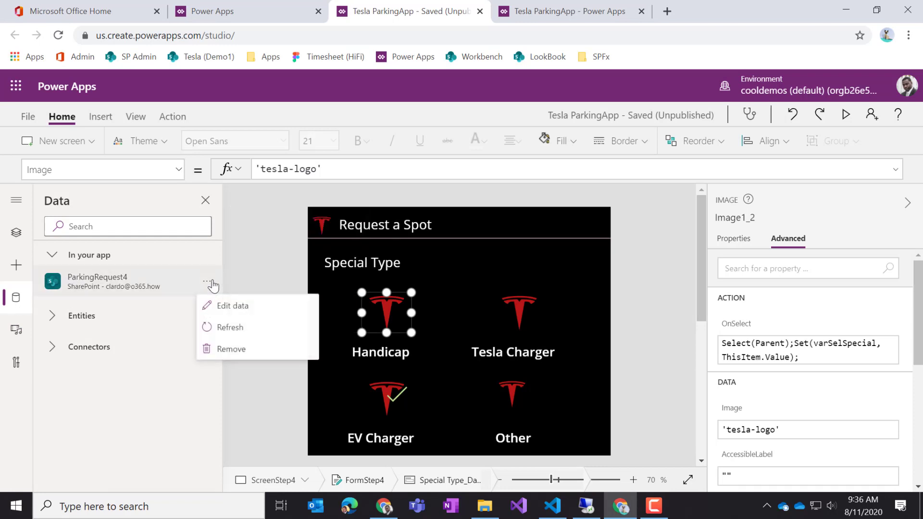
pyautogui.click(226, 308)
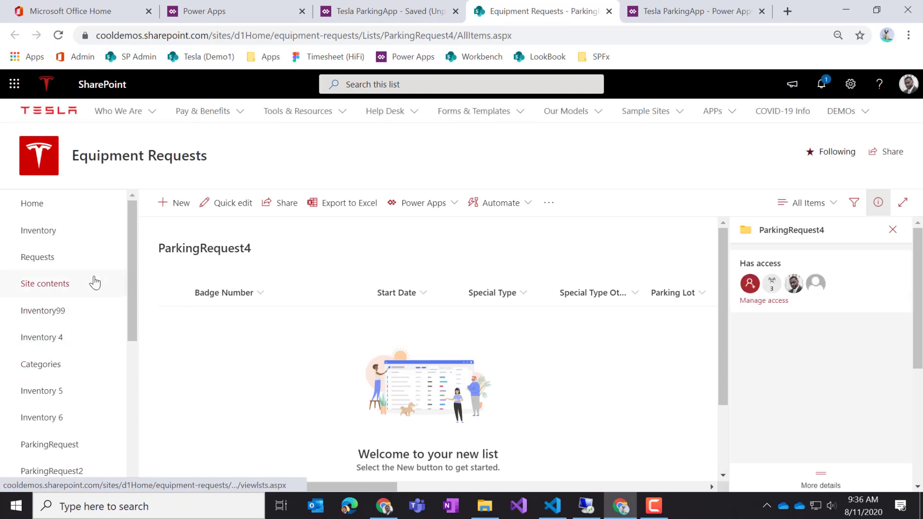
# - Open the Images picture library from the SharePoint site contents, preview icon-ev-charger.png and return to the library
pyautogui.scroll(-4, 103, 336)
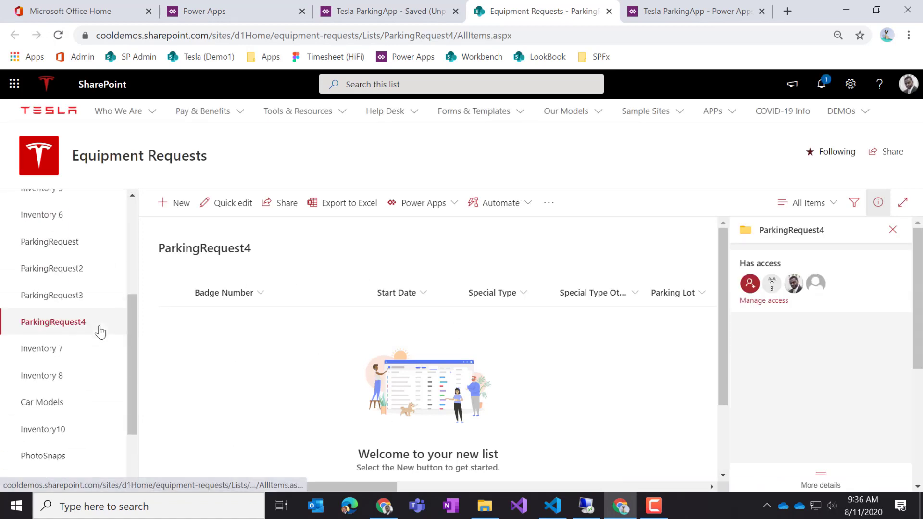
pyautogui.scroll(-2, 100, 332)
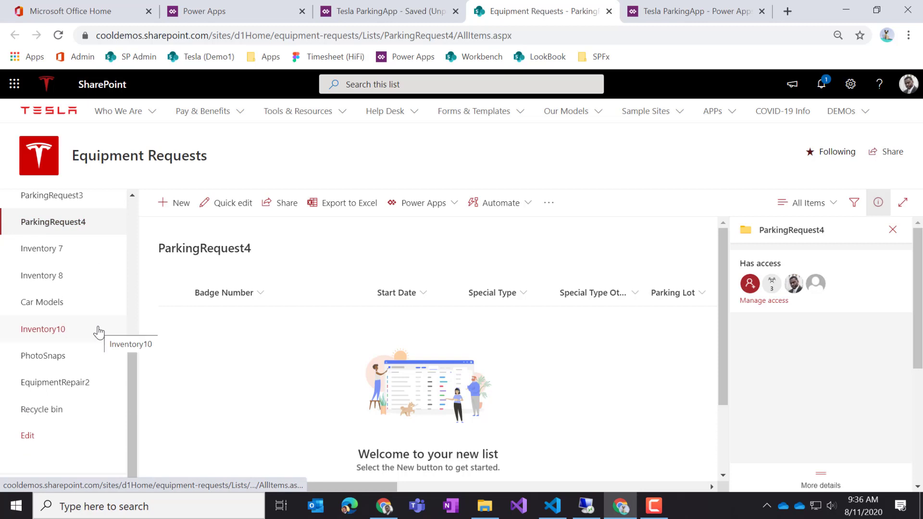
pyautogui.click(850, 84)
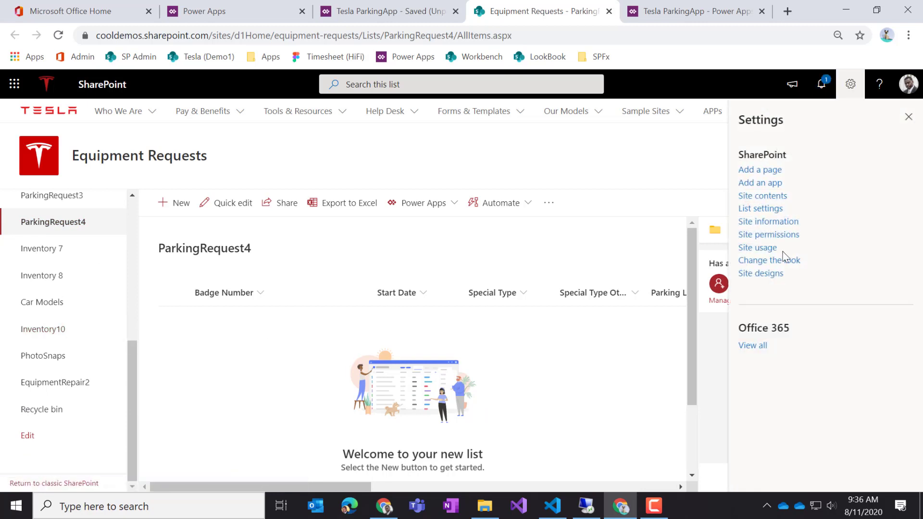
pyautogui.click(775, 199)
pyautogui.scroll(-4, 466, 303)
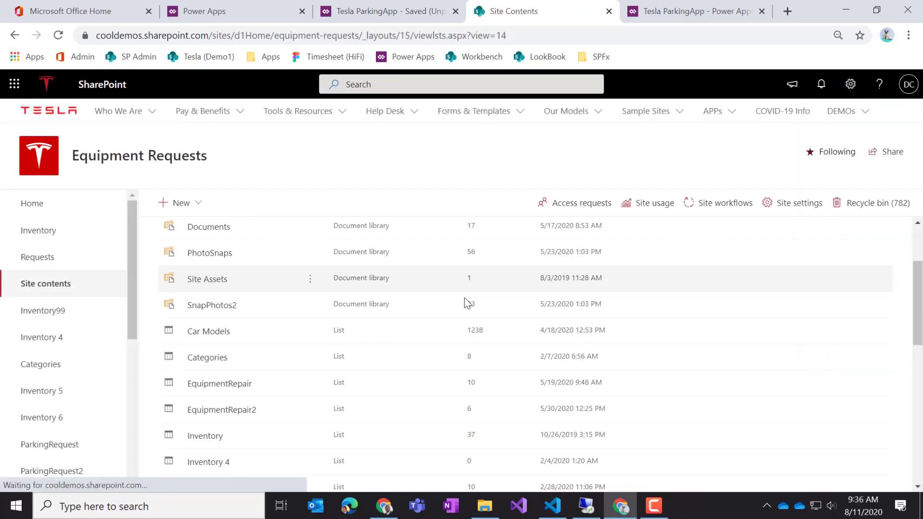
pyautogui.scroll(-6, 288, 385)
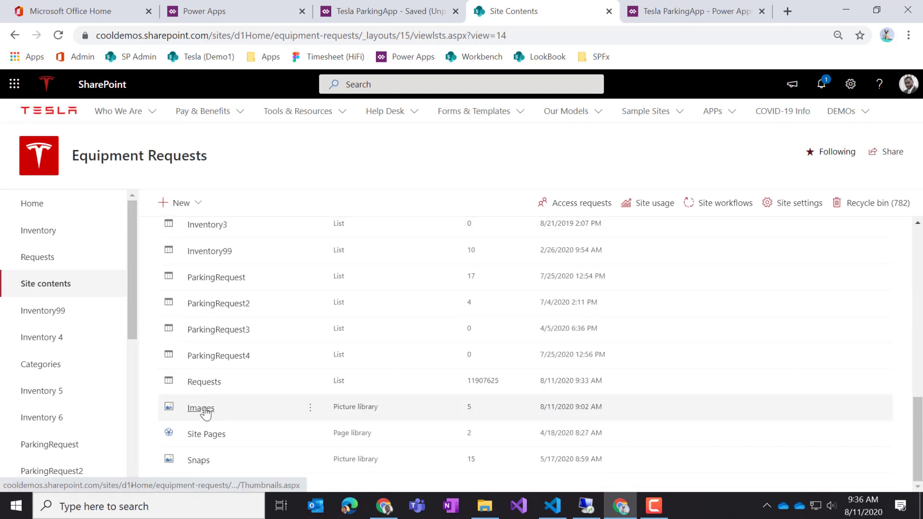
pyautogui.click(205, 410)
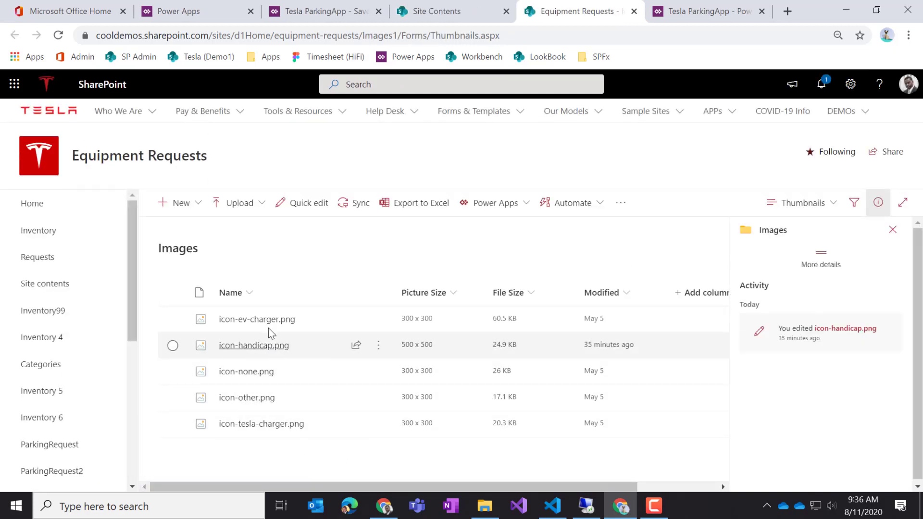
pyautogui.click(270, 320)
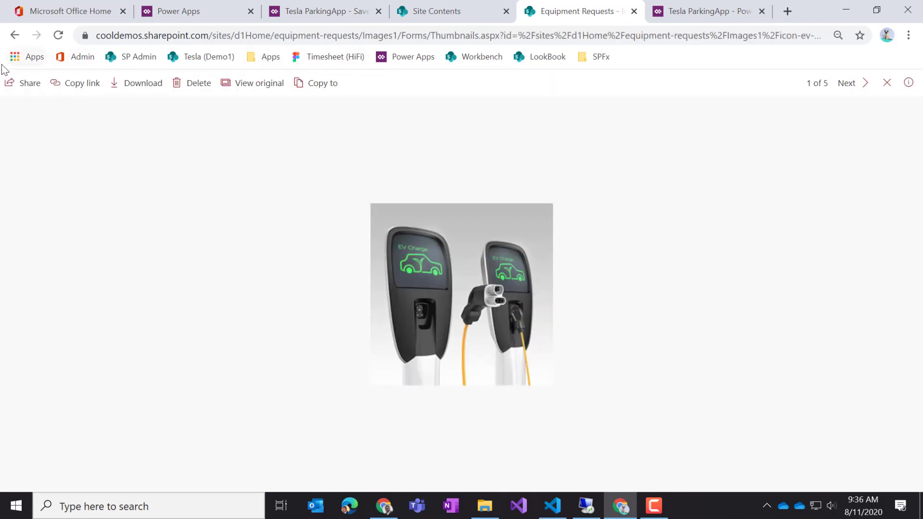
pyautogui.click(14, 37)
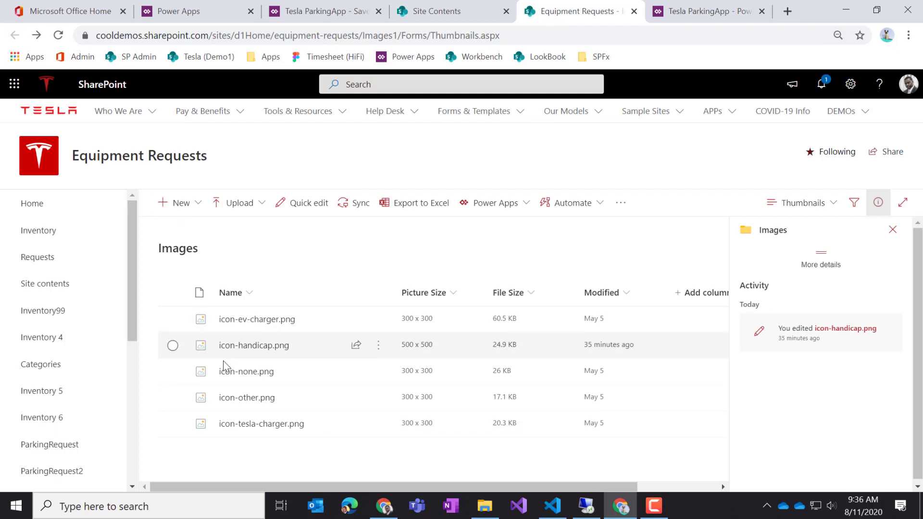
# - Preview icon-other.png in the Images library and return to the file list
pyautogui.click(247, 399)
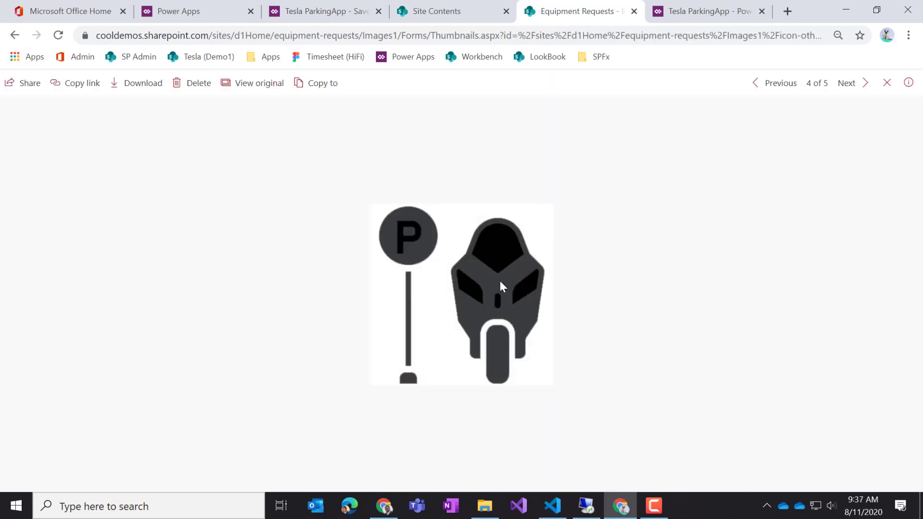
pyautogui.click(15, 36)
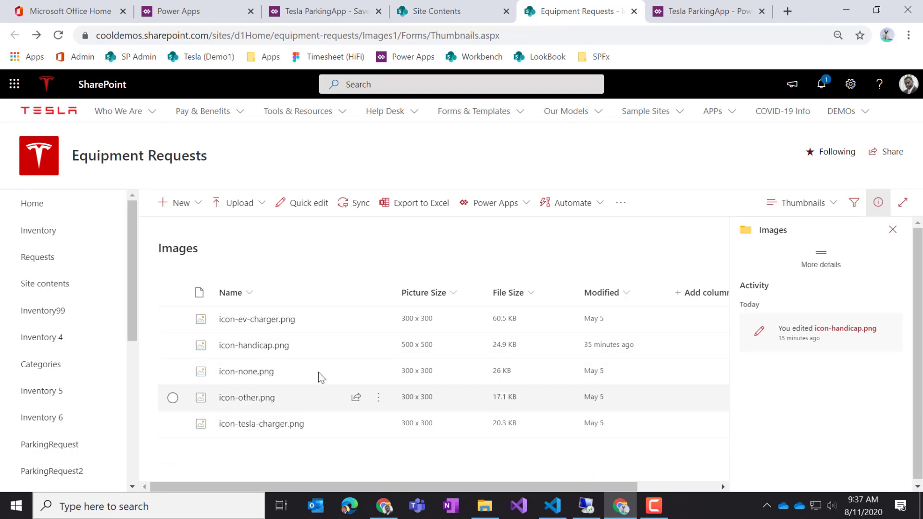
pyautogui.moveTo(263, 328)
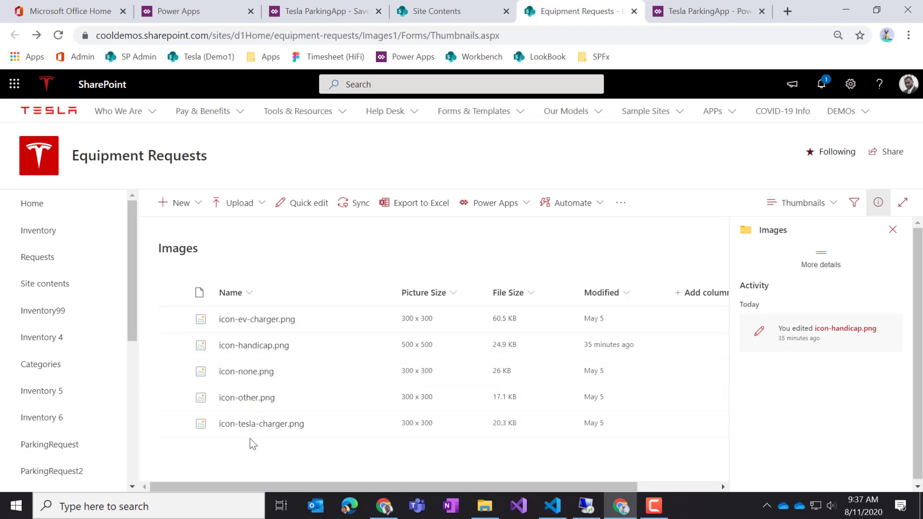
pyautogui.moveTo(283, 428)
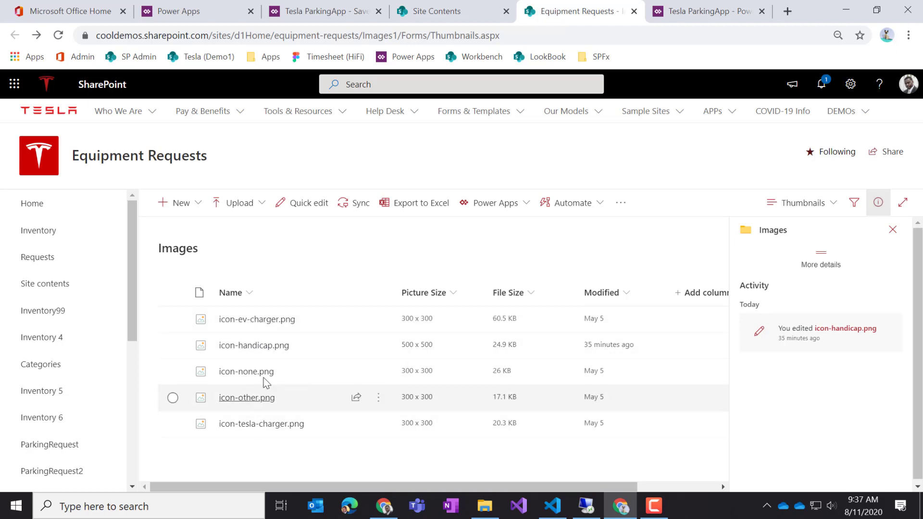
# - Copy the direct path of icon-tesla-charger.png from the file's details
pyautogui.click(173, 424)
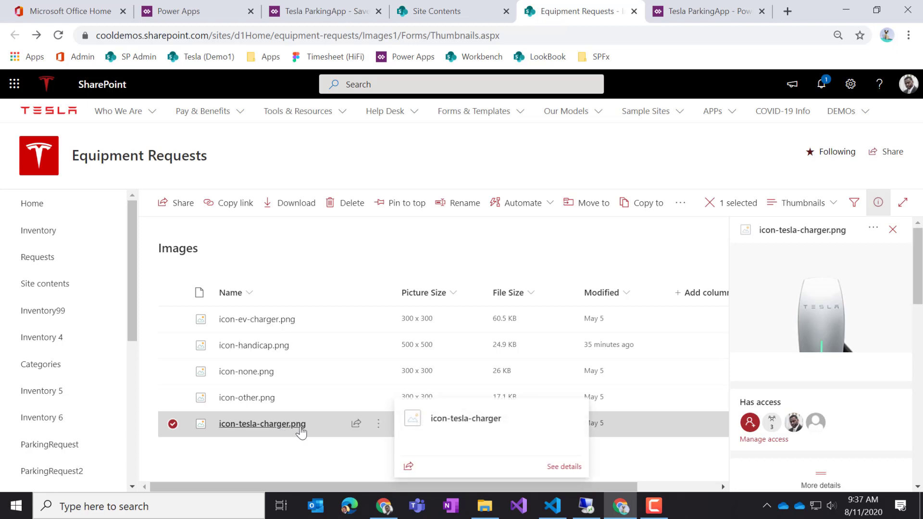
pyautogui.click(892, 229)
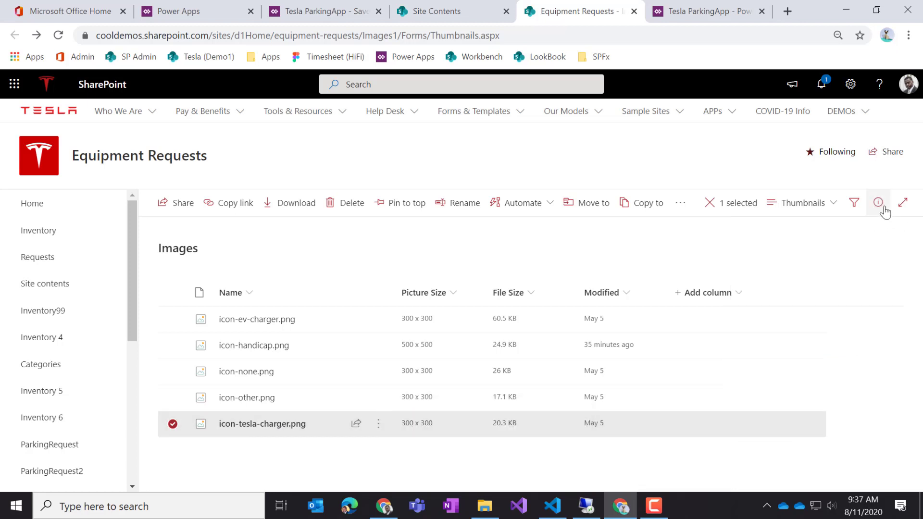
pyautogui.click(878, 202)
pyautogui.scroll(-5, 862, 331)
pyautogui.scroll(-3, 868, 342)
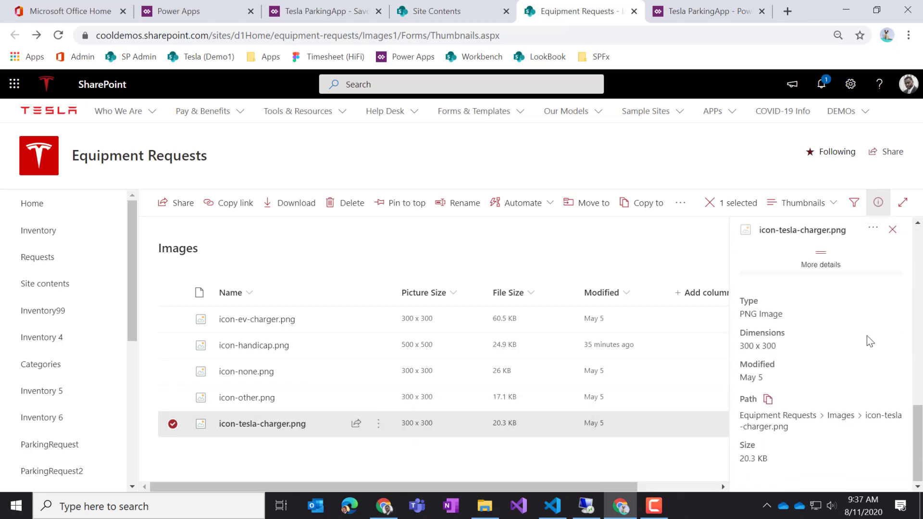
pyautogui.click(770, 405)
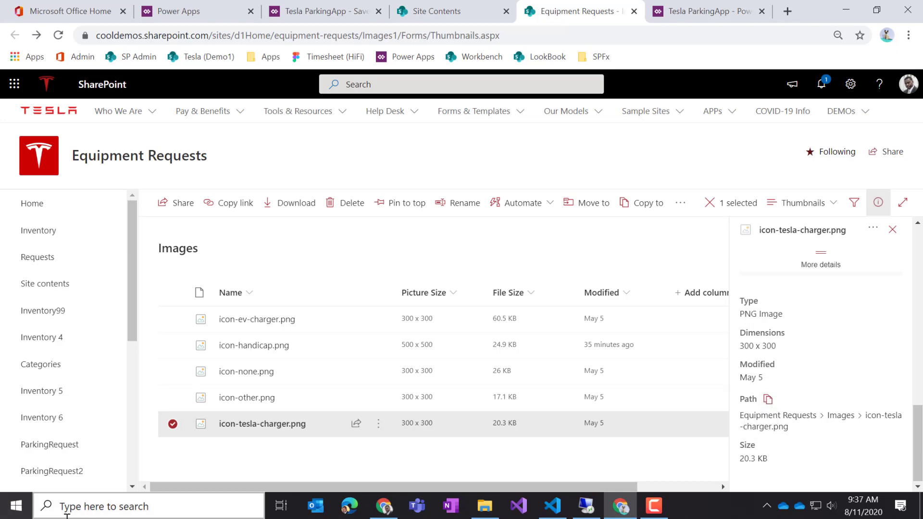
# - Open Notepad, paste the copied icon-tesla-charger.png path and move the window aside
pyautogui.click(95, 514)
pyautogui.write('not')
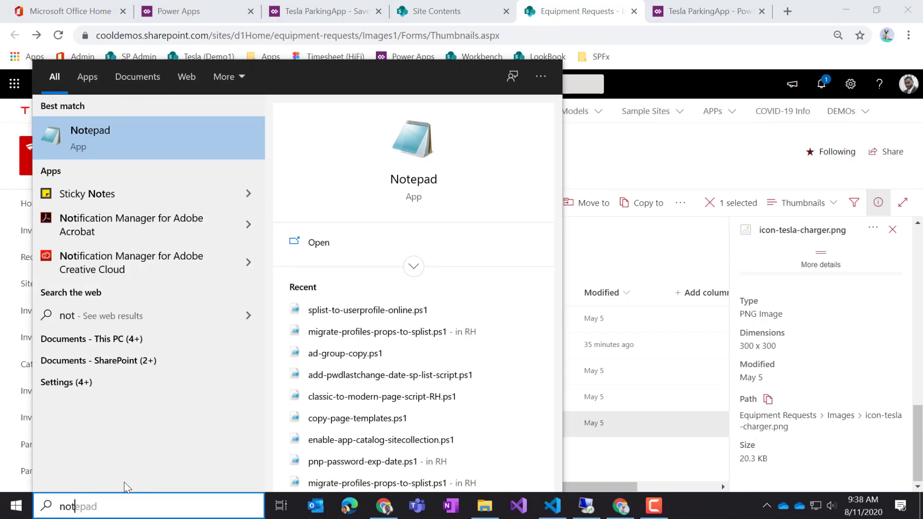
pyautogui.click(244, 134)
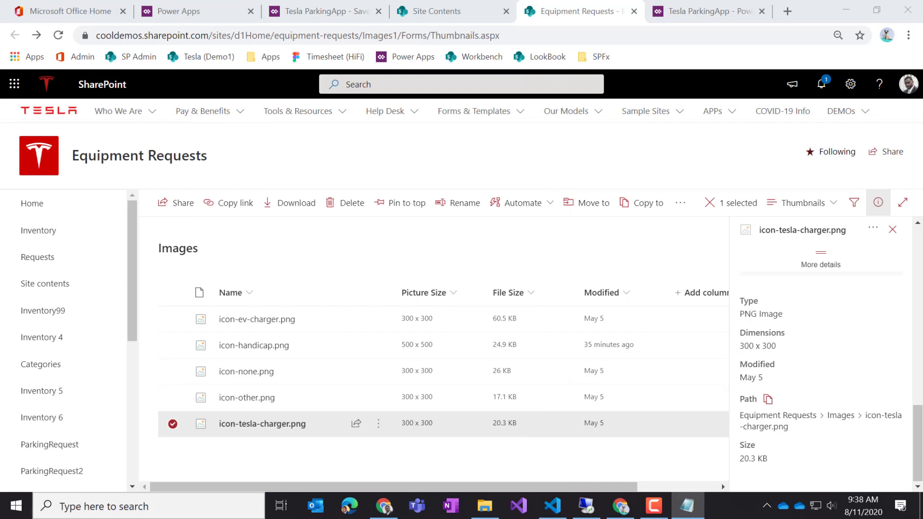
pyautogui.hotkey('ctrl', 'v')
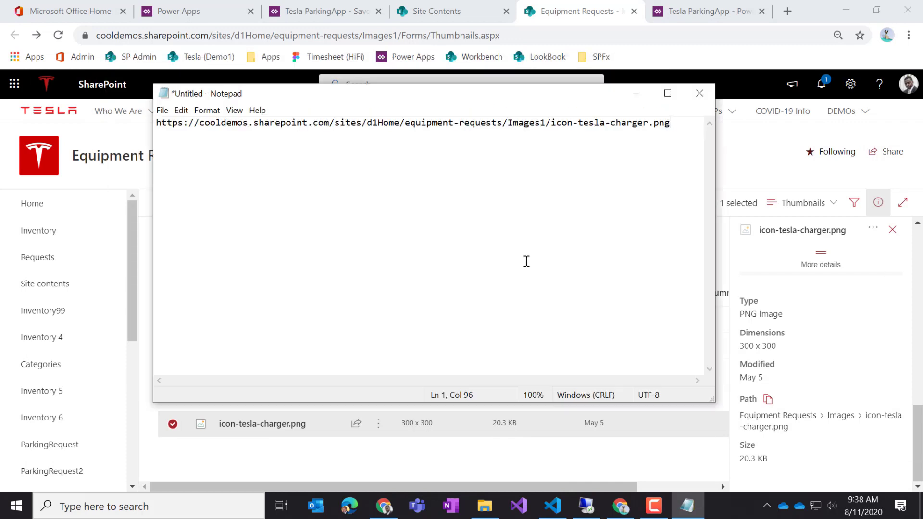
pyautogui.moveTo(158, 126); pyautogui.dragTo(679, 137)
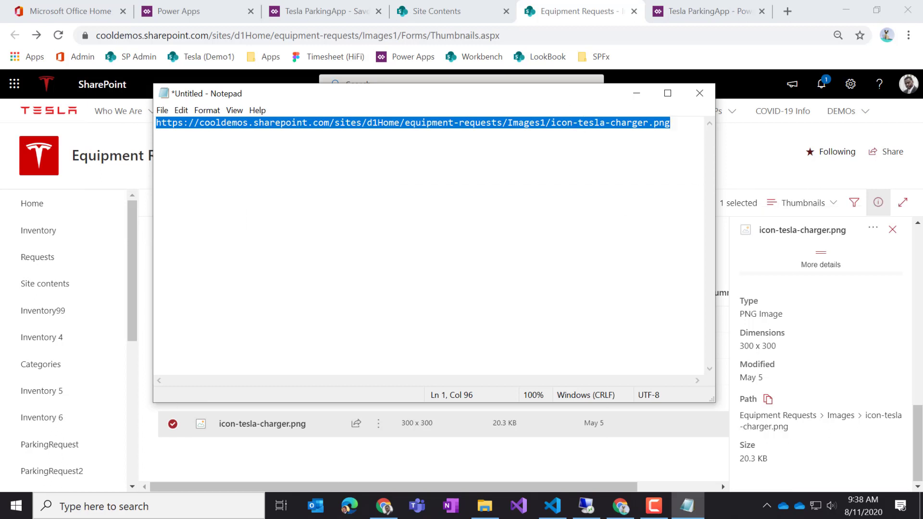
pyautogui.moveTo(562, 95); pyautogui.dragTo(922, 130)
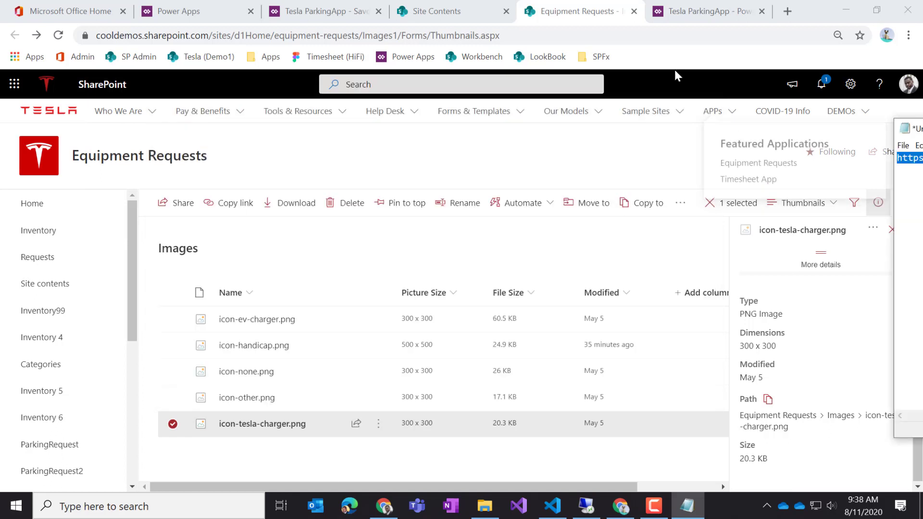
# - Copy the address of the icon-tesla-charger.png preview page and paste it in Notepad below the direct path for comparison
pyautogui.click(172, 424)
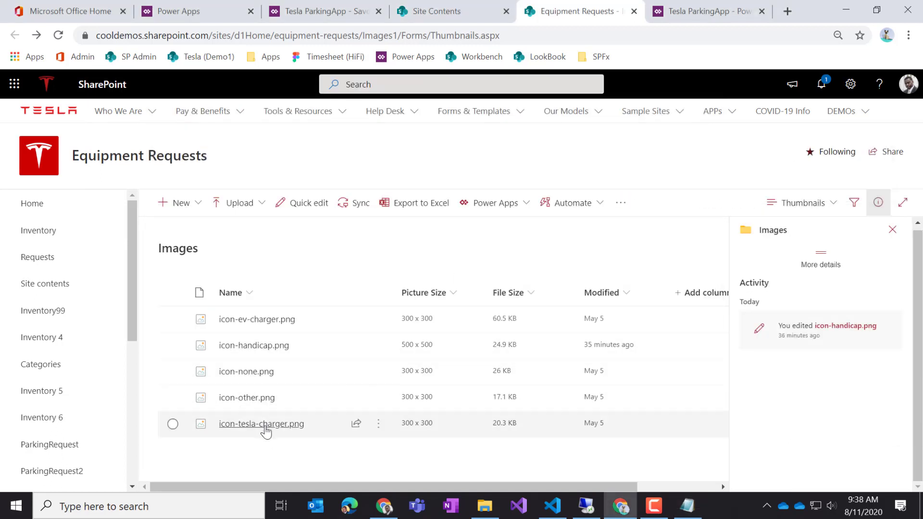
pyautogui.click(262, 424)
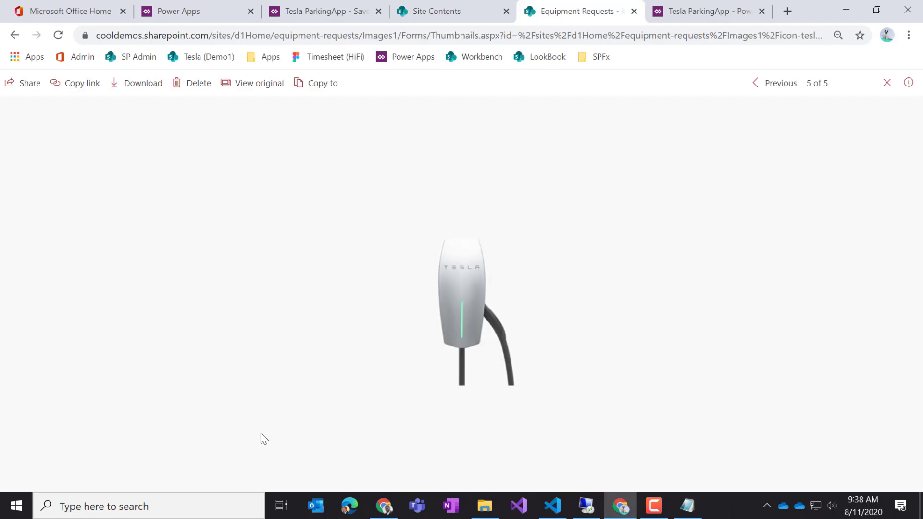
pyautogui.doubleClick(601, 36)
pyautogui.click(287, 35)
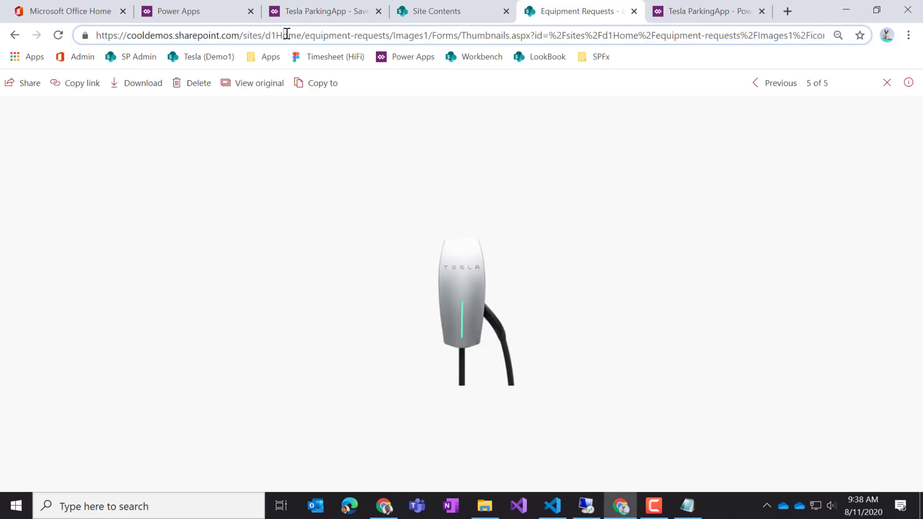
pyautogui.hotkey('ctrl', 'a')
pyautogui.moveTo(921, 132); pyautogui.dragTo(683, 74)
pyautogui.moveTo(624, 194); pyautogui.dragTo(630, 192)
pyautogui.click(872, 99)
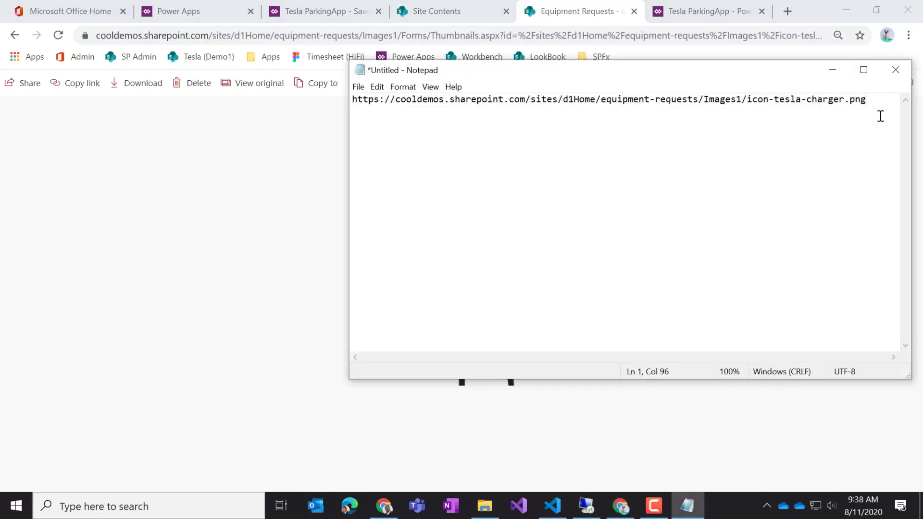
pyautogui.press('Return')
pyautogui.press('Return')
pyautogui.hotkey('ctrl', 'v')
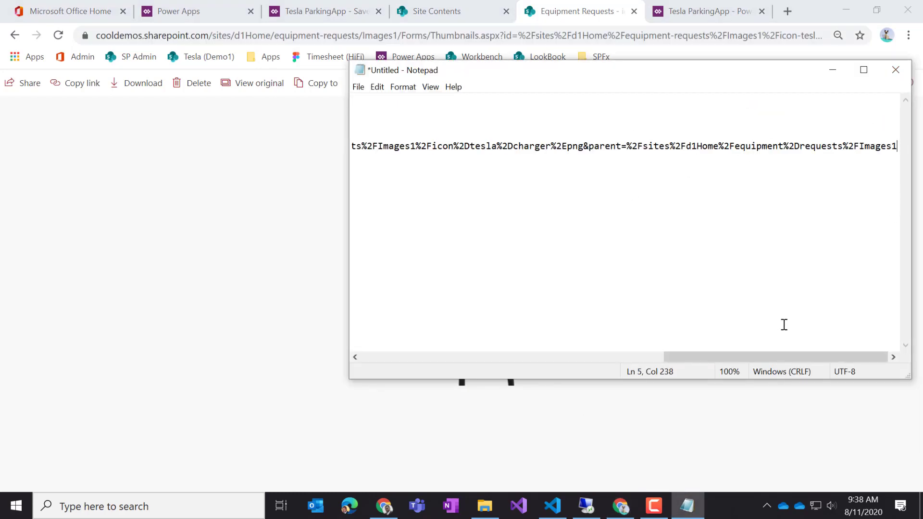
pyautogui.moveTo(772, 358); pyautogui.dragTo(836, 375)
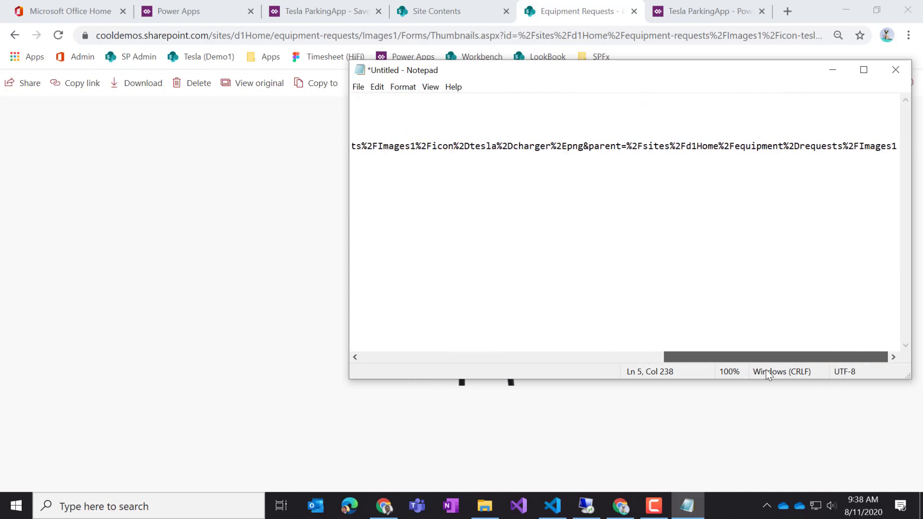
pyautogui.moveTo(766, 369); pyautogui.dragTo(439, 340)
pyautogui.moveTo(872, 99); pyautogui.dragTo(332, 95)
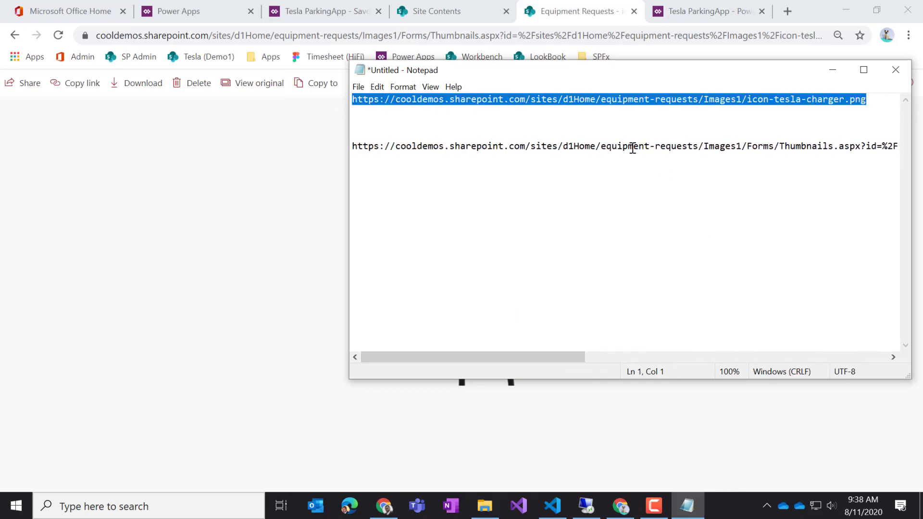
pyautogui.click(336, 12)
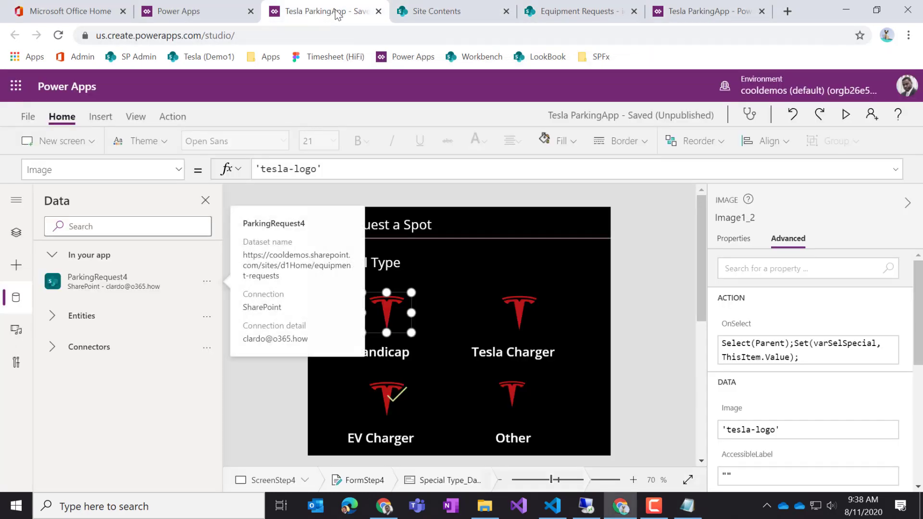
pyautogui.click(295, 169)
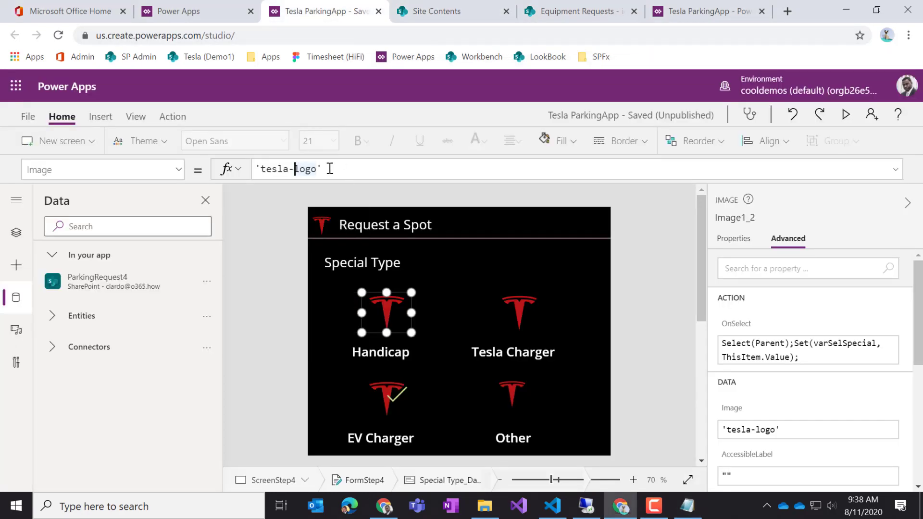
pyautogui.hotkey('ctrl', 'a')
pyautogui.hotkey('ctrl', 'v')
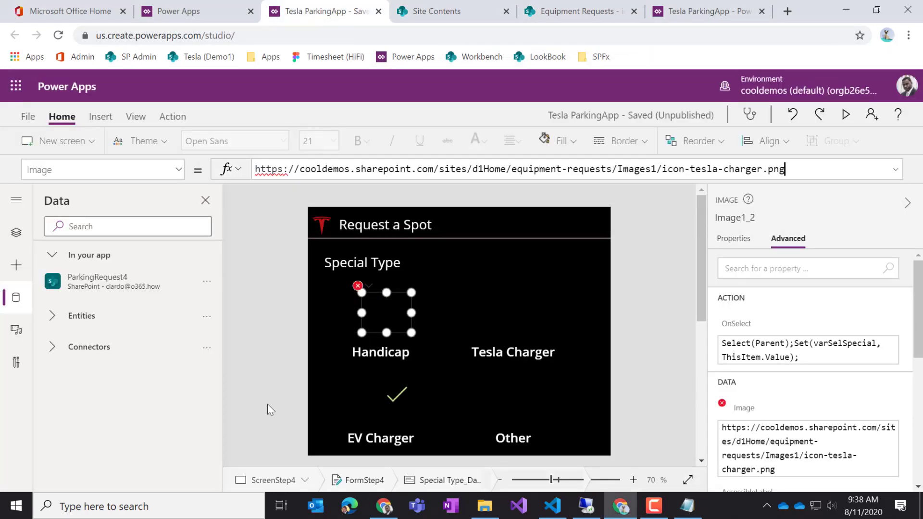
pyautogui.write('"')
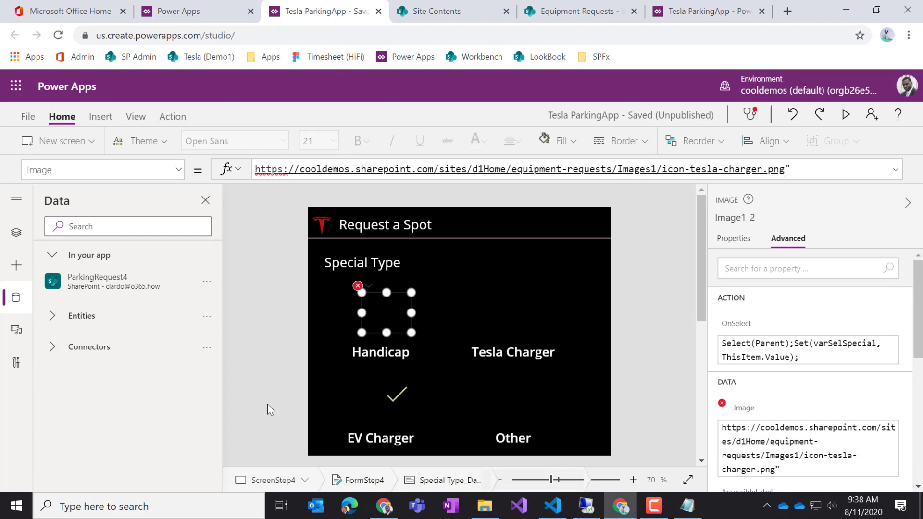
pyautogui.write('"')
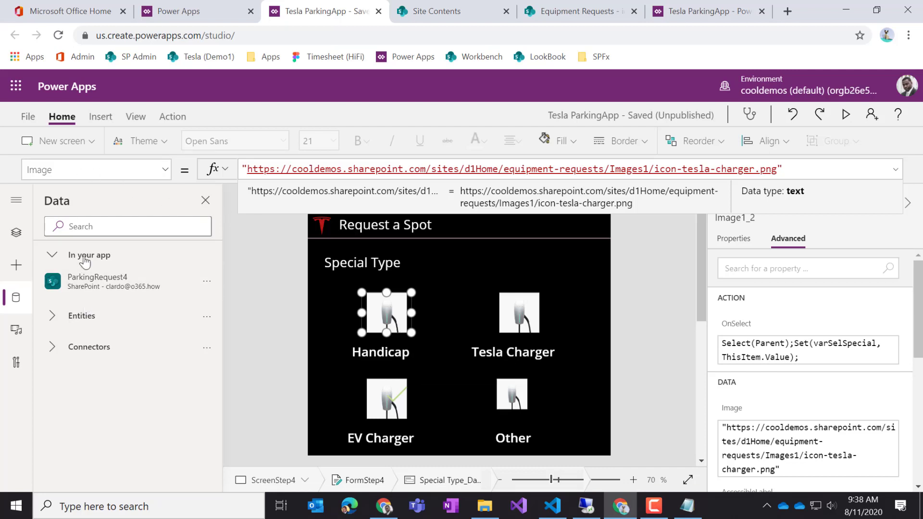
# - Show the tree view and split Image1_2's Image URL string with quotation marks before and after tesla-charger
pyautogui.click(15, 234)
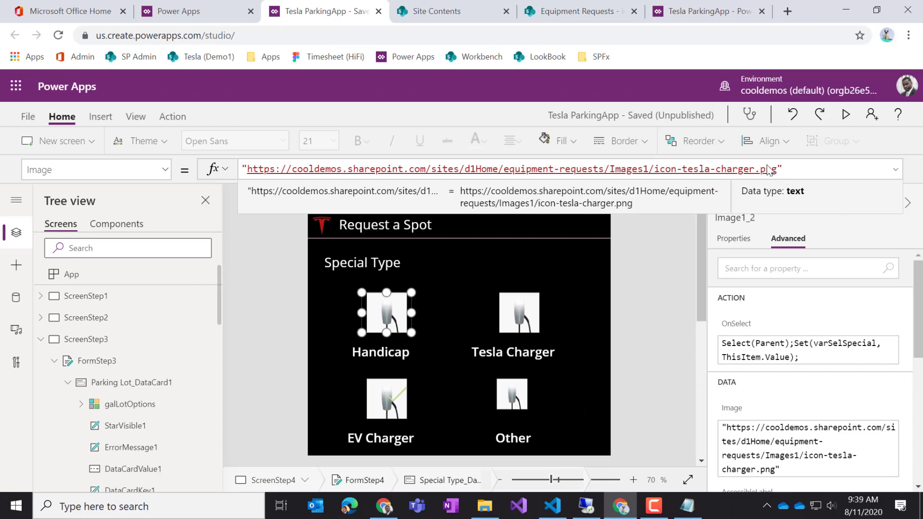
pyautogui.click(798, 167)
pyautogui.click(685, 170)
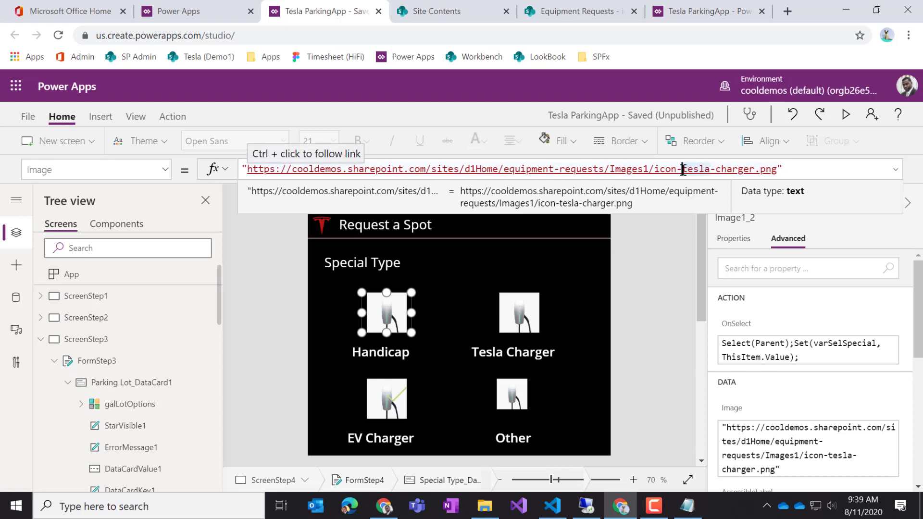
pyautogui.moveTo(685, 170); pyautogui.dragTo(754, 171)
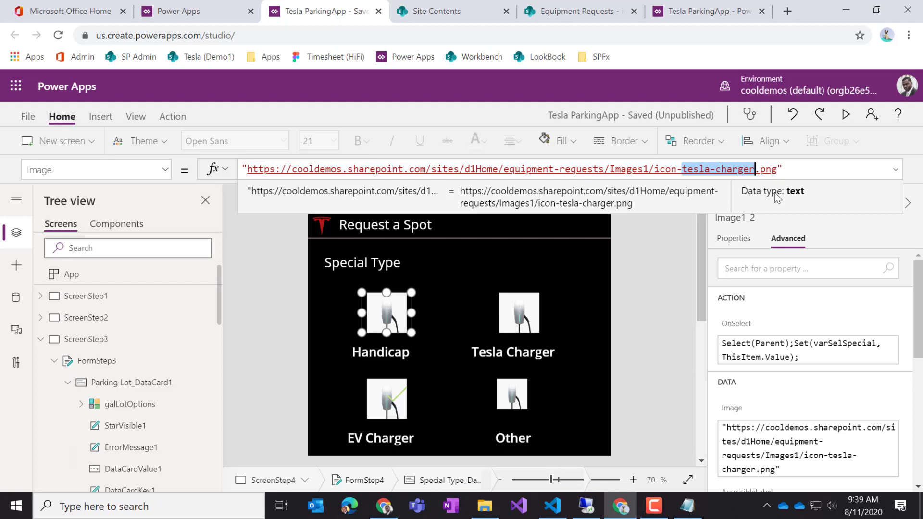
pyautogui.click(758, 168)
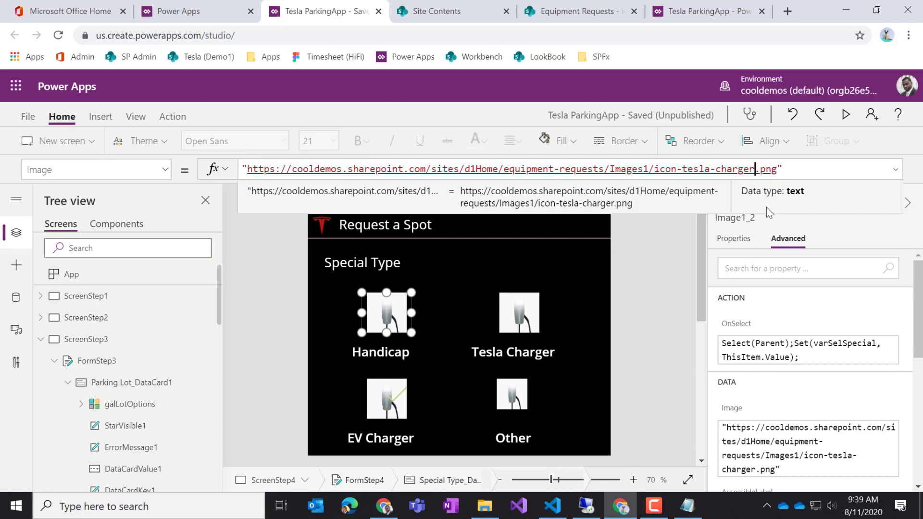
pyautogui.write('"')
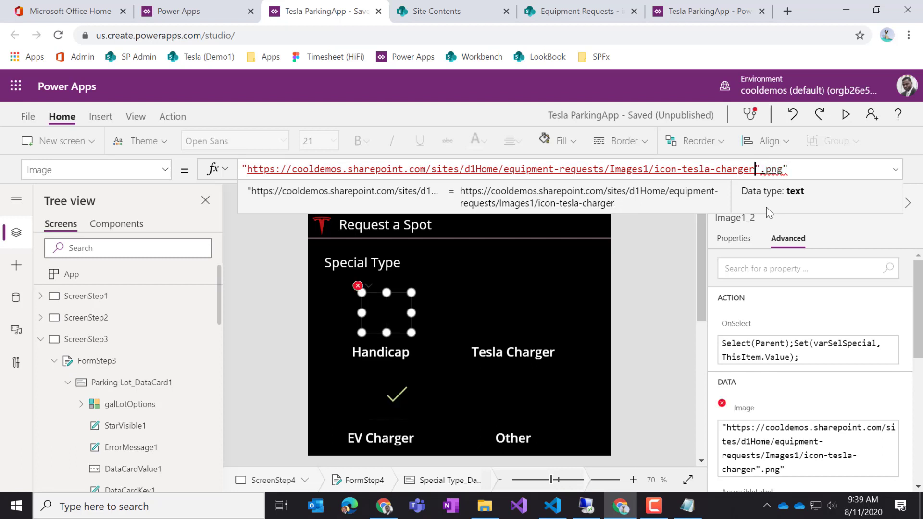
pyautogui.press('Left')
pyautogui.press('Left')
pyautogui.press('Left')
pyautogui.press('Left')
pyautogui.press('Left')
pyautogui.press('Left')
pyautogui.press('Left')
pyautogui.press('Left')
pyautogui.press('Left')
pyautogui.press('Left')
pyautogui.press('Left')
pyautogui.press('Left')
pyautogui.press('Left')
pyautogui.write('"')
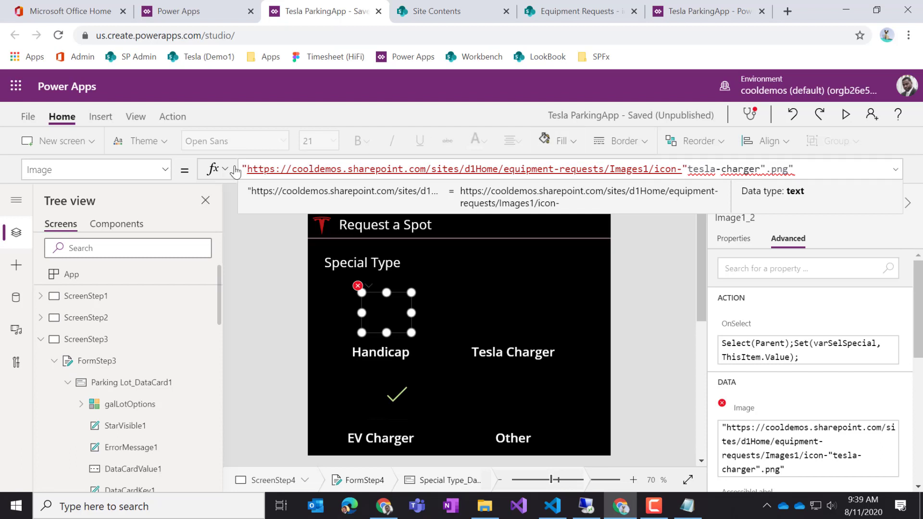
# - Examine the split Image formula's URL prefix, tesla-charger part and ".png" suffix
pyautogui.moveTo(690, 170); pyautogui.dragTo(235, 171)
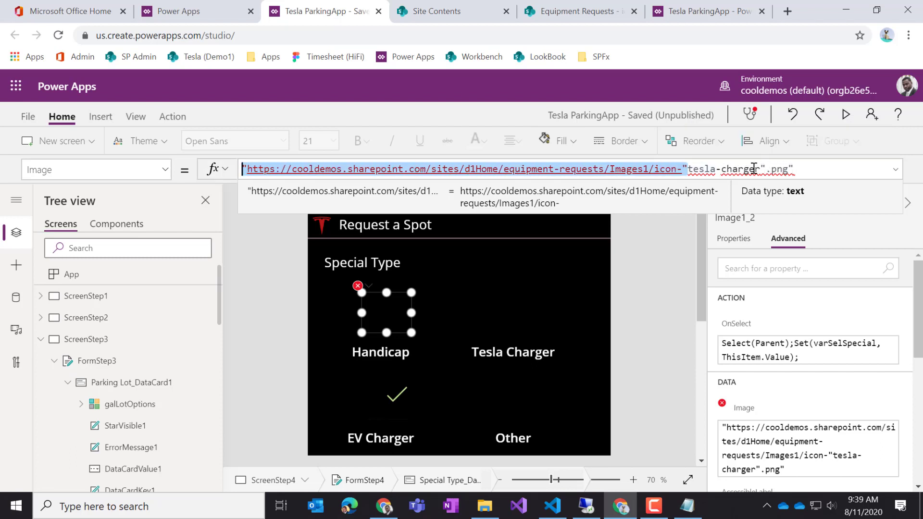
pyautogui.moveTo(761, 169)
pyautogui.mouseDown()
pyautogui.moveTo(791, 169)
pyautogui.moveTo(774, 169)
pyautogui.mouseUp()
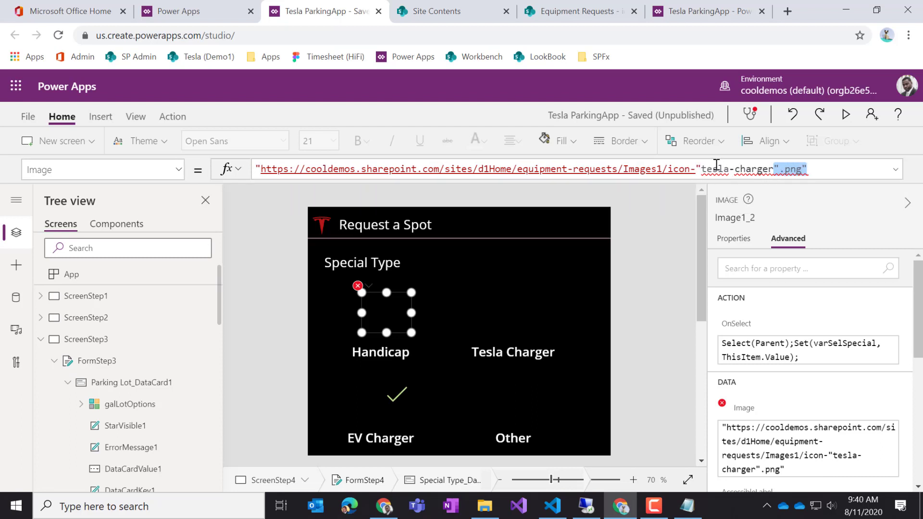
pyautogui.click(752, 170)
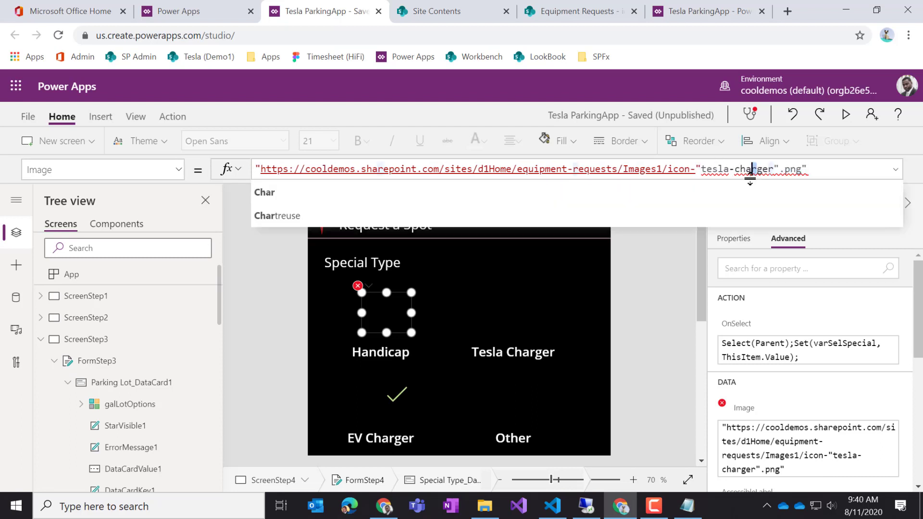
pyautogui.click(777, 170)
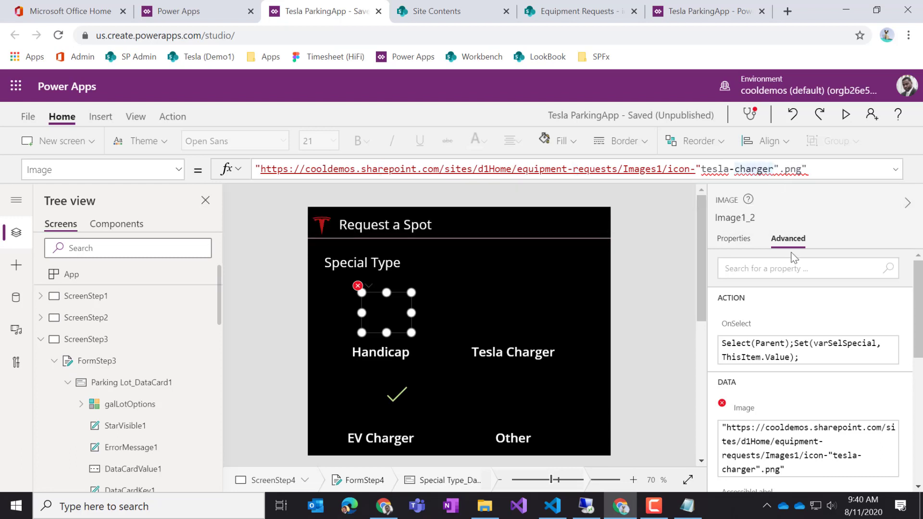
# - Replace the tesla-charger part of Image1_2's Image URL with &ThisItem.Value& between the "icon-" prefix and the ".png" suffix
pyautogui.press('BackSpace')
pyautogui.press('BackSpace')
pyautogui.press('BackSpace')
pyautogui.press('BackSpace')
pyautogui.press('BackSpace')
pyautogui.press('BackSpace')
pyautogui.press('BackSpace')
pyautogui.press('BackSpace')
pyautogui.press('BackSpace')
pyautogui.press('BackSpace')
pyautogui.press('BackSpace')
pyautogui.press('BackSpace')
pyautogui.press('BackSpace')
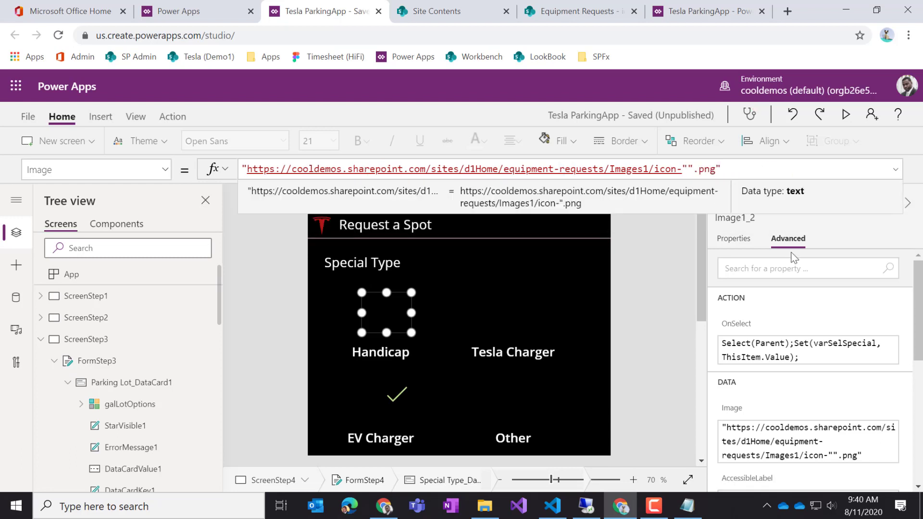
pyautogui.write('&&')
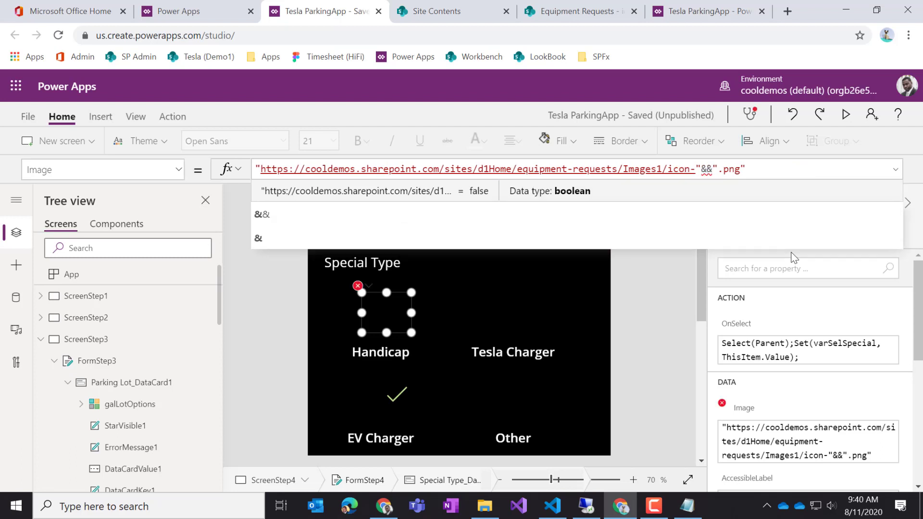
pyautogui.write('this')
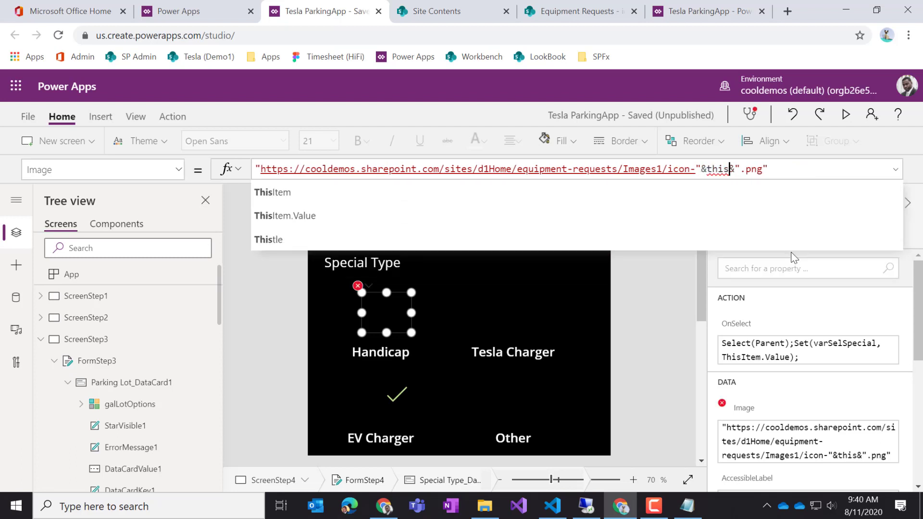
pyautogui.click(310, 216)
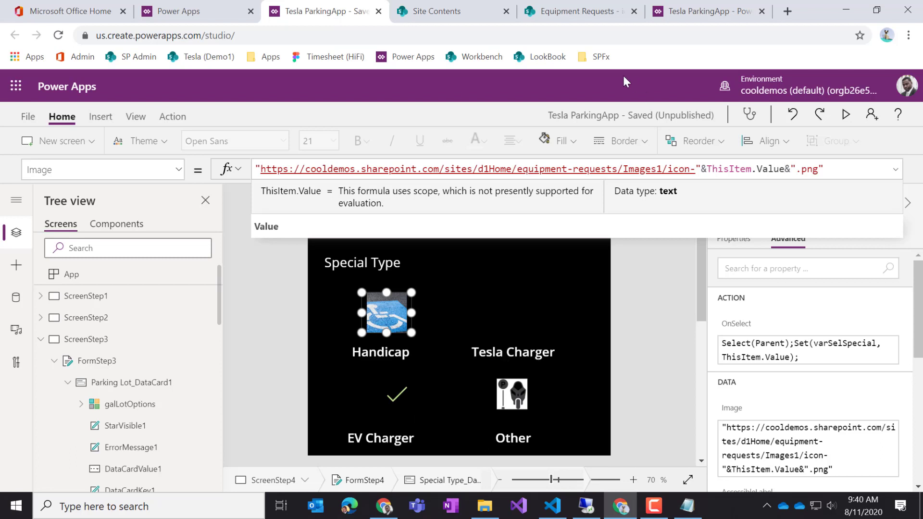
# - Check the icon file names in the Equipment Requests Images library on SharePoint and return to the Power Apps editor
pyautogui.click(559, 15)
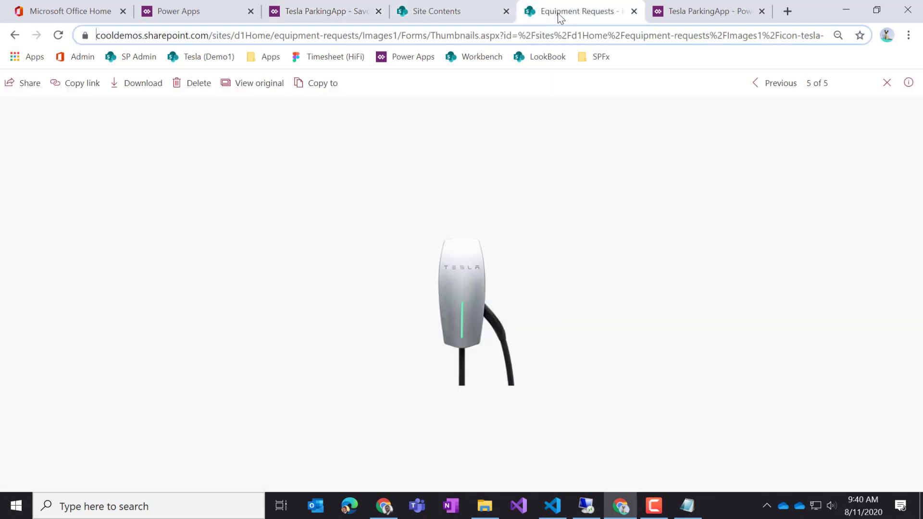
pyautogui.click(14, 34)
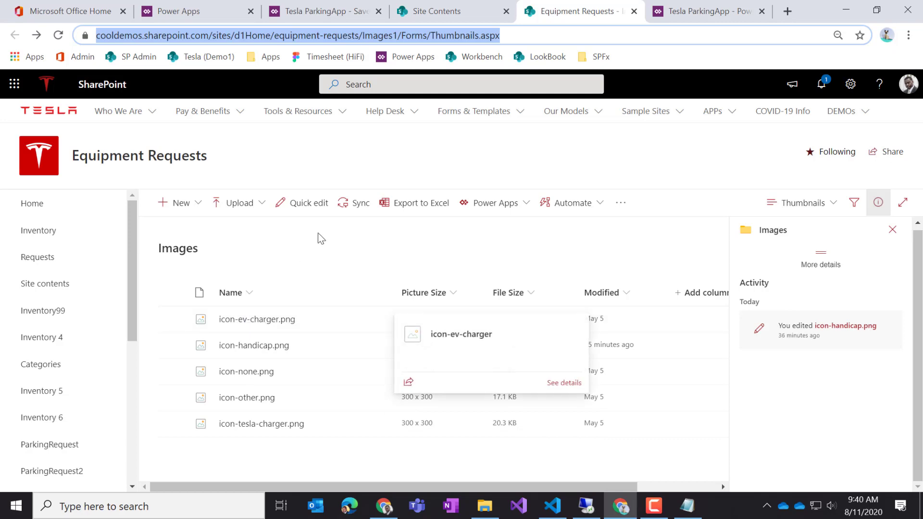
pyautogui.click(683, 10)
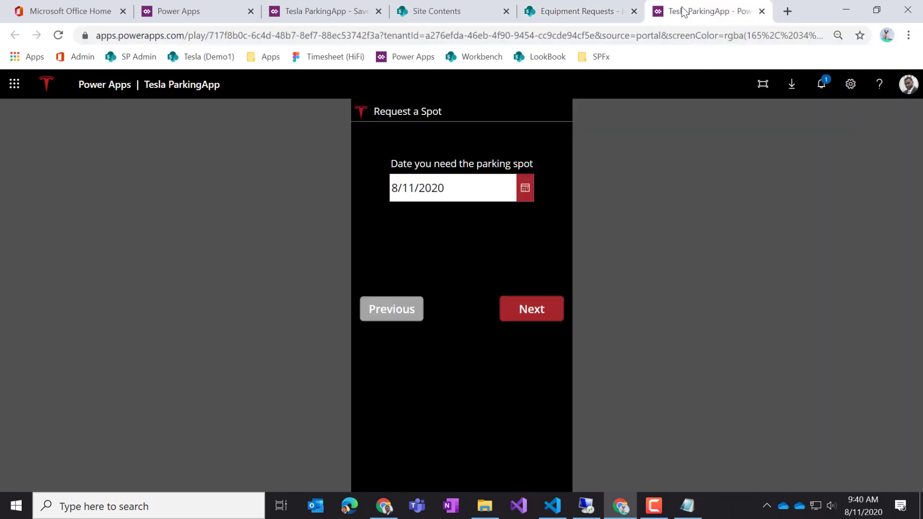
pyautogui.click(550, 12)
pyautogui.click(433, 12)
pyautogui.click(325, 14)
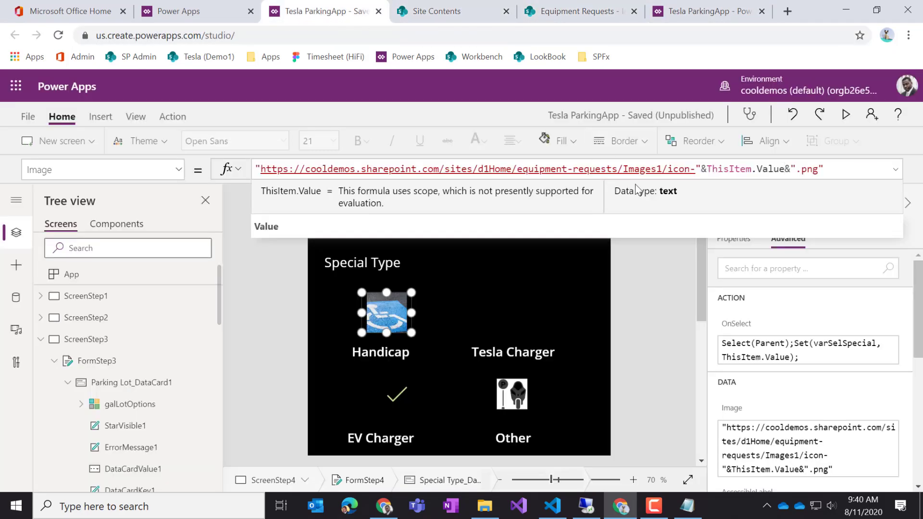
# - Insert the Substitute function directly in front of ThisItem.Value in Image1_2's Image formula
pyautogui.click(708, 165)
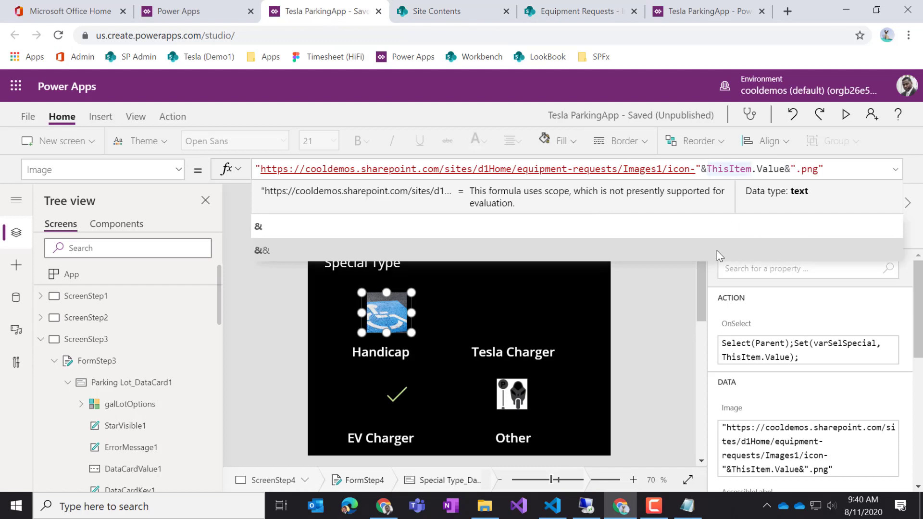
pyautogui.write('Su')
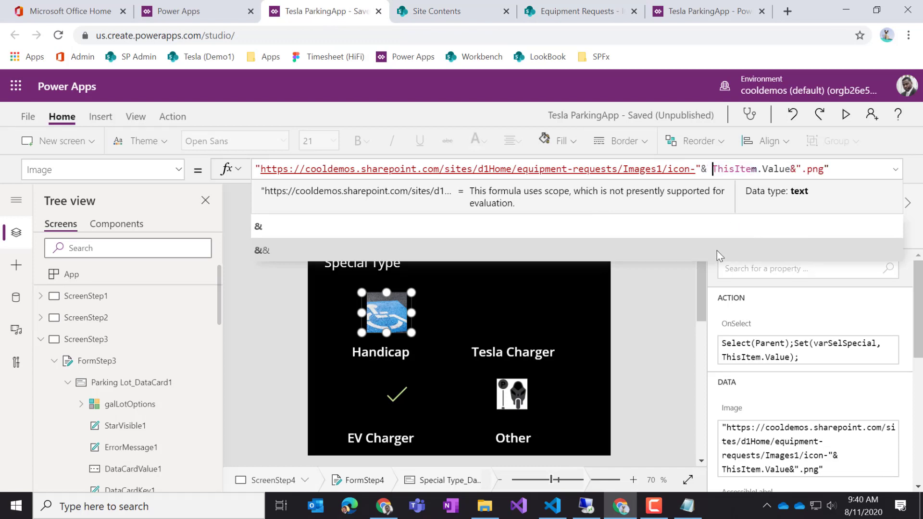
pyautogui.write('bsi')
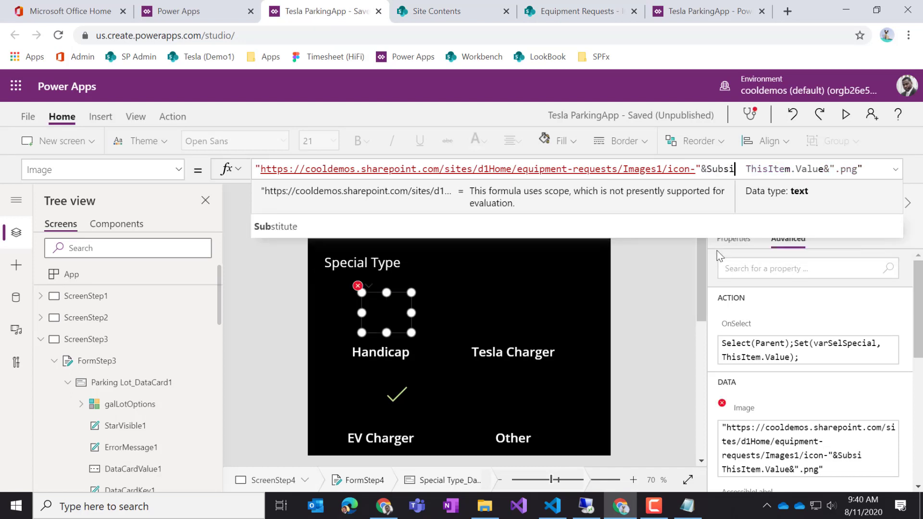
pyautogui.press('BackSpace')
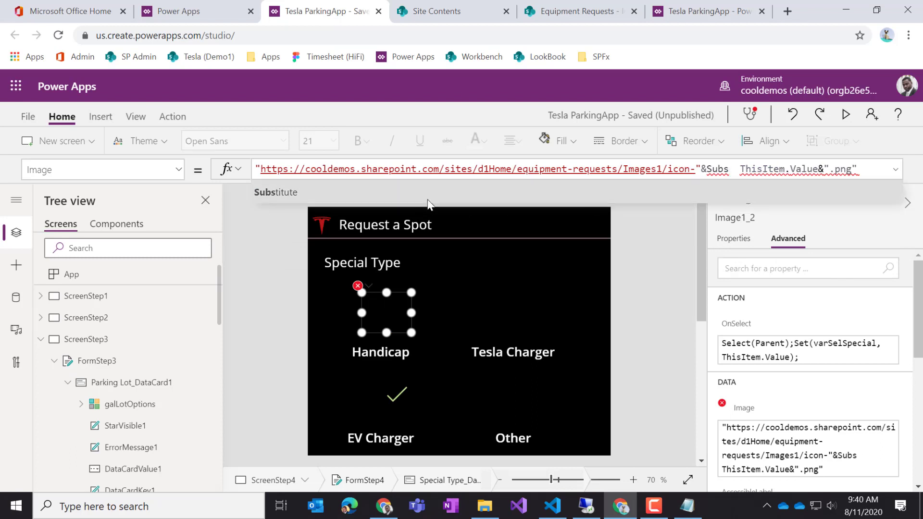
pyautogui.press('Tab')
pyautogui.press('Delete')
pyautogui.press('Delete')
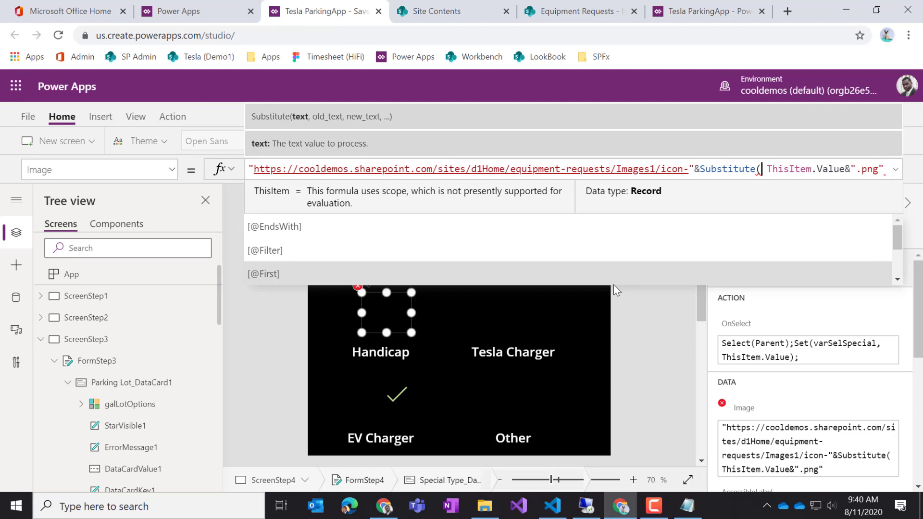
# - Complete the call as Substitute(ThisItem.Value," ","-") so that spaces in the option names become hyphens in the icon URL
pyautogui.press('Right')
pyautogui.press('Right')
pyautogui.press('Right')
pyautogui.press('Right')
pyautogui.press('Right')
pyautogui.press('Right')
pyautogui.press('Right')
pyautogui.press('Right')
pyautogui.press('Right')
pyautogui.press('Right')
pyautogui.press('Right')
pyautogui.press('Right')
pyautogui.press('Right')
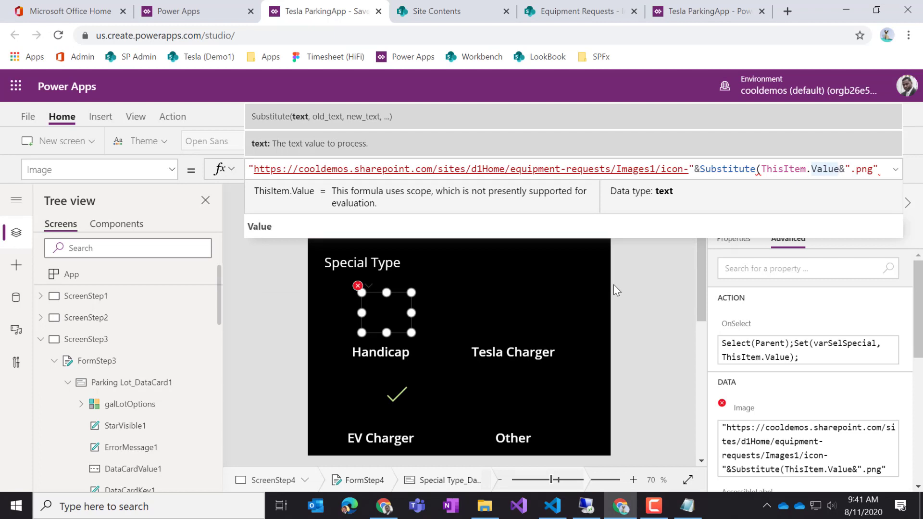
pyautogui.write(',')
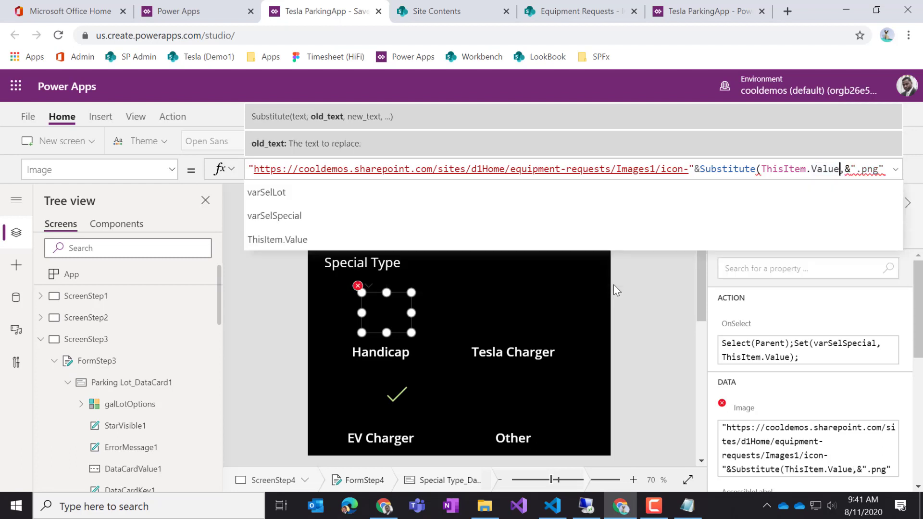
pyautogui.press('Right')
pyautogui.write('""')
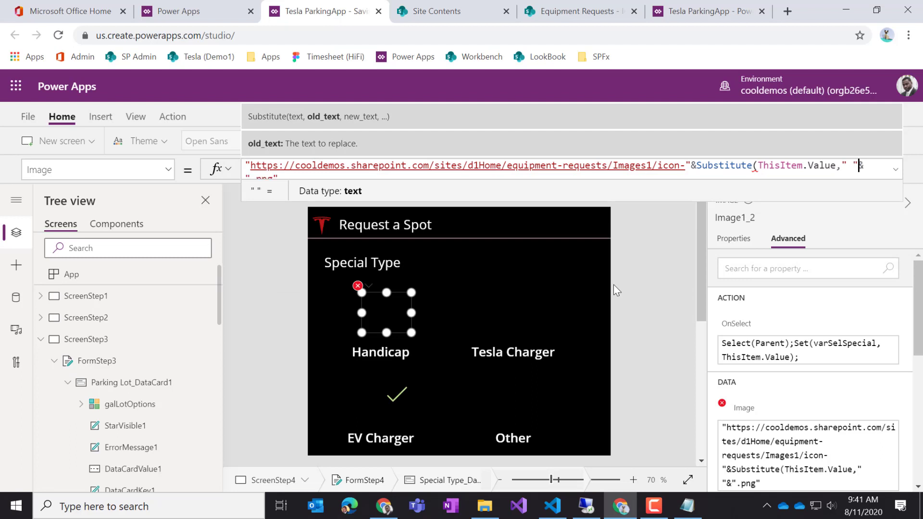
pyautogui.write(' ,"')
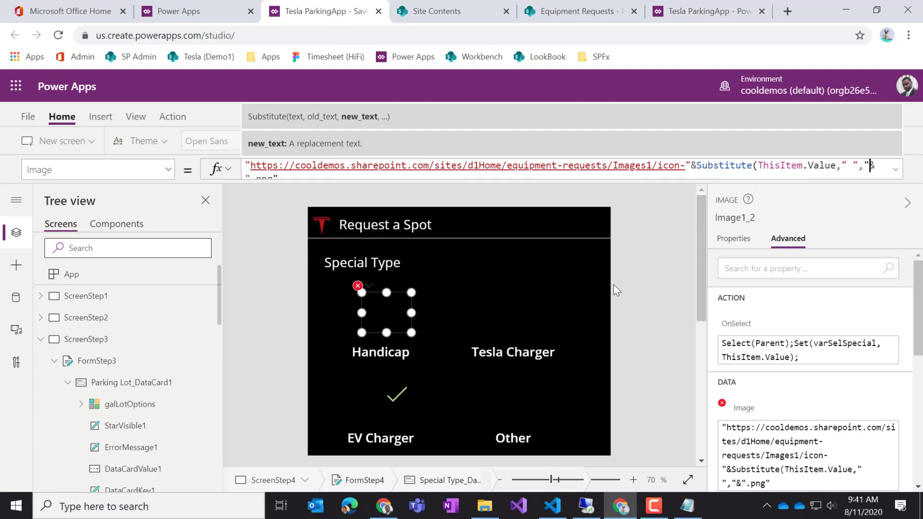
pyautogui.write('-"')
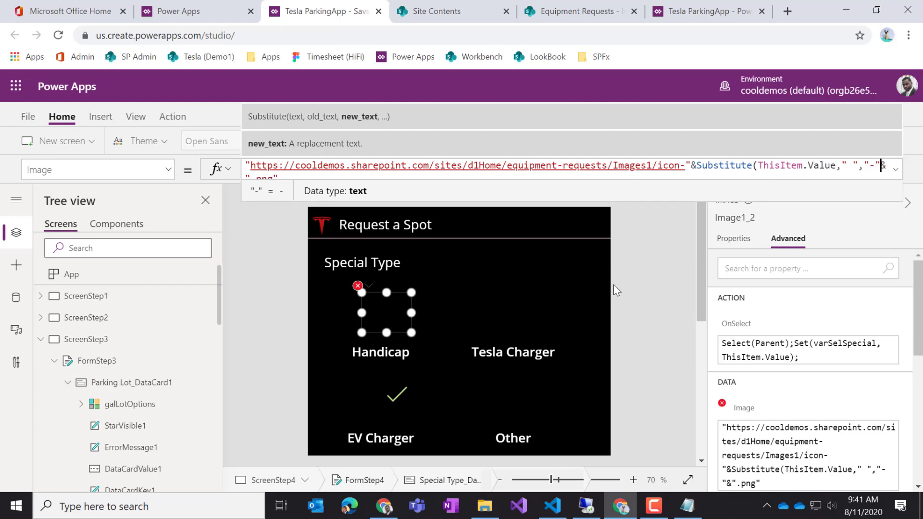
pyautogui.write(')')
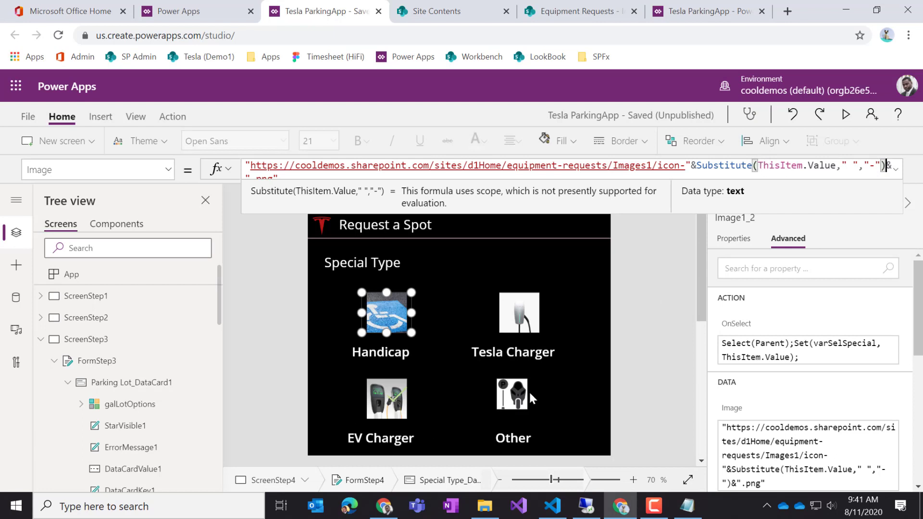
# - Examine Image1_2's place in the screen hierarchy and compare the formulas behind its Width and Height properties
pyautogui.click(733, 239)
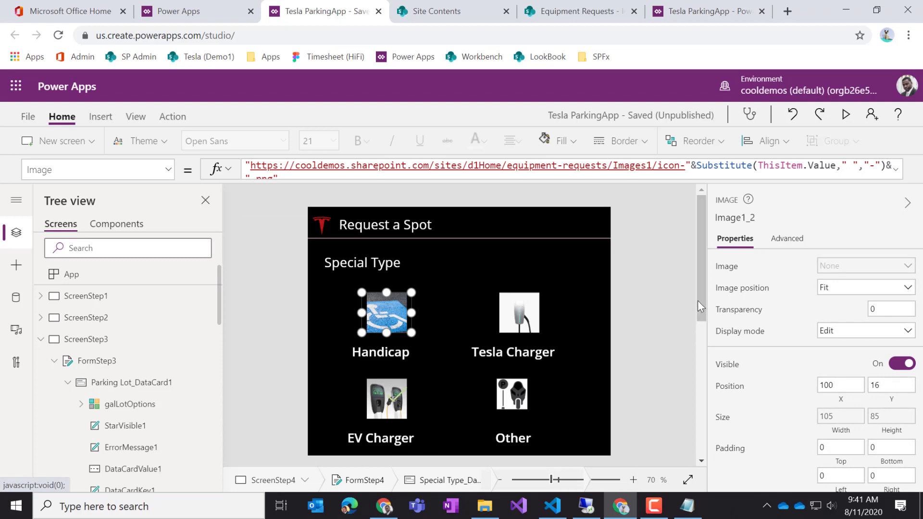
pyautogui.moveTo(698, 300)
pyautogui.mouseDown()
pyautogui.moveTo(693, 327)
pyautogui.moveTo(701, 311)
pyautogui.mouseUp()
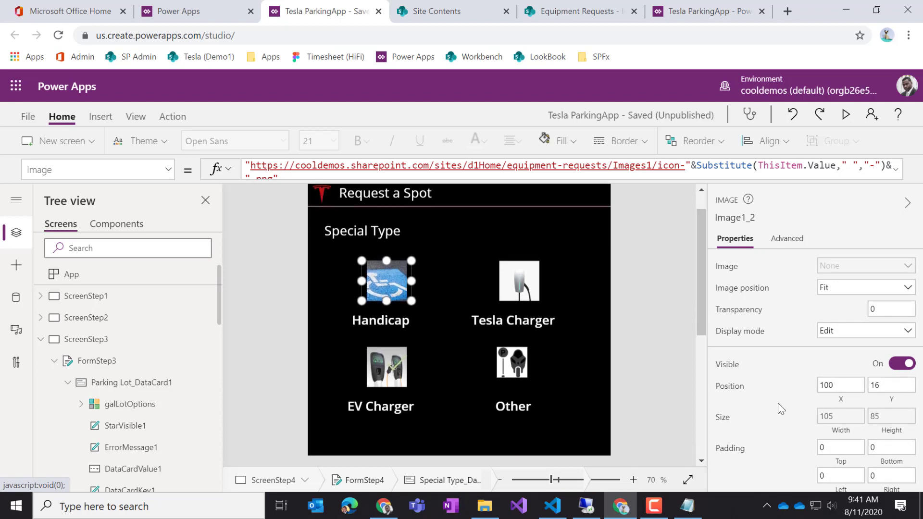
pyautogui.scroll(-2, 781, 397)
pyautogui.scroll(2, 787, 390)
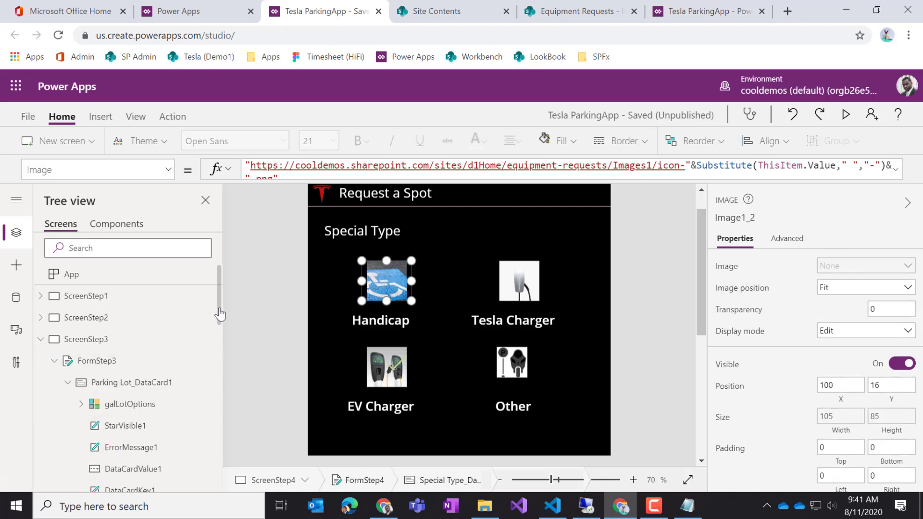
pyautogui.moveTo(220, 313); pyautogui.dragTo(181, 423)
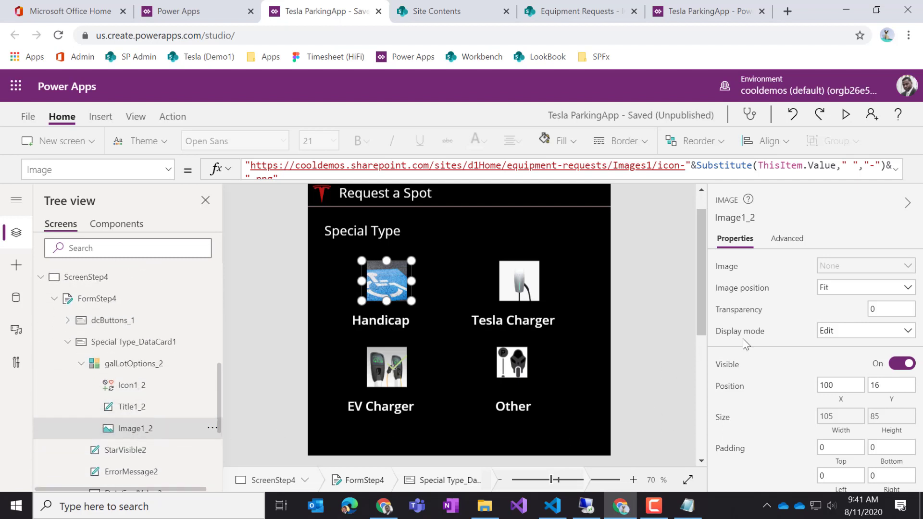
pyautogui.scroll(-3, 744, 345)
pyautogui.scroll(2, 783, 362)
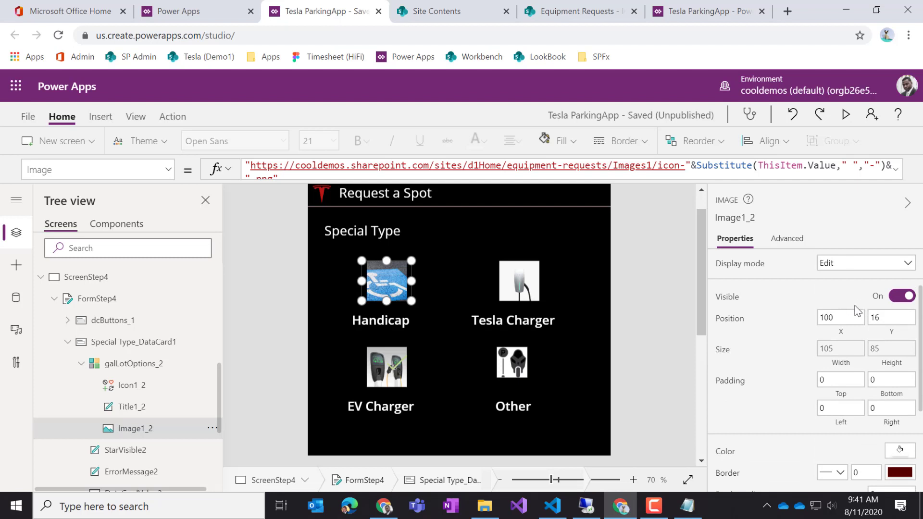
pyautogui.click(842, 352)
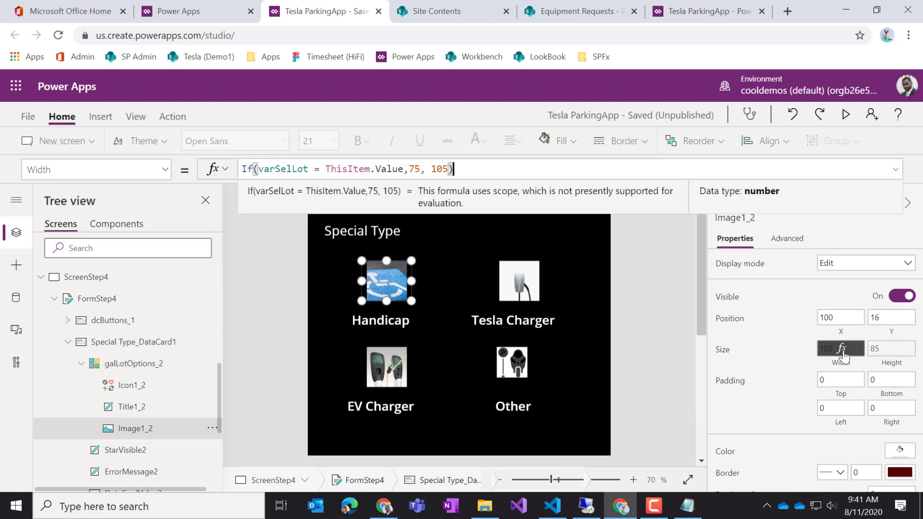
pyautogui.click(892, 350)
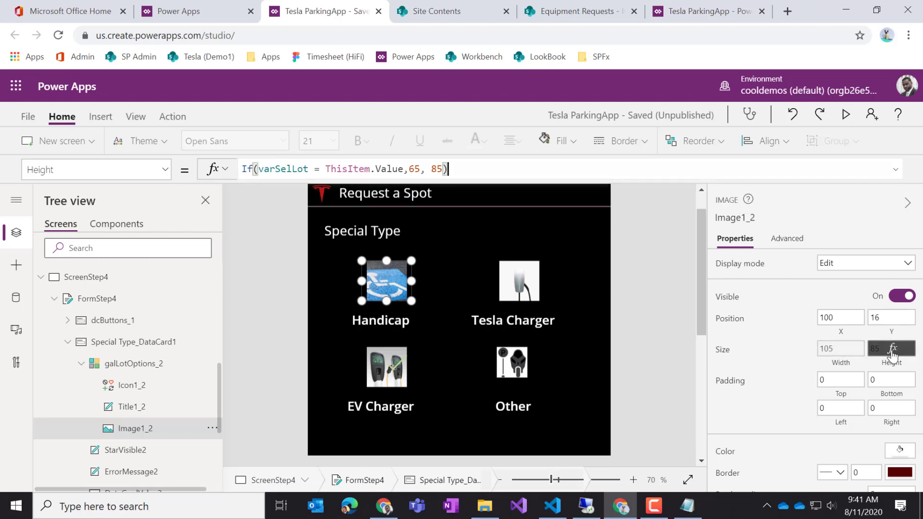
pyautogui.click(842, 351)
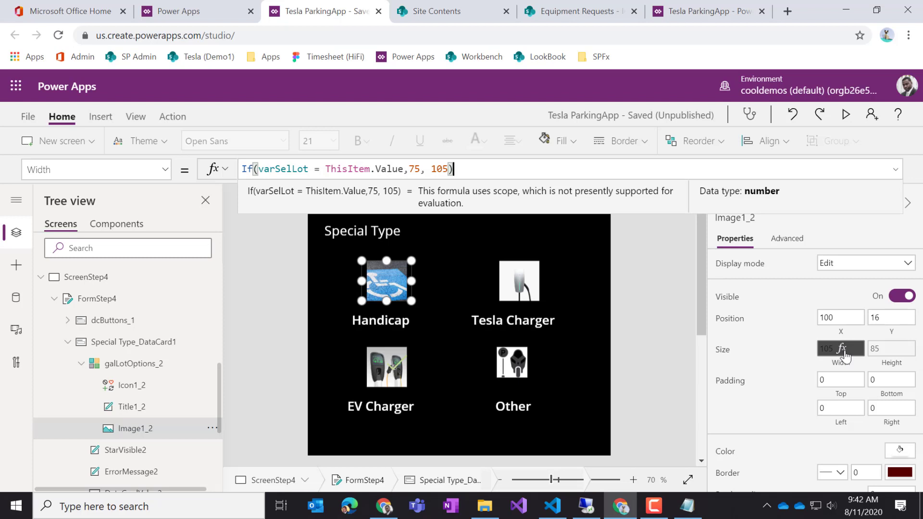
pyautogui.click(891, 350)
pyautogui.click(856, 354)
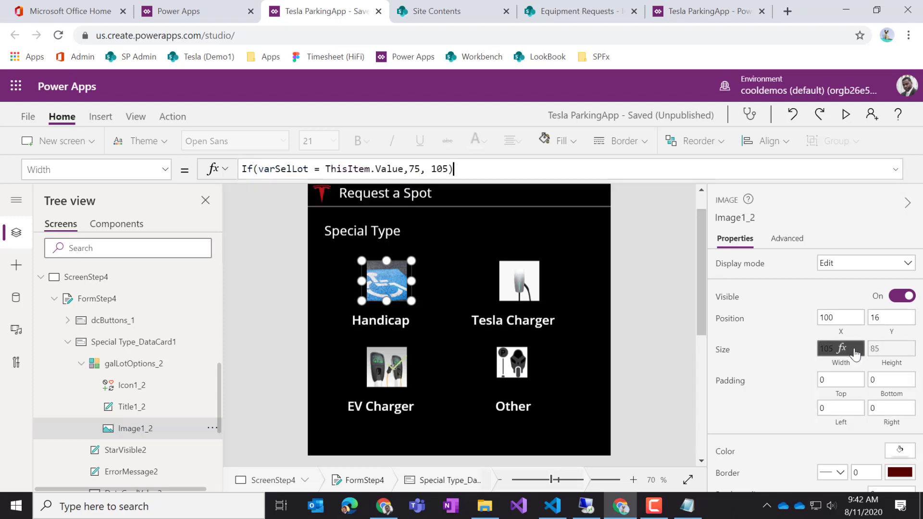
# - Replace varSelLot with varSelSpecial in Image1_2's Height formula, keeping the comparison with ThisItem.Value
pyautogui.click(892, 351)
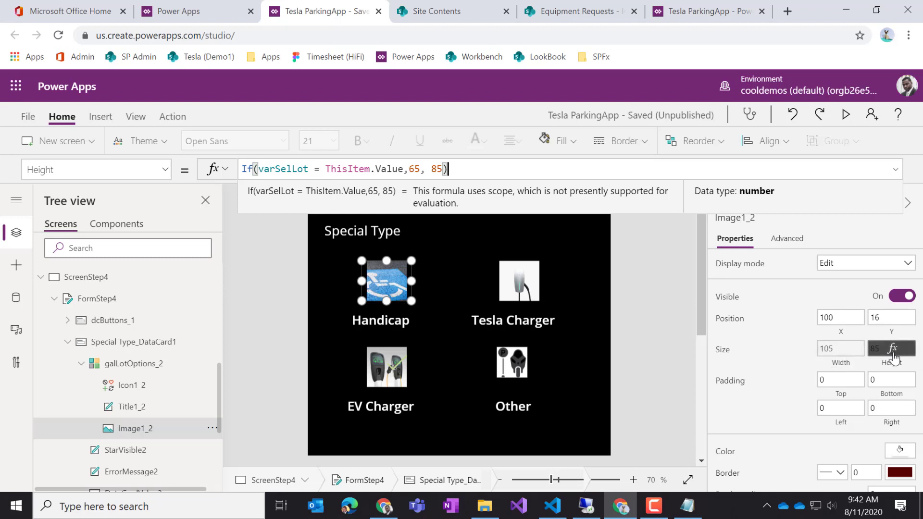
pyautogui.click(309, 169)
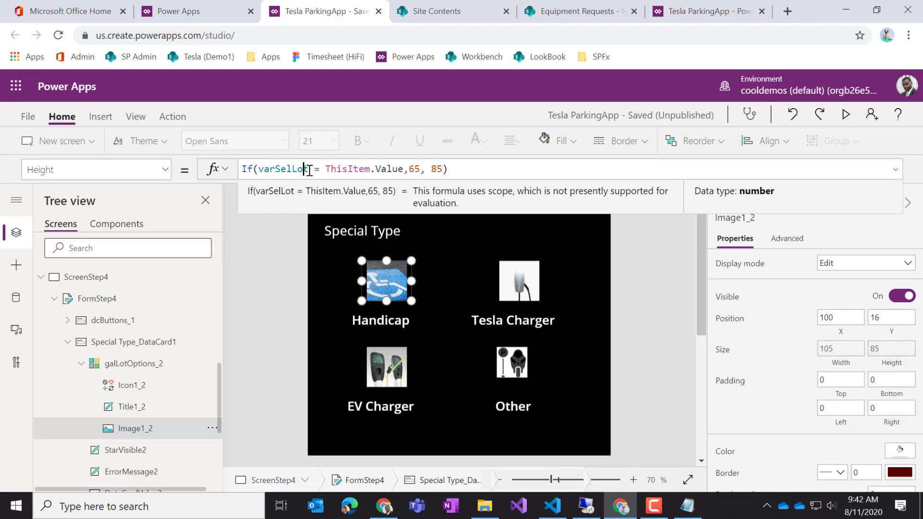
pyautogui.press('BackSpace')
pyautogui.press('BackSpace')
pyautogui.press('BackSpace')
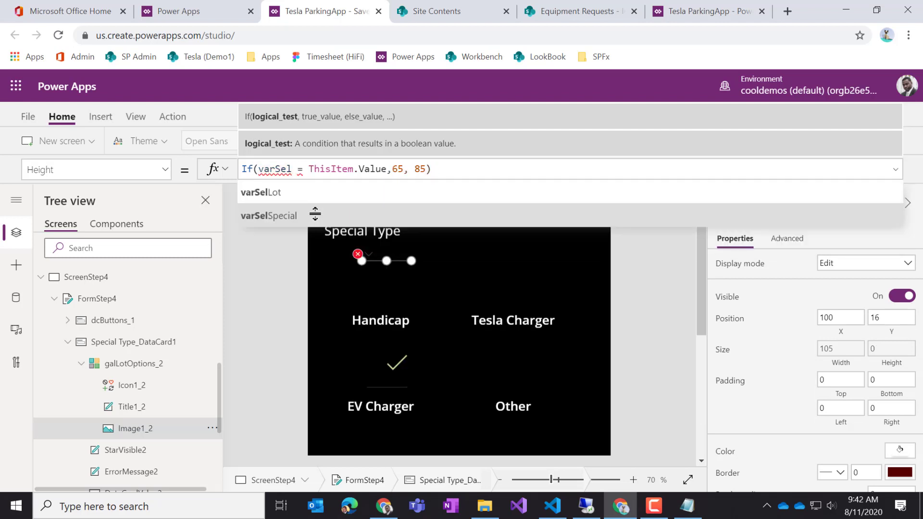
pyautogui.click(315, 214)
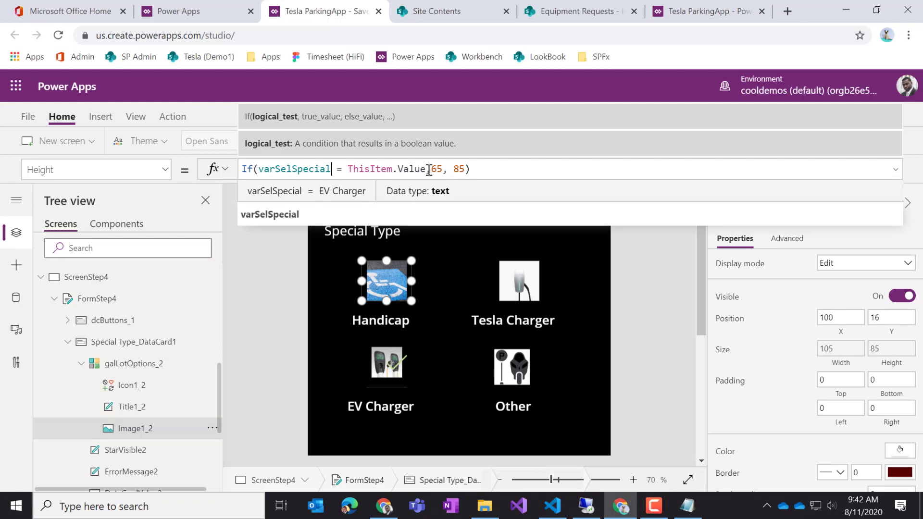
# - Set the value for unselected options in Image1_2's Height formula to 120
pyautogui.moveTo(426, 169); pyautogui.dragTo(259, 169)
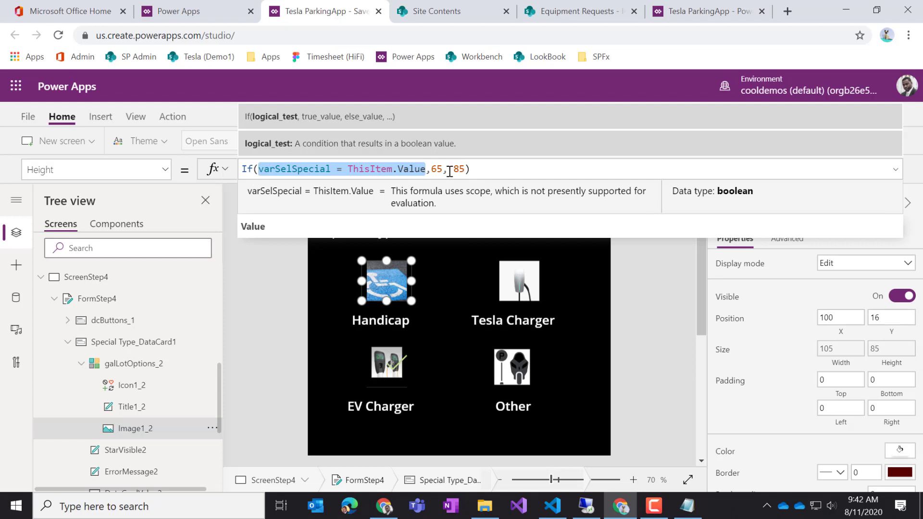
pyautogui.click(449, 169)
pyautogui.click(466, 169)
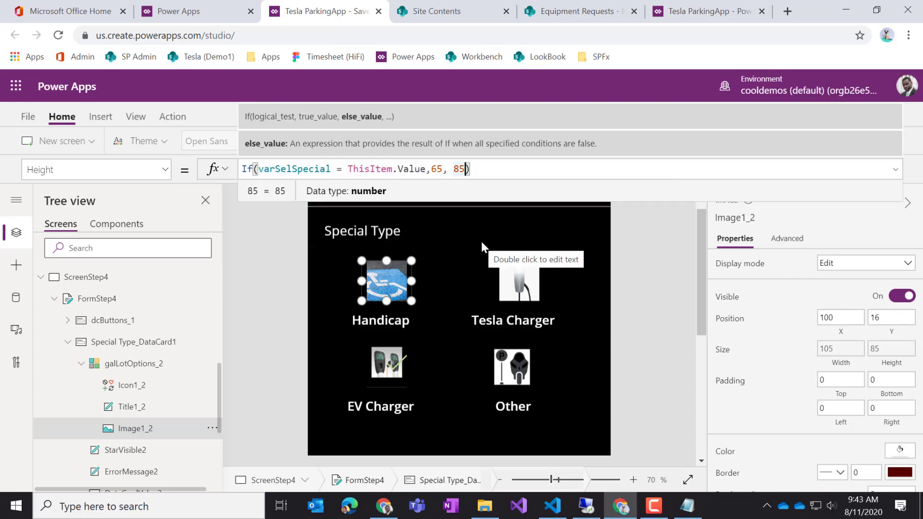
pyautogui.press('BackSpace')
pyautogui.press('BackSpace')
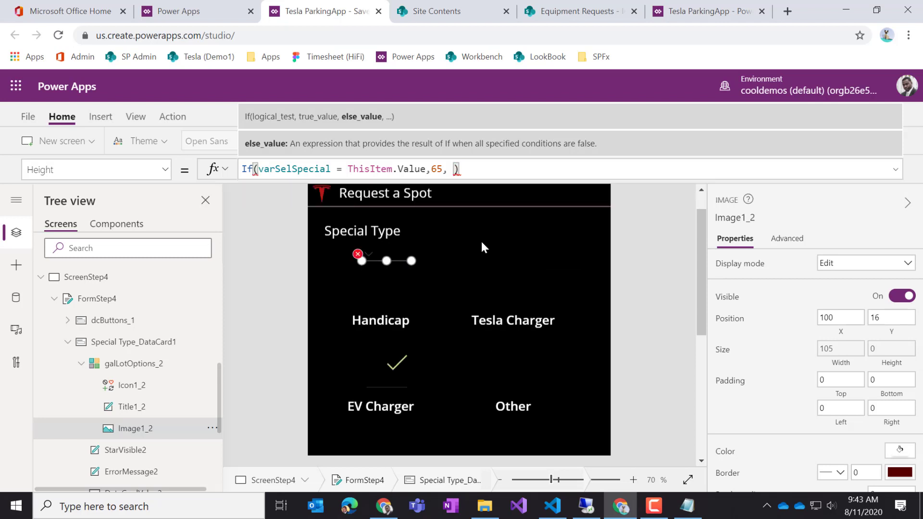
pyautogui.write('120')
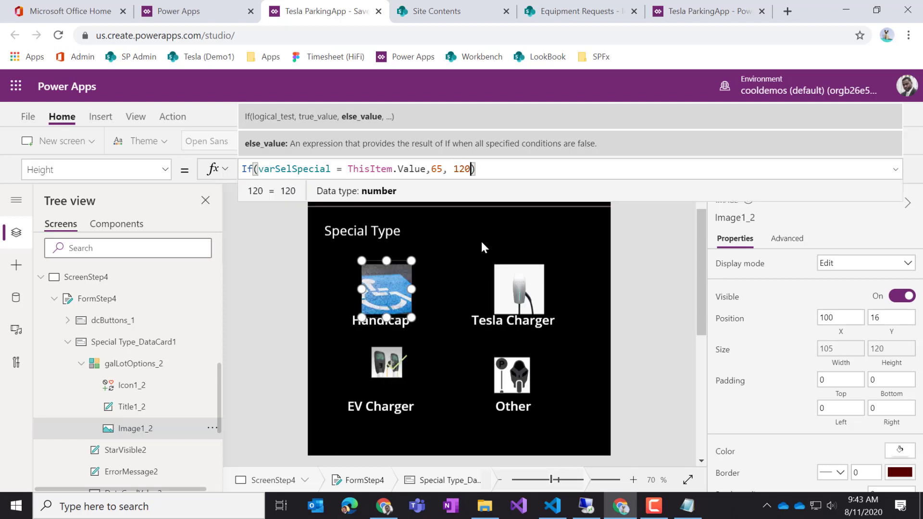
# - Set the value for the selected option in Image1_2's Height formula to 60
pyautogui.press('Left')
pyautogui.press('Left')
pyautogui.press('Left')
pyautogui.press('Left')
pyautogui.press('Left')
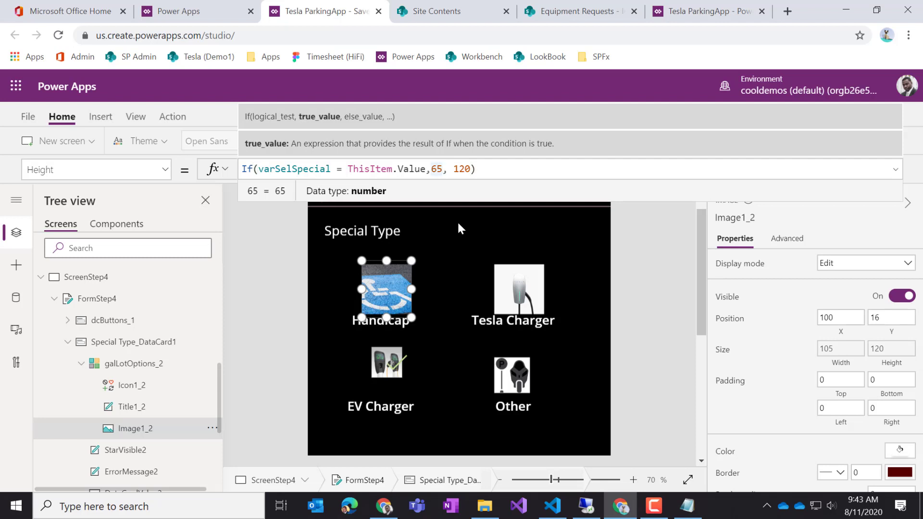
pyautogui.press('BackSpace')
pyautogui.write('0')
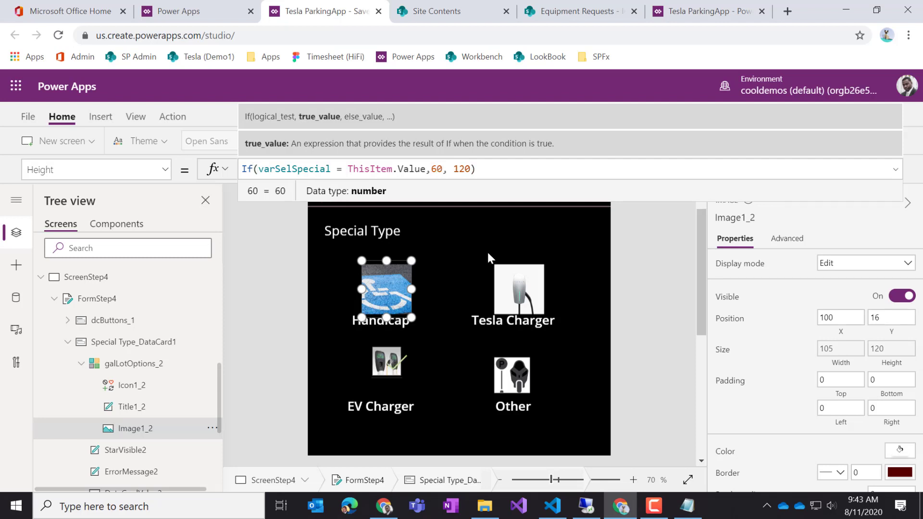
# - In Image1_2's Width formula, set the value used when the comparison is false to 120
pyautogui.click(165, 170)
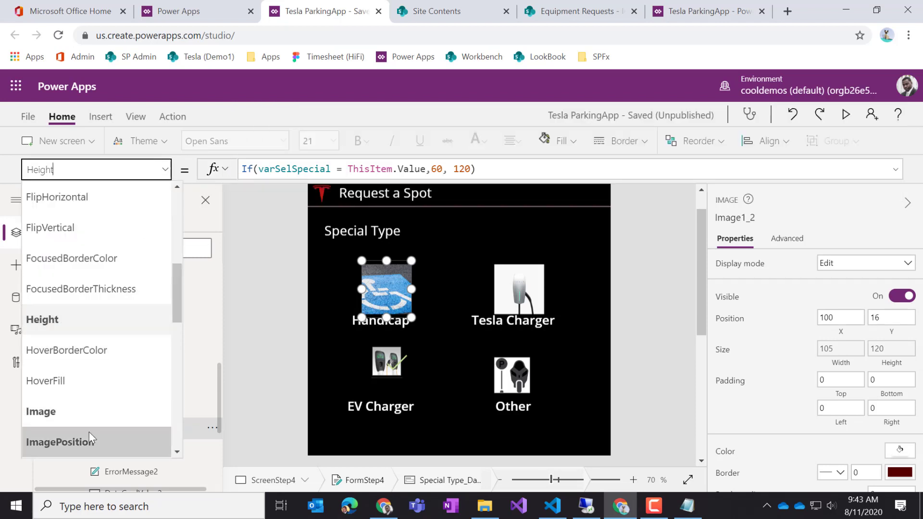
pyautogui.scroll(-10, 97, 375)
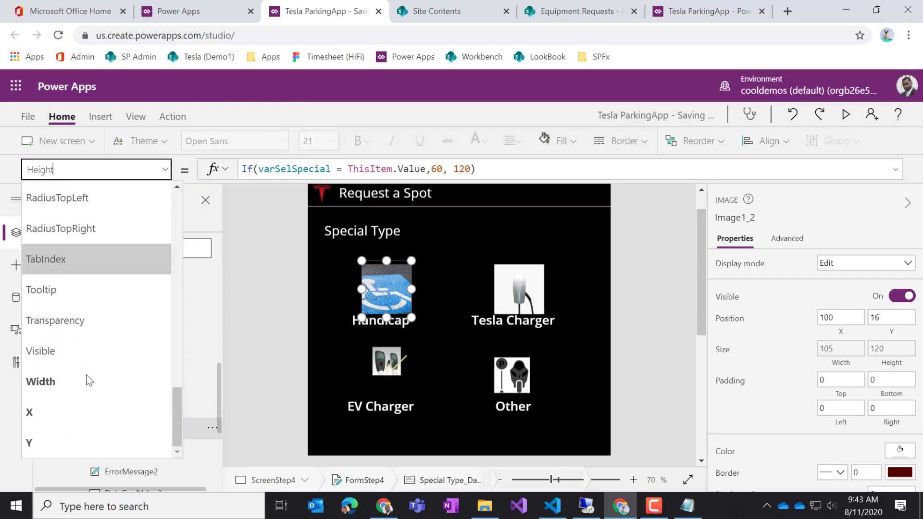
pyautogui.click(68, 380)
pyautogui.click(450, 169)
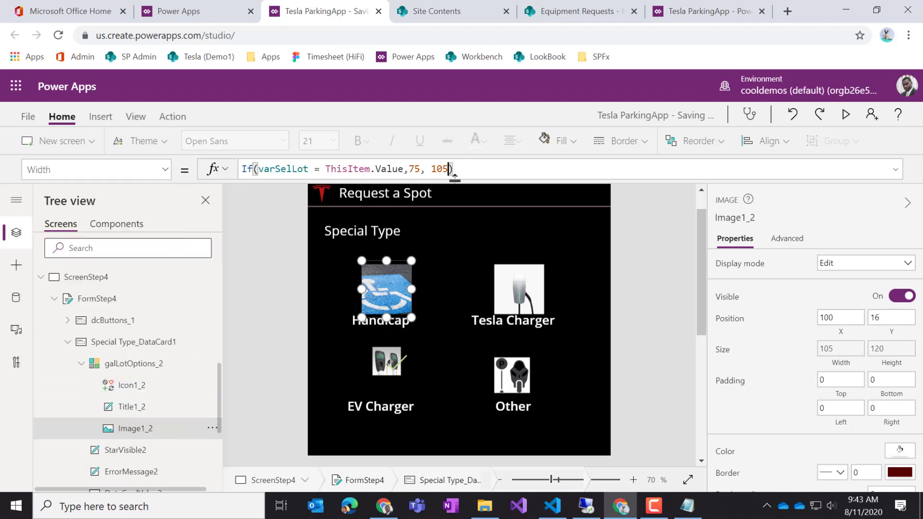
pyautogui.press('BackSpace')
pyautogui.press('BackSpace')
pyautogui.press('BackSpace')
pyautogui.write('12')
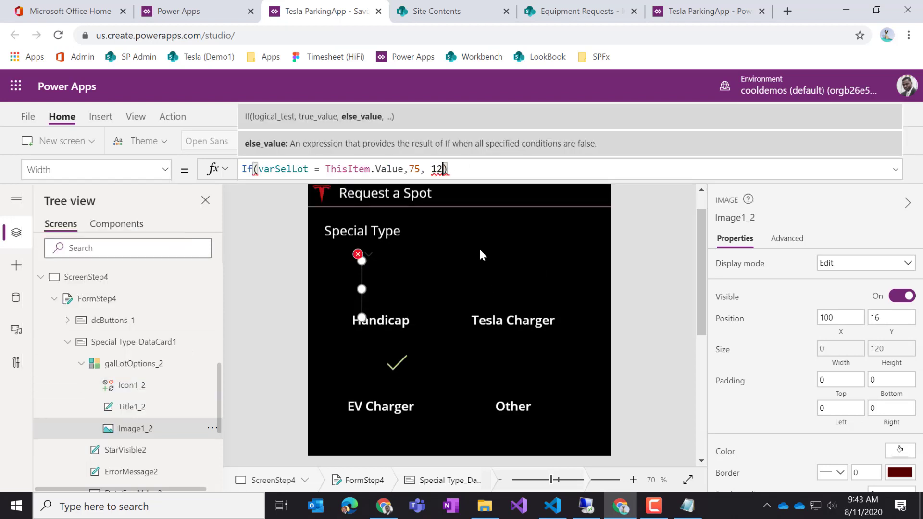
pyautogui.write('0')
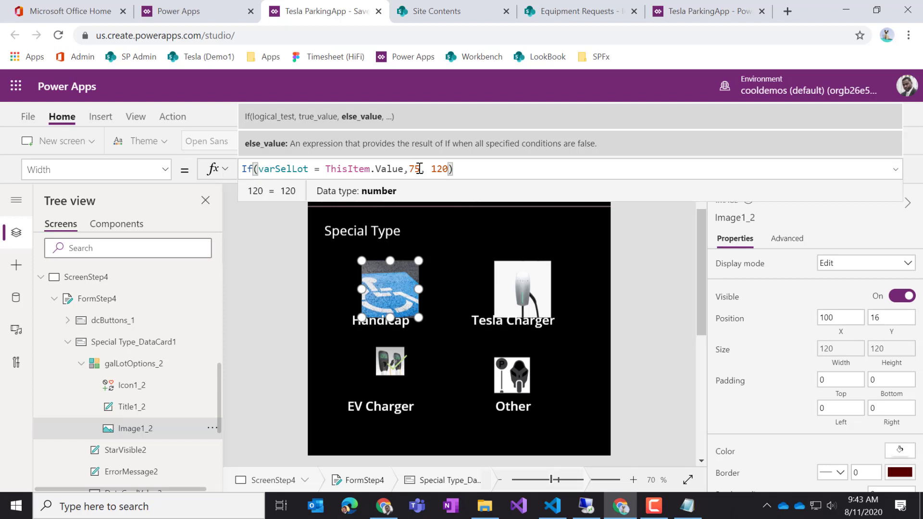
# - In Image1_2's Width formula, set the value used when the comparison is true to 60
pyautogui.click(420, 168)
pyautogui.press('BackSpace')
pyautogui.press('BackSpace')
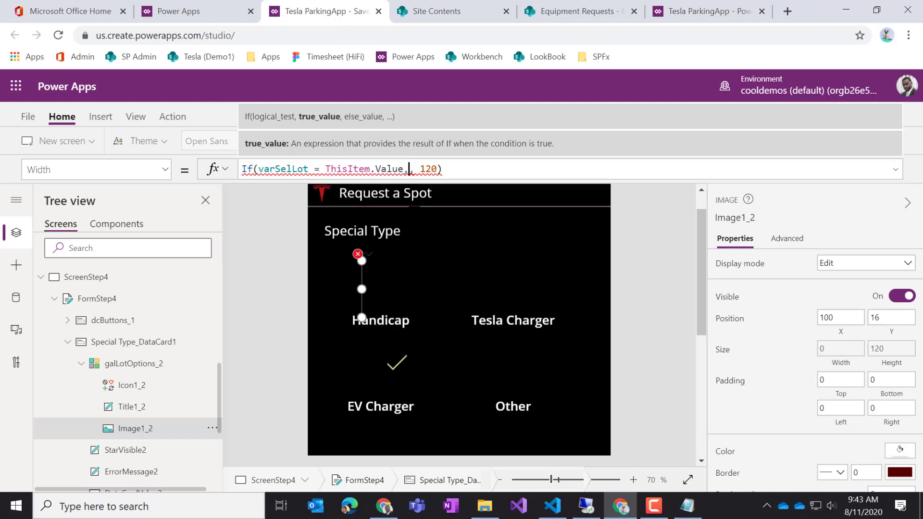
pyautogui.write('60')
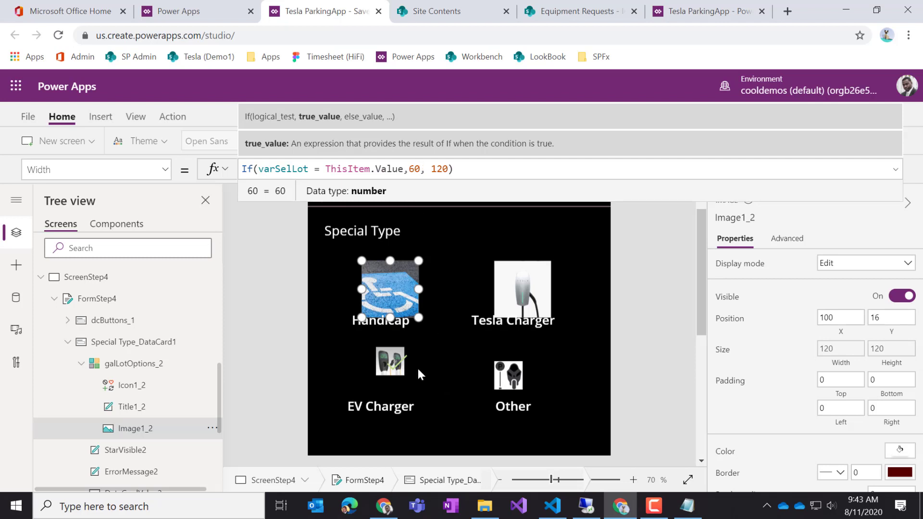
# - Choose the Handicap option in the Special Type gallery to test the new image sizes
pyautogui.click(401, 367)
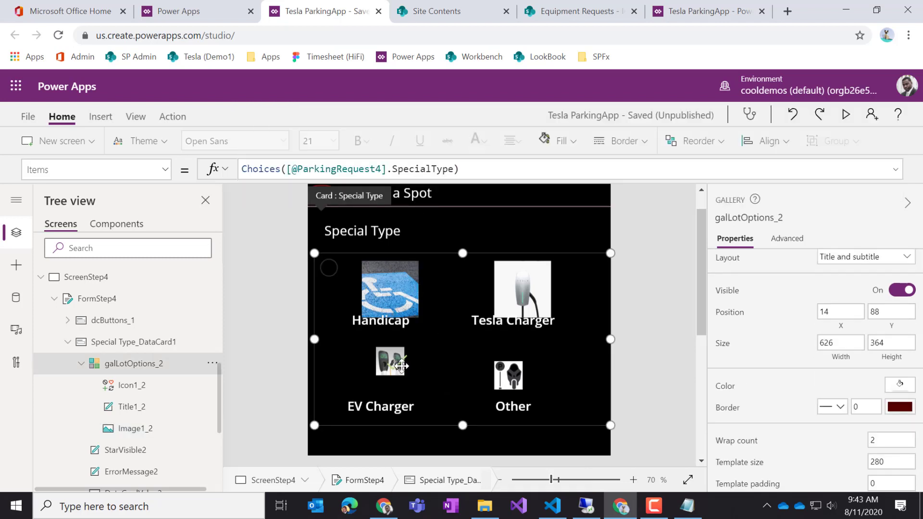
pyautogui.click(401, 300)
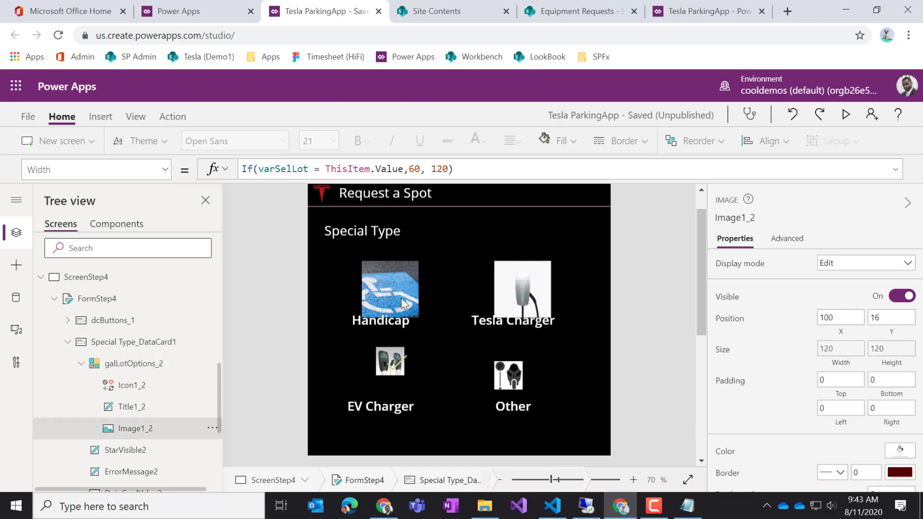
pyautogui.keyDown('alt'); pyautogui.click(400, 302); pyautogui.keyUp('alt')
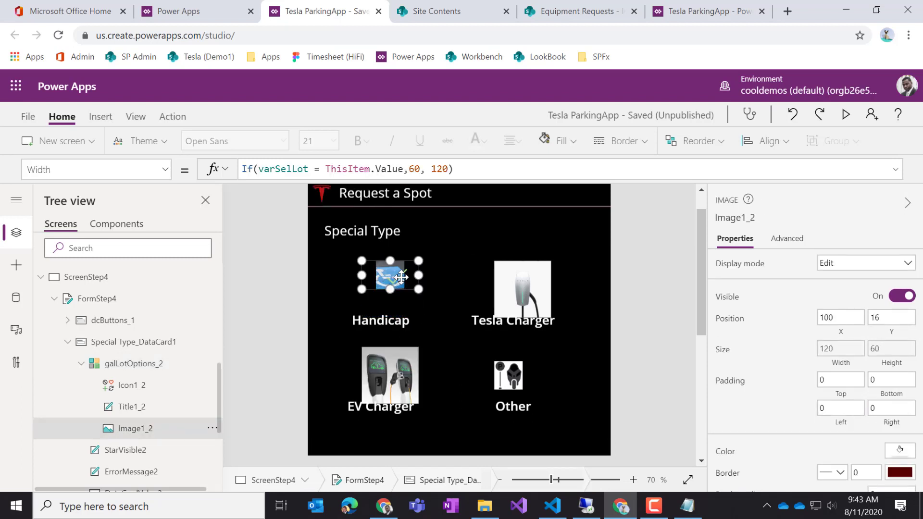
# - Move the check mark Icon1_2 in the gallery template to X 175 and Y 0
pyautogui.click(149, 390)
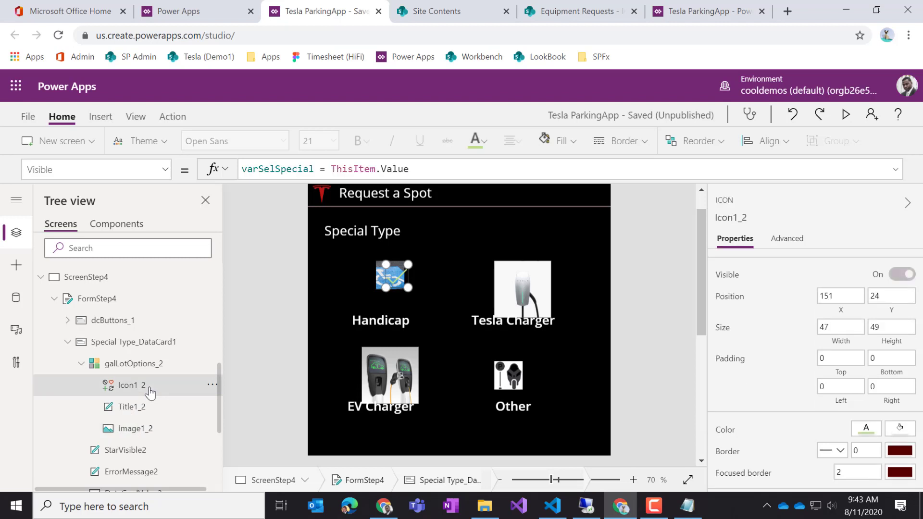
pyautogui.click(151, 393)
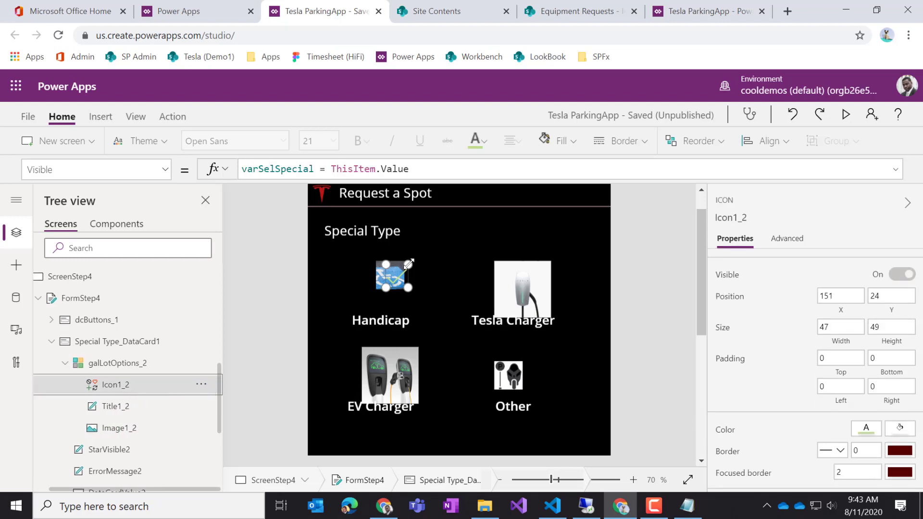
pyautogui.press('Right')
pyautogui.press('Right')
pyautogui.press('Right')
pyautogui.press('Right')
pyautogui.press('Right')
pyautogui.press('Right')
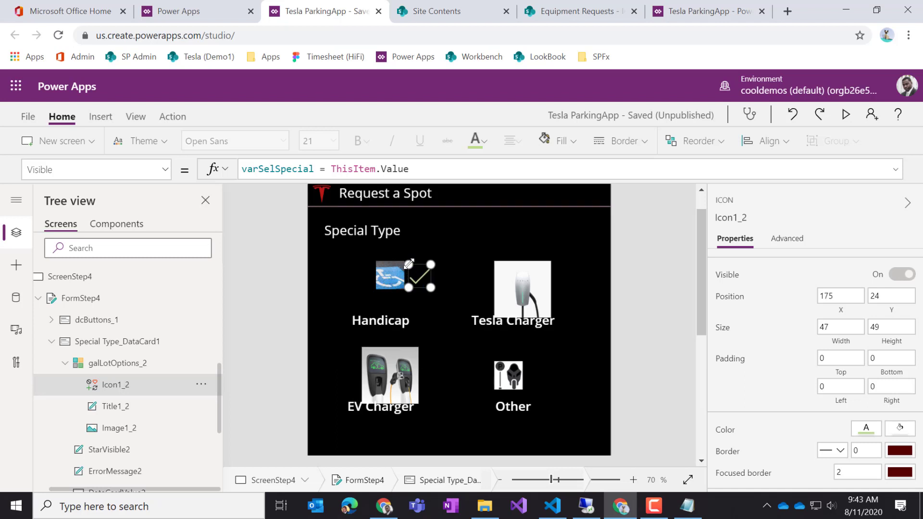
pyautogui.press('Up')
pyautogui.press('Up')
pyautogui.press('Up')
pyautogui.press('Up')
pyautogui.press('Up')
pyautogui.press('Up')
pyautogui.press('Left')
pyautogui.press('Left')
pyautogui.press('Left')
pyautogui.press('Left')
pyautogui.press('Left')
pyautogui.press('Left')
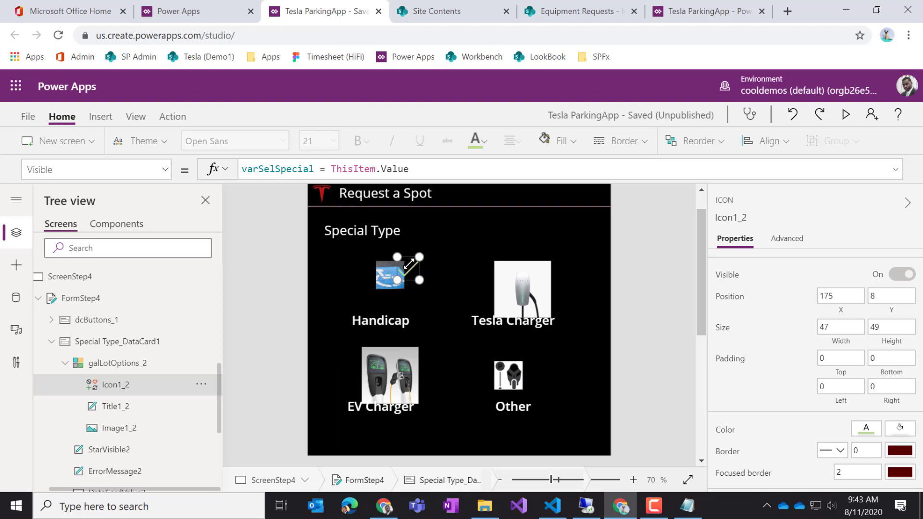
pyautogui.press('Right')
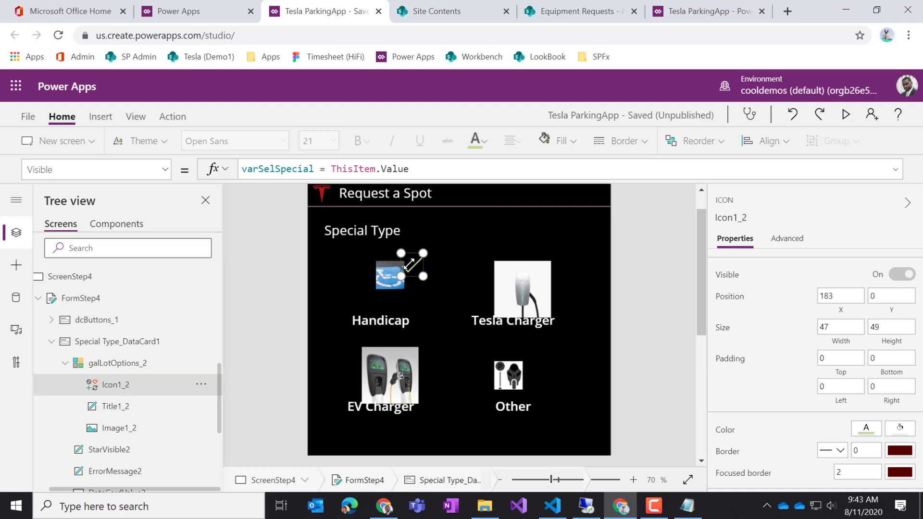
pyautogui.press('Left')
pyautogui.press('Left')
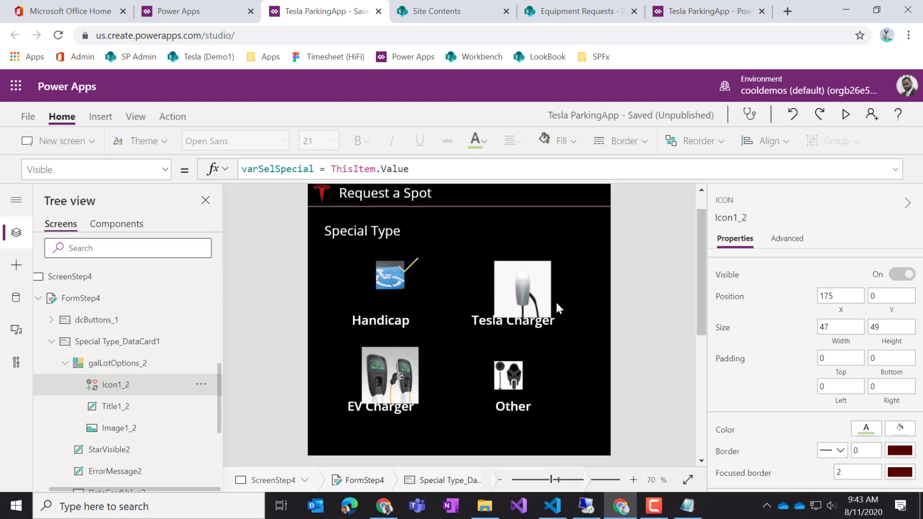
# - Test the check mark position and image resizing by choosing each Special Type option in turn
pyautogui.keyDown('alt'); pyautogui.click(536, 304); pyautogui.keyUp('alt')
pyautogui.keyDown('alt'); pyautogui.click(516, 381); pyautogui.keyUp('alt')
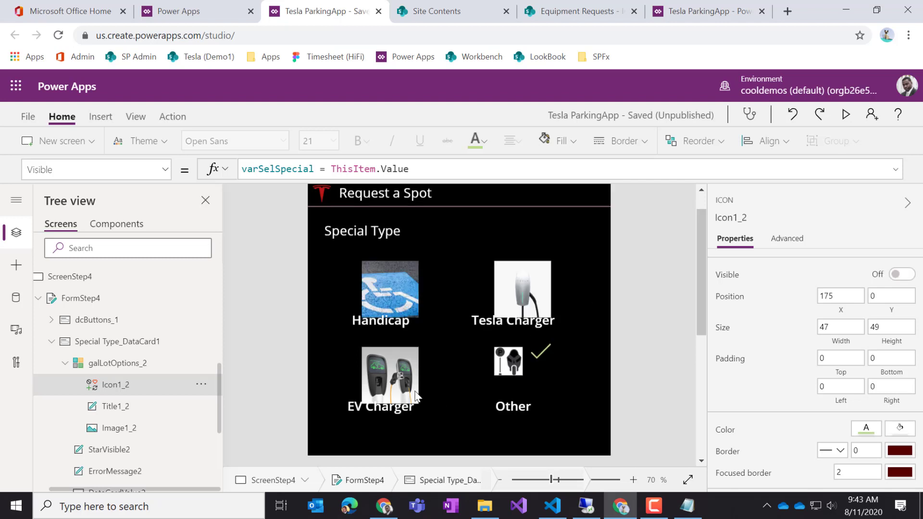
pyautogui.keyDown('alt'); pyautogui.click(405, 356); pyautogui.keyUp('alt')
pyautogui.keyDown('alt'); pyautogui.click(405, 311); pyautogui.keyUp('alt')
pyautogui.keyDown('alt'); pyautogui.click(532, 310); pyautogui.keyUp('alt')
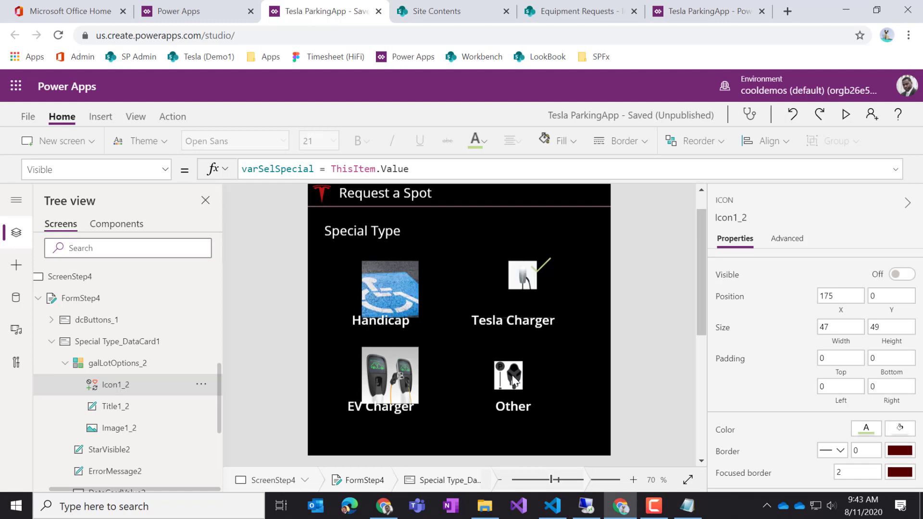
pyautogui.keyDown('alt'); pyautogui.click(513, 378); pyautogui.keyUp('alt')
pyautogui.keyDown('alt'); pyautogui.click(386, 389); pyautogui.keyUp('alt')
pyautogui.keyDown('alt'); pyautogui.click(400, 299); pyautogui.keyUp('alt')
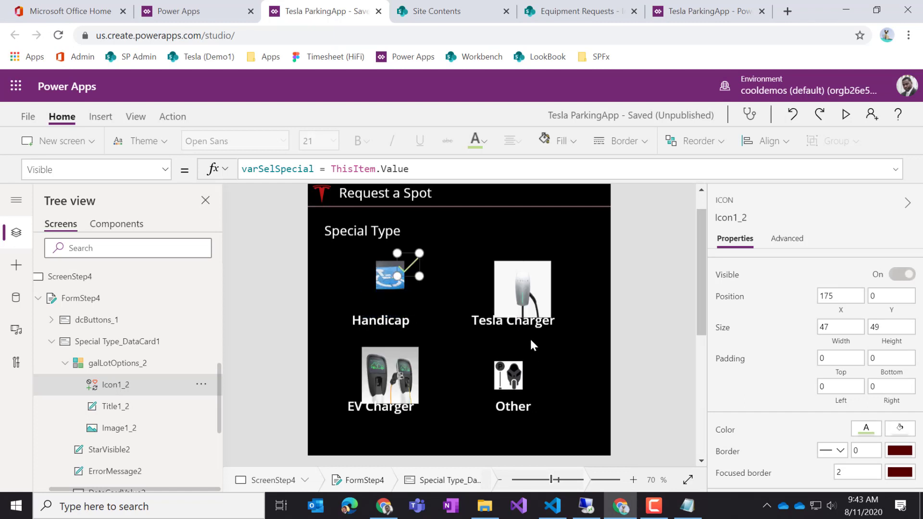
pyautogui.keyDown('alt'); pyautogui.click(535, 310); pyautogui.keyUp('alt')
pyautogui.keyDown('alt'); pyautogui.click(523, 362); pyautogui.keyUp('alt')
pyautogui.keyDown('alt'); pyautogui.click(414, 382); pyautogui.keyUp('alt')
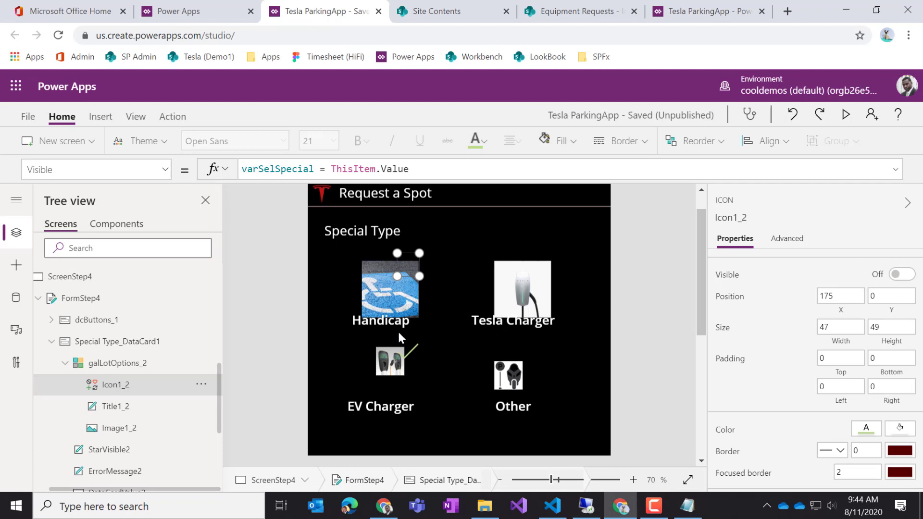
# - Set the border radius of the gallery image Image1_2 to 120
pyautogui.click(397, 302)
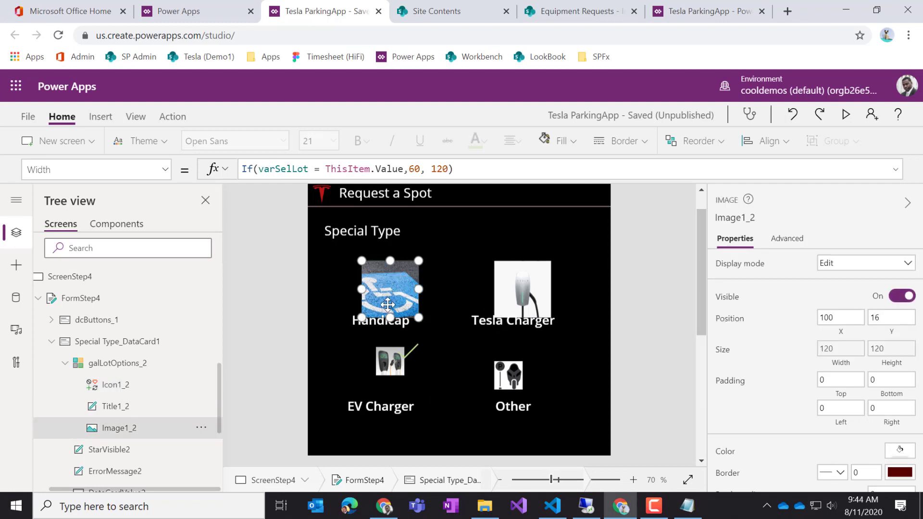
pyautogui.scroll(-3, 775, 412)
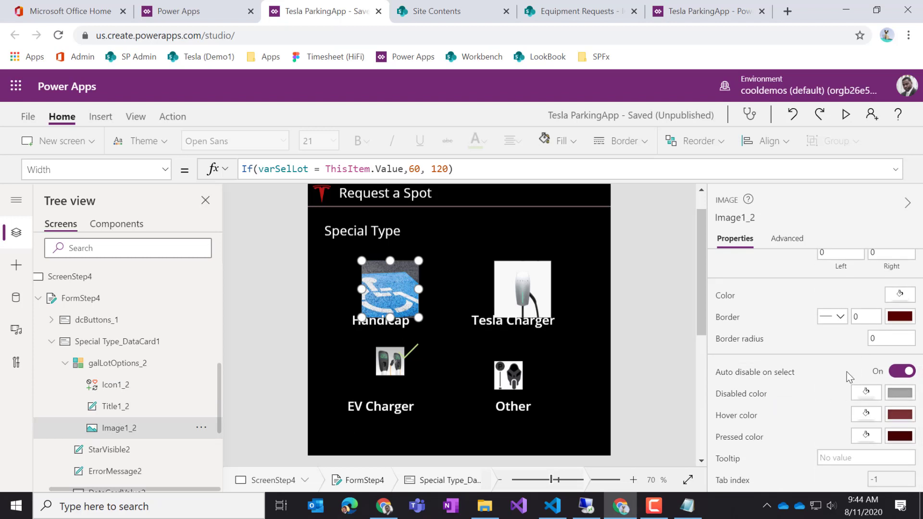
pyautogui.click(888, 342)
pyautogui.write('120')
pyautogui.click(830, 353)
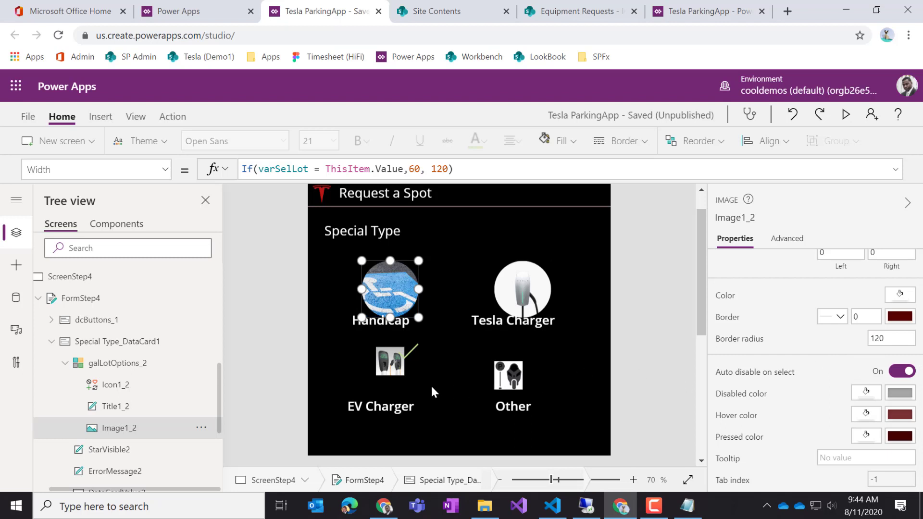
# - Cycle through the Special Type options to check how the rounded images look when selected and unselected
pyautogui.press('alt')
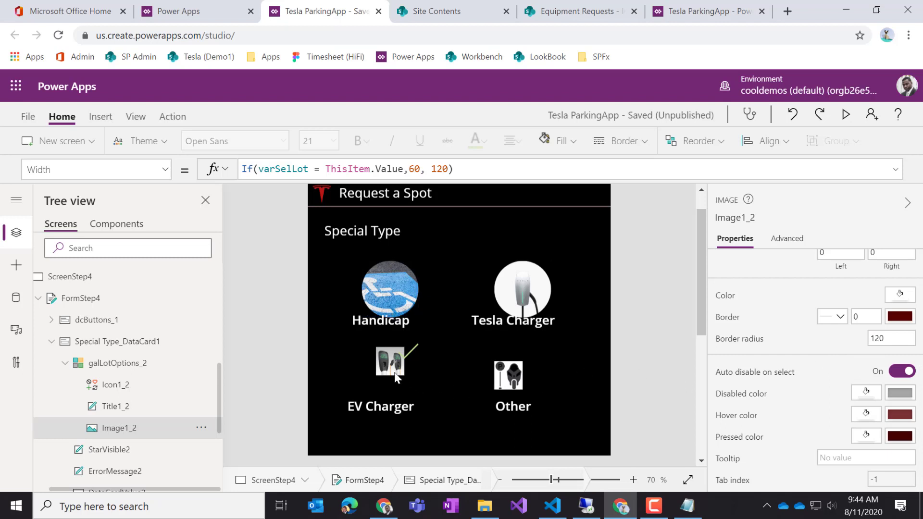
pyautogui.keyDown('alt'); pyautogui.click(404, 301); pyautogui.keyUp('alt')
pyautogui.keyDown('alt'); pyautogui.click(518, 302); pyautogui.keyUp('alt')
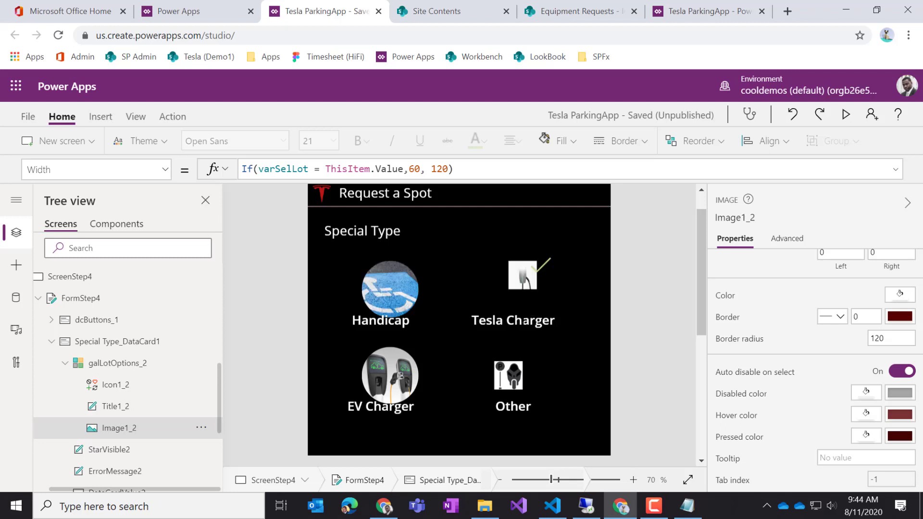
pyautogui.keyDown('alt'); pyautogui.click(514, 374); pyautogui.keyUp('alt')
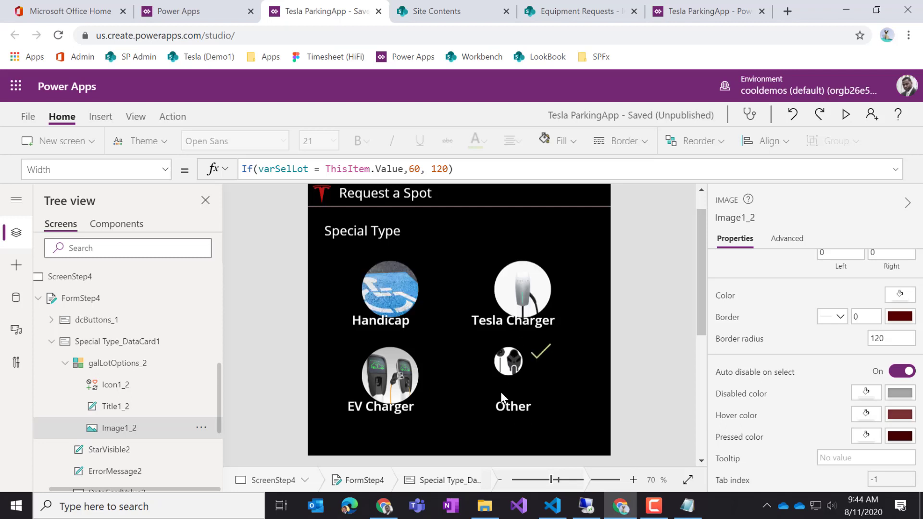
pyautogui.keyDown('alt'); pyautogui.click(521, 287); pyautogui.keyUp('alt')
pyautogui.keyDown('alt'); pyautogui.click(403, 286); pyautogui.keyUp('alt')
pyautogui.keyDown('alt'); pyautogui.click(384, 366); pyautogui.keyUp('alt')
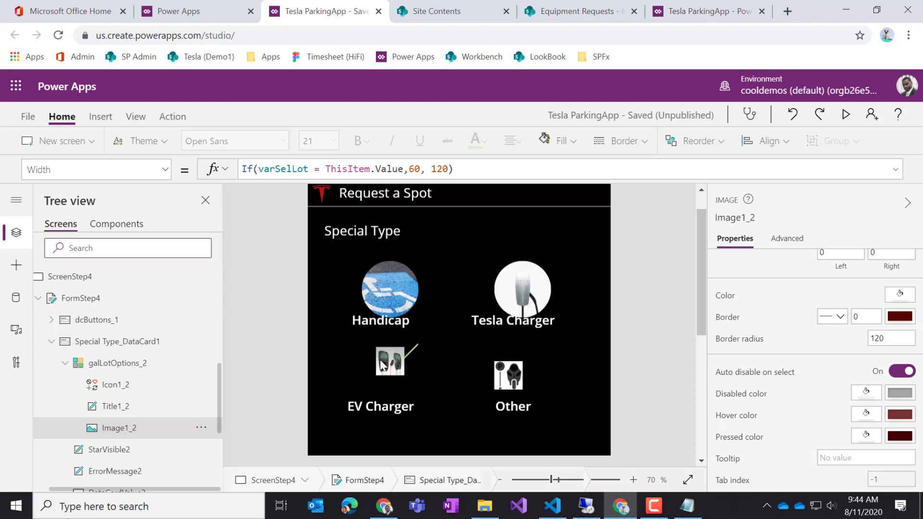
pyautogui.keyDown('alt'); pyautogui.click(503, 381); pyautogui.keyUp('alt')
pyautogui.keyDown('alt'); pyautogui.click(542, 306); pyautogui.keyUp('alt')
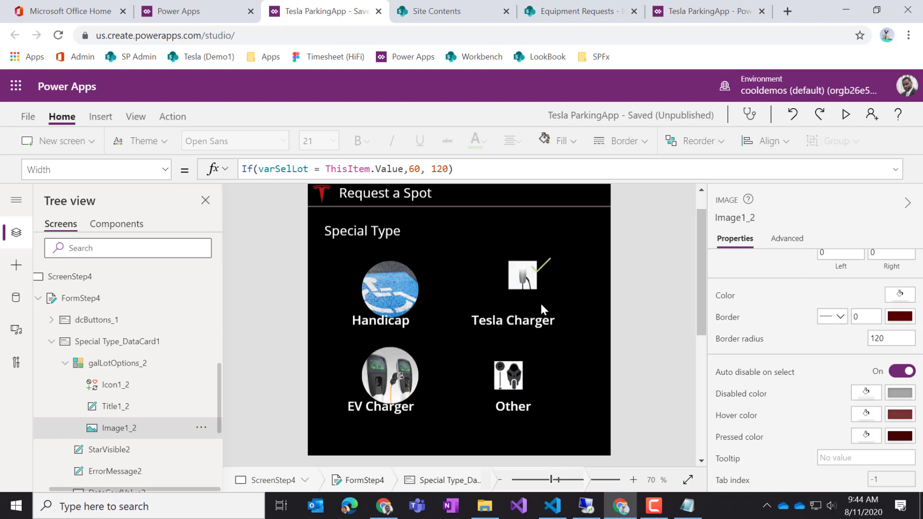
pyautogui.keyDown('alt'); pyautogui.click(405, 305); pyautogui.keyUp('alt')
pyautogui.keyDown('alt'); pyautogui.click(399, 365); pyautogui.keyUp('alt')
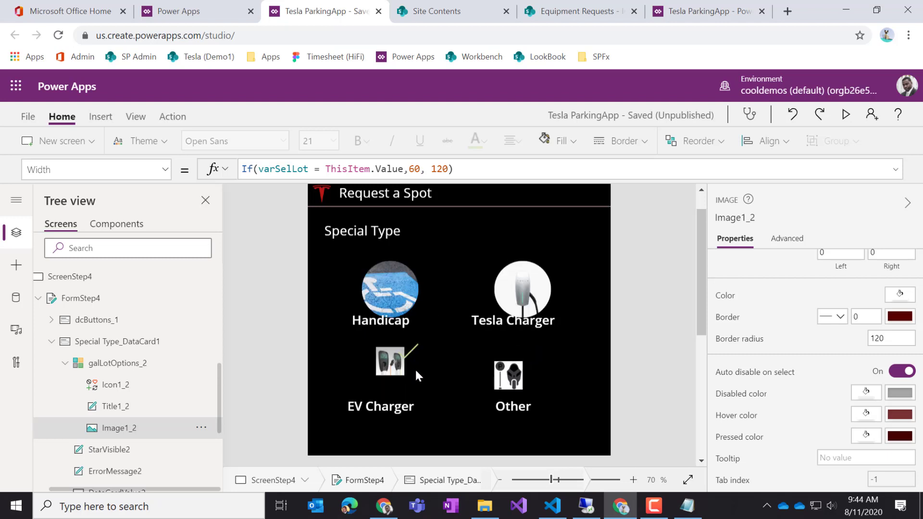
# - Choose the Special Type options in turn again to compare image sizes, label spacing and check mark placement
pyautogui.keyDown('alt'); pyautogui.click(514, 379); pyautogui.keyUp('alt')
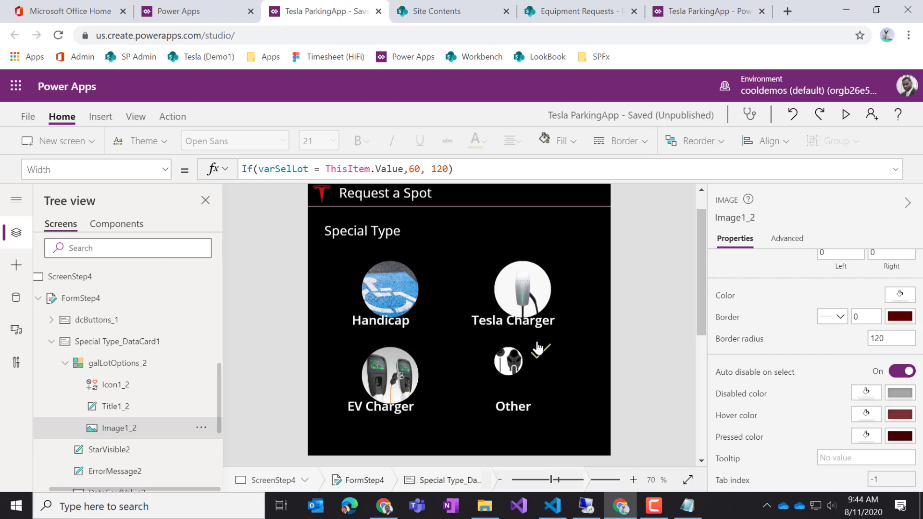
pyautogui.keyDown('alt'); pyautogui.click(530, 309); pyautogui.keyUp('alt')
pyautogui.keyDown('alt'); pyautogui.click(521, 373); pyautogui.keyUp('alt')
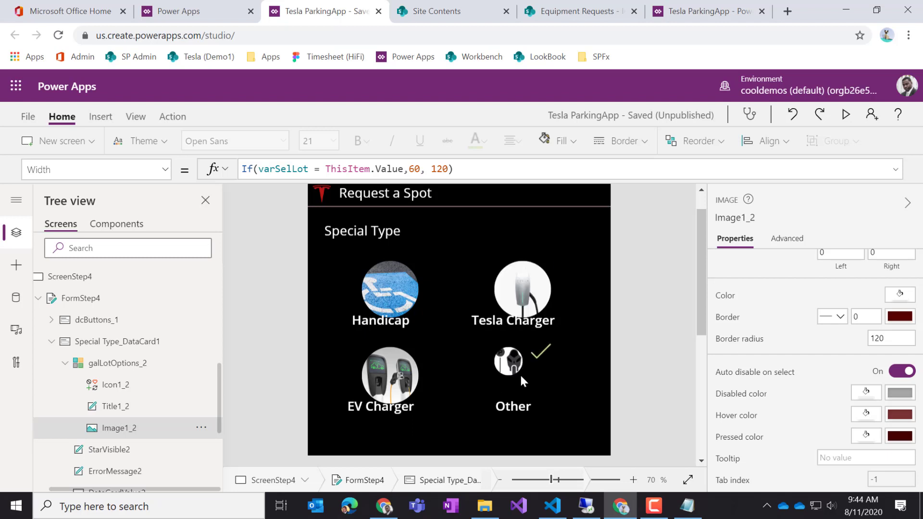
pyautogui.keyDown('alt'); pyautogui.click(390, 380); pyautogui.keyUp('alt')
pyautogui.keyDown('alt'); pyautogui.click(412, 296); pyautogui.keyUp('alt')
pyautogui.keyDown('alt'); pyautogui.click(526, 289); pyautogui.keyUp('alt')
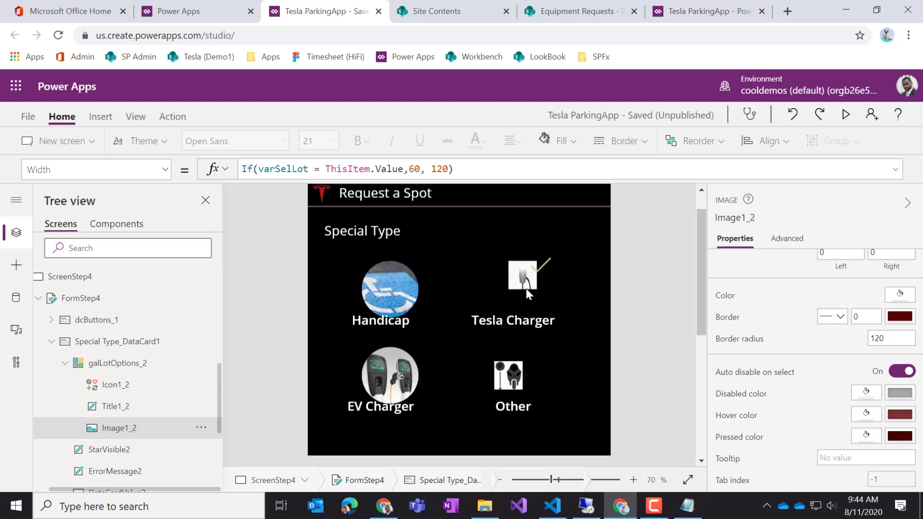
pyautogui.keyDown('alt'); pyautogui.click(511, 385); pyautogui.keyUp('alt')
pyautogui.keyDown('alt'); pyautogui.click(408, 387); pyautogui.keyUp('alt')
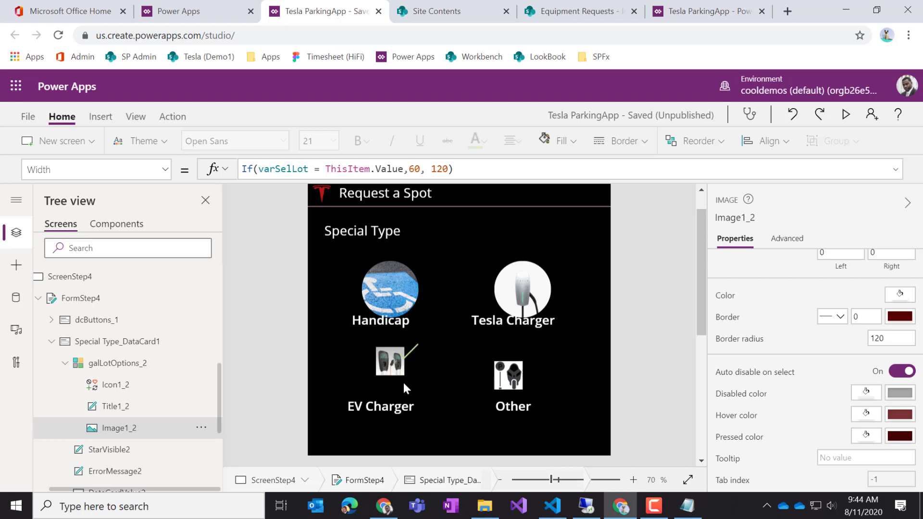
pyautogui.keyDown('alt'); pyautogui.click(416, 290); pyautogui.keyUp('alt')
pyautogui.keyDown('alt'); pyautogui.click(535, 295); pyautogui.keyUp('alt')
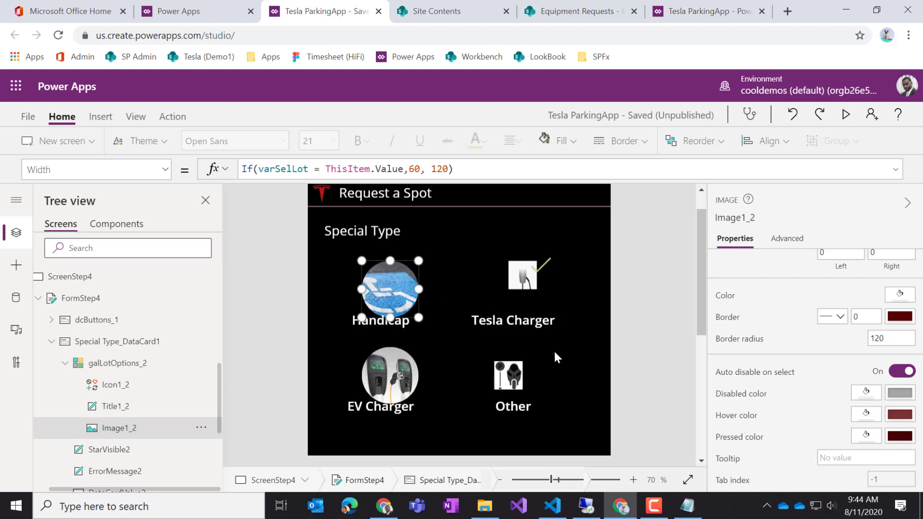
# - Move the gallery label Title1_2 slightly down so it clears the image above it
pyautogui.click(518, 325)
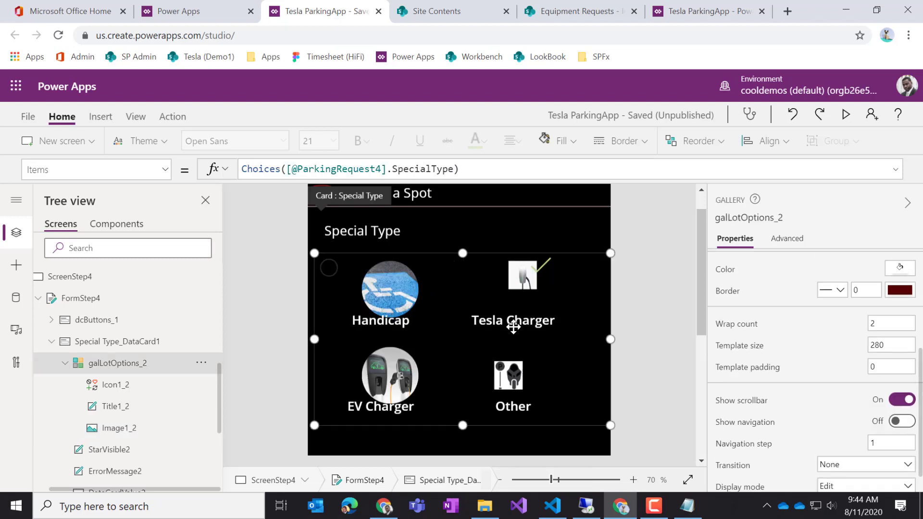
pyautogui.click(383, 323)
pyautogui.moveTo(382, 325); pyautogui.dragTo(383, 330)
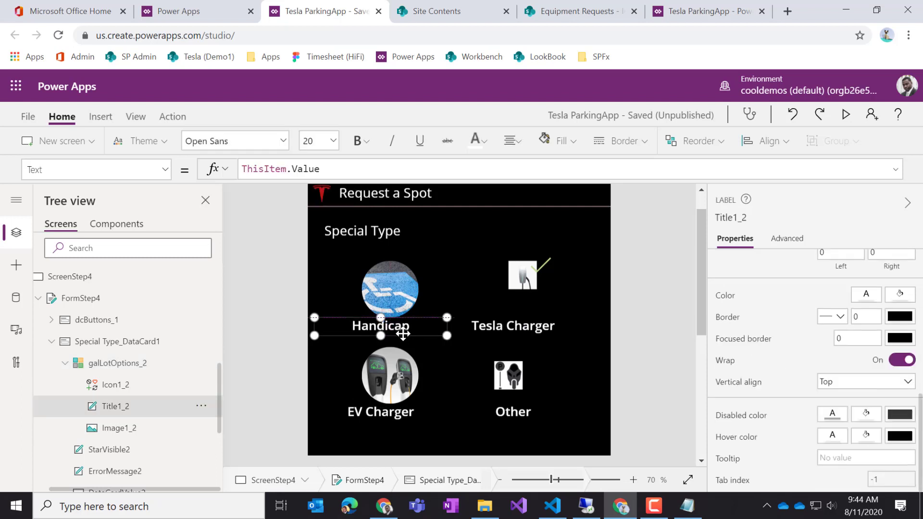
# - Narrow the gallery template to a size of about 241 and align the image Image1_2 to its horizontal center
pyautogui.click(399, 303)
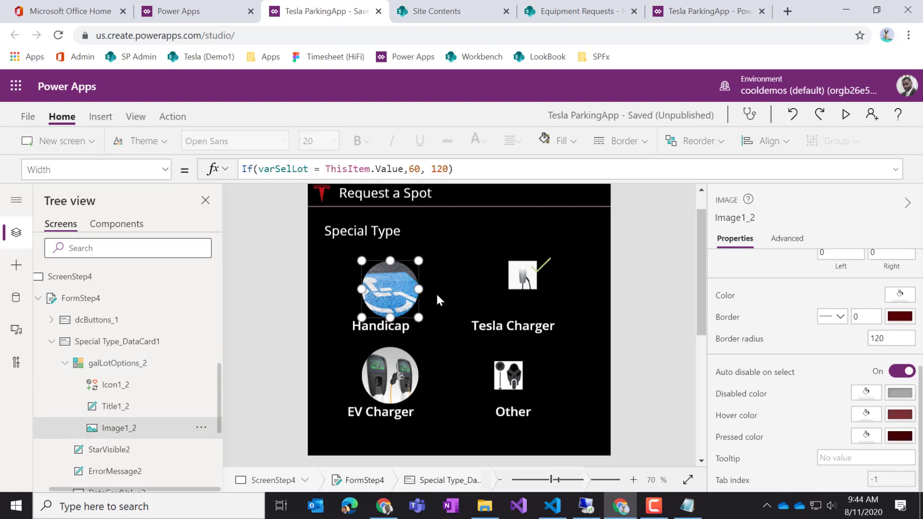
pyautogui.click(434, 293)
pyautogui.moveTo(446, 297); pyautogui.dragTo(428, 297)
pyautogui.click(401, 295)
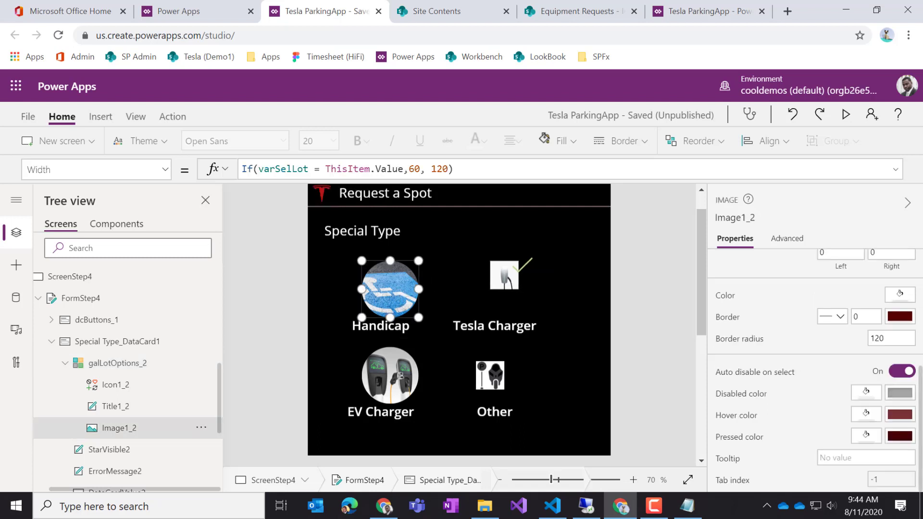
pyautogui.click(755, 152)
pyautogui.click(784, 197)
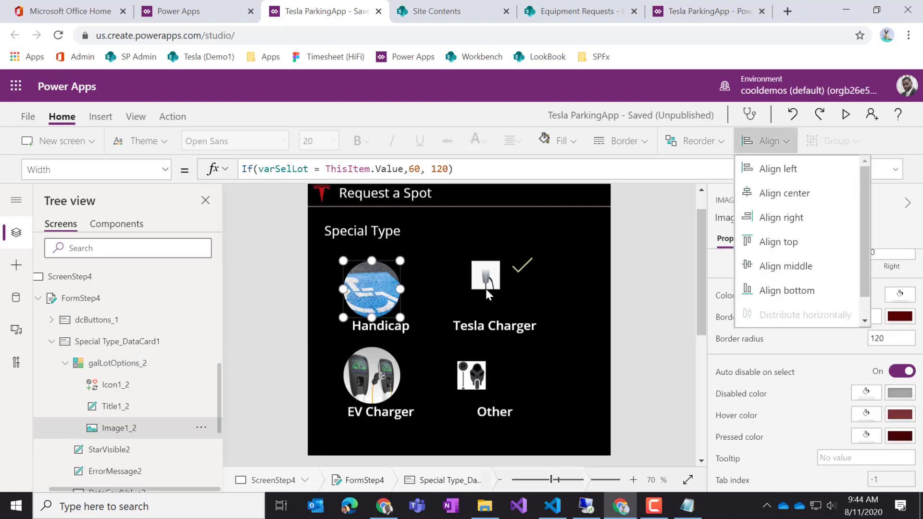
# - Narrow the label Title1_2 and align it to the horizontal center of the gallery template, under the image
pyautogui.click(407, 334)
pyautogui.click(767, 141)
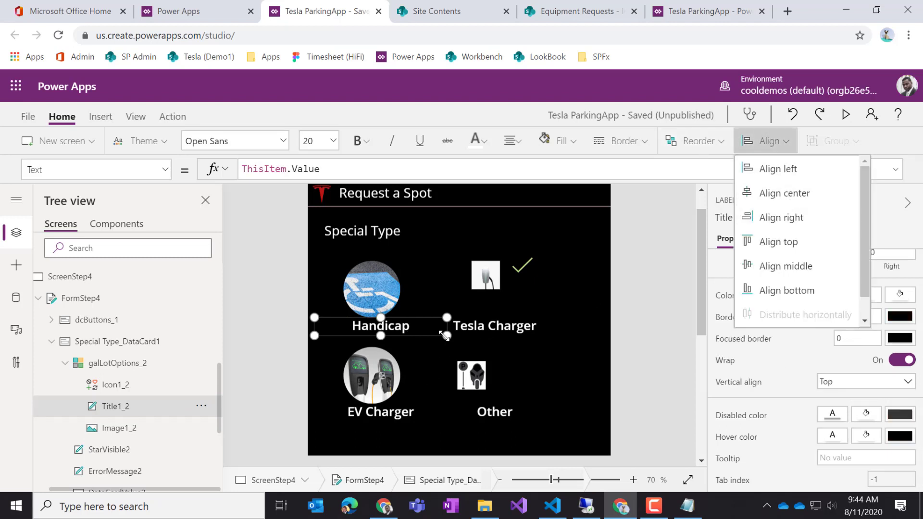
pyautogui.moveTo(445, 335); pyautogui.dragTo(405, 336)
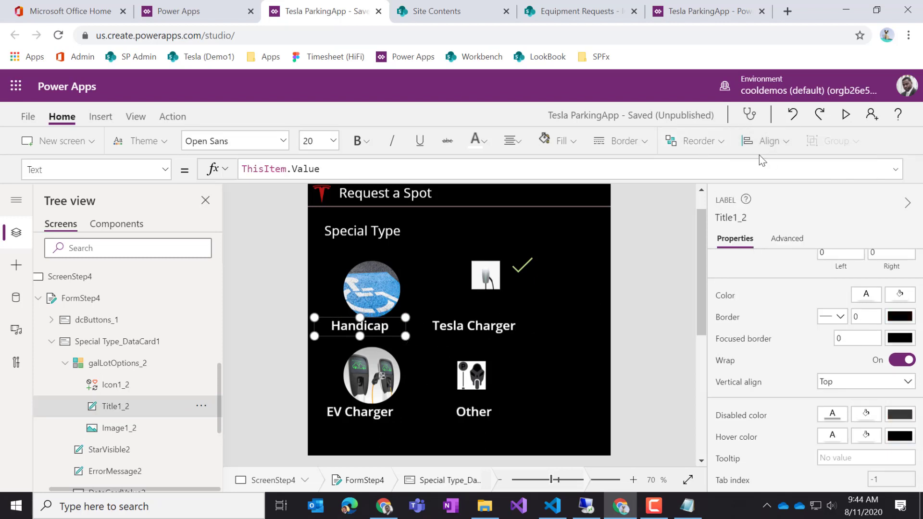
pyautogui.click(767, 141)
pyautogui.click(795, 197)
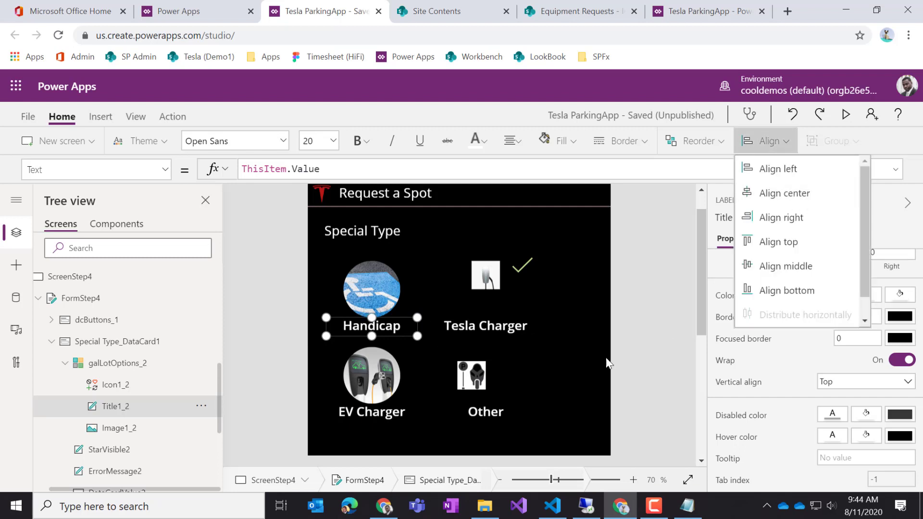
pyautogui.click(478, 381)
pyautogui.click(685, 377)
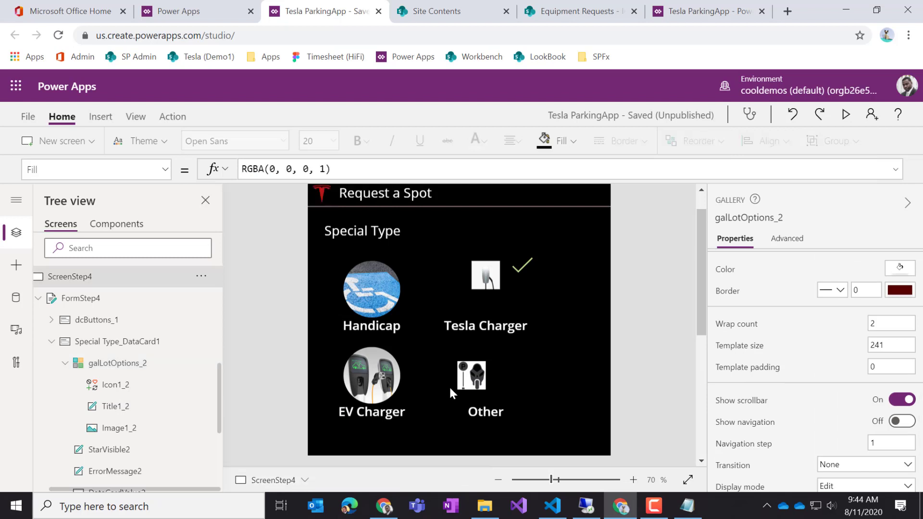
# - Cycle through all four Special Type options to check the centered images, labels and check mark
pyautogui.click(470, 379)
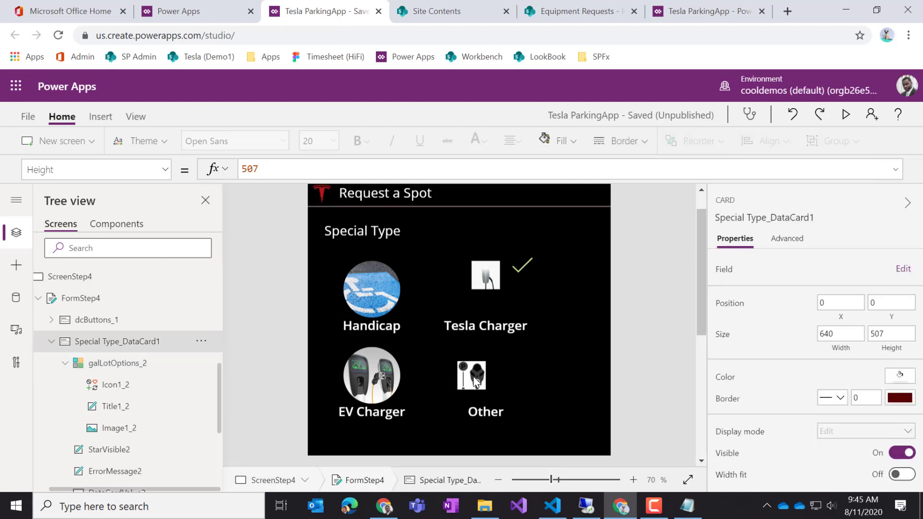
pyautogui.keyDown('alt'); pyautogui.click(474, 379); pyautogui.keyUp('alt')
pyautogui.keyDown('alt'); pyautogui.click(491, 310); pyautogui.keyUp('alt')
pyautogui.keyDown('alt'); pyautogui.click(385, 311); pyautogui.keyUp('alt')
pyautogui.keyDown('alt'); pyautogui.click(373, 371); pyautogui.keyUp('alt')
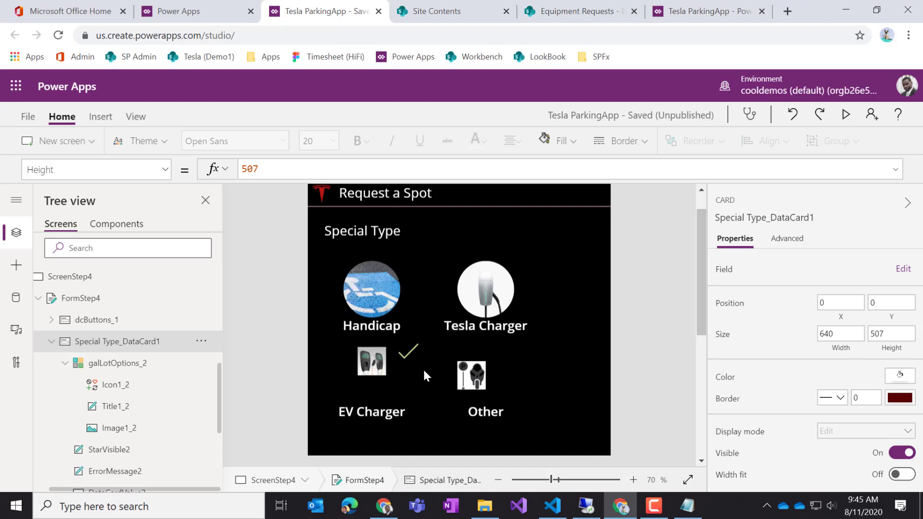
pyautogui.keyDown('alt'); pyautogui.click(470, 377); pyautogui.keyUp('alt')
pyautogui.keyDown('alt'); pyautogui.click(484, 306); pyautogui.keyUp('alt')
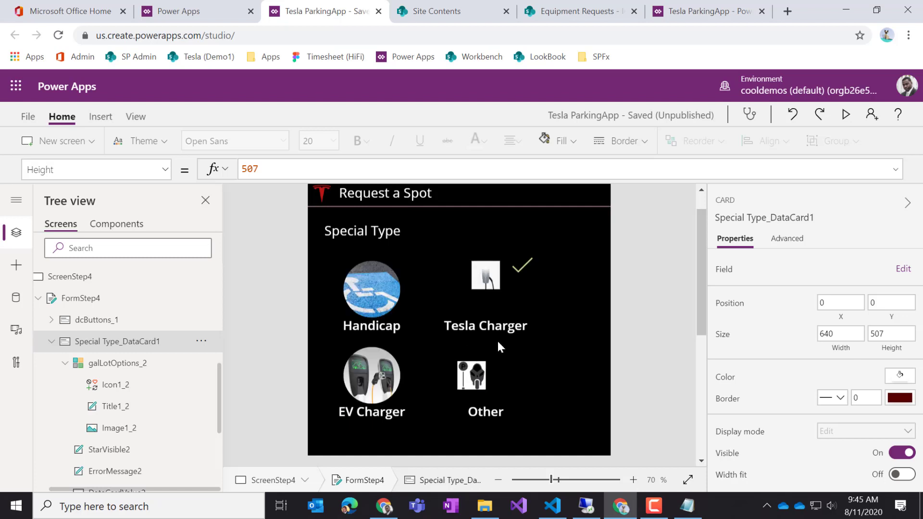
pyautogui.keyDown('alt'); pyautogui.click(478, 382); pyautogui.keyUp('alt')
pyautogui.keyDown('alt'); pyautogui.click(495, 307); pyautogui.keyUp('alt')
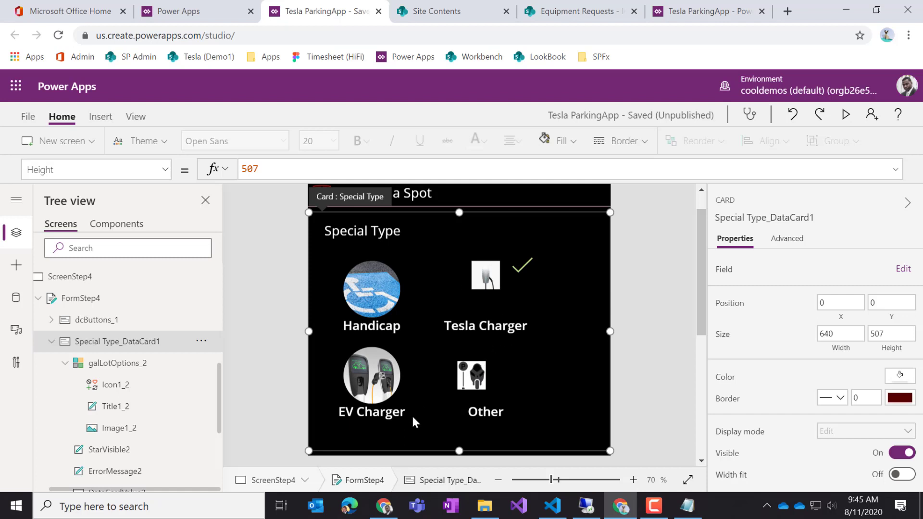
pyautogui.keyDown('alt'); pyautogui.click(380, 383); pyautogui.keyUp('alt')
pyautogui.keyDown('alt'); pyautogui.click(474, 385); pyautogui.keyUp('alt')
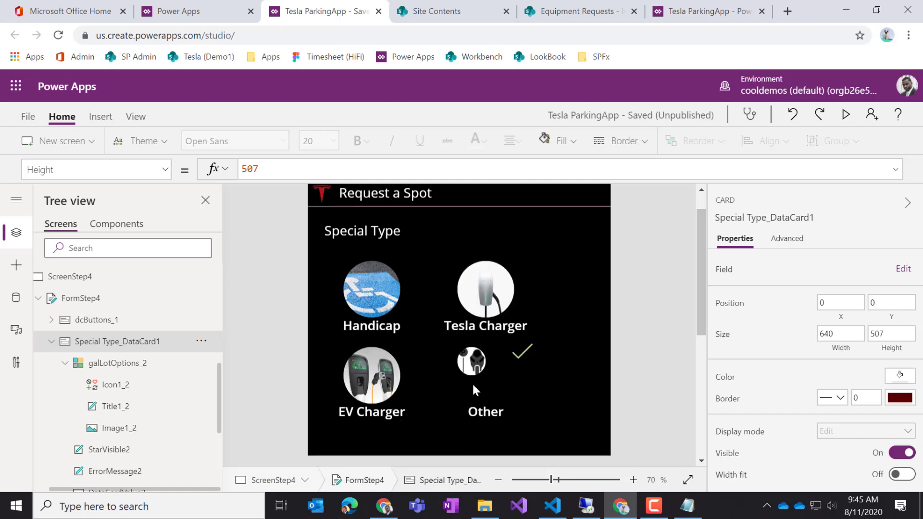
pyautogui.keyDown('alt'); pyautogui.click(490, 282); pyautogui.keyUp('alt')
pyautogui.keyDown('alt'); pyautogui.click(380, 295); pyautogui.keyUp('alt')
pyautogui.keyDown('alt'); pyautogui.click(377, 382); pyautogui.keyUp('alt')
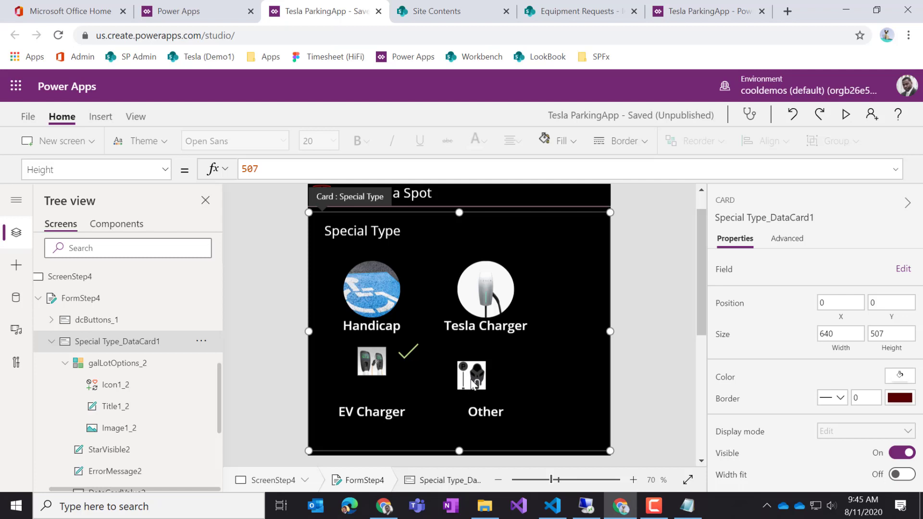
# - Reduce the width of the gallery galLotOptions_2 to 508 and center it horizontally in its card
pyautogui.click(134, 364)
pyautogui.moveTo(611, 340); pyautogui.dragTo(555, 338)
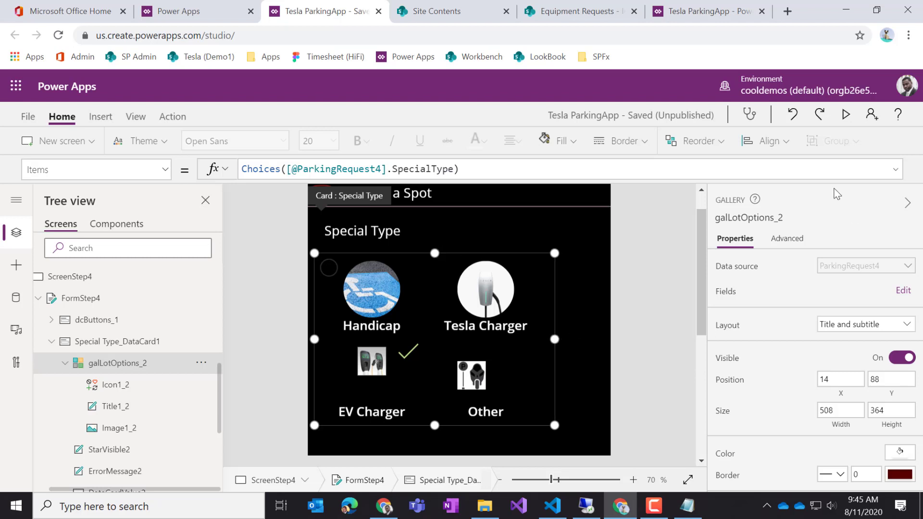
pyautogui.click(104, 118)
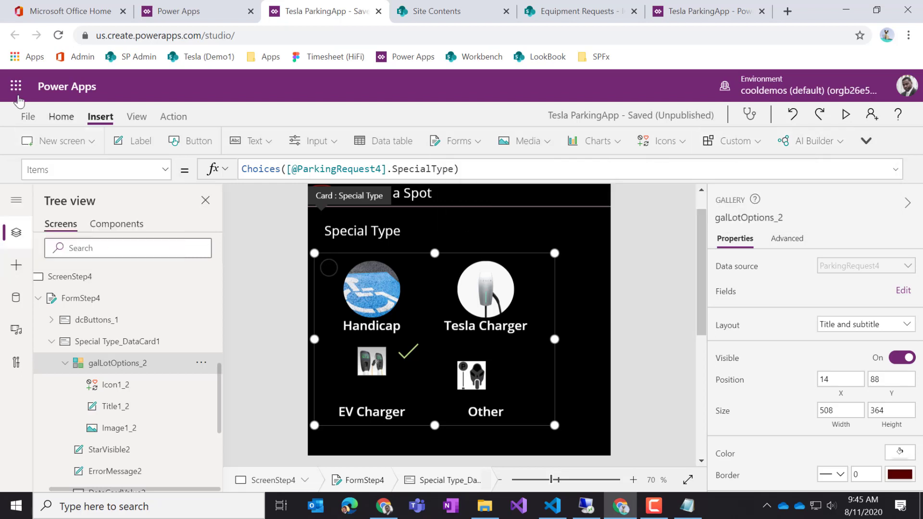
pyautogui.click(61, 116)
pyautogui.click(769, 142)
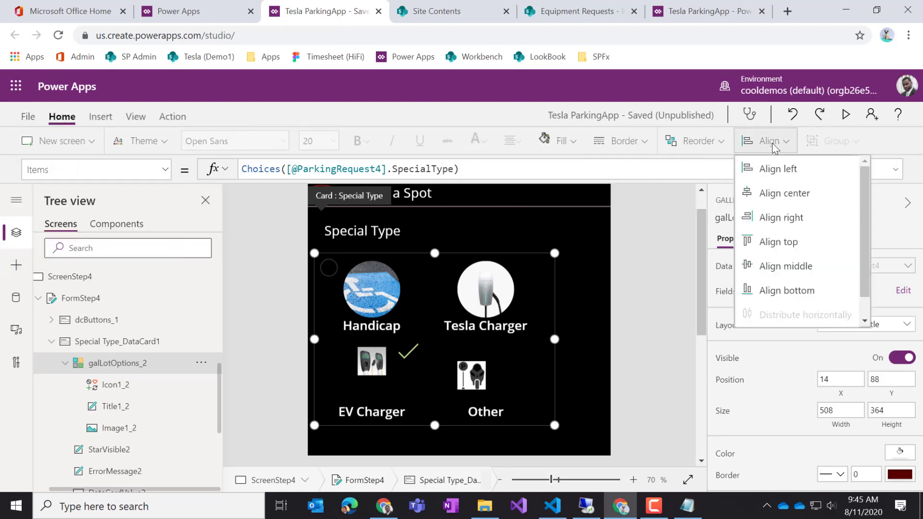
pyautogui.click(793, 193)
pyautogui.click(671, 351)
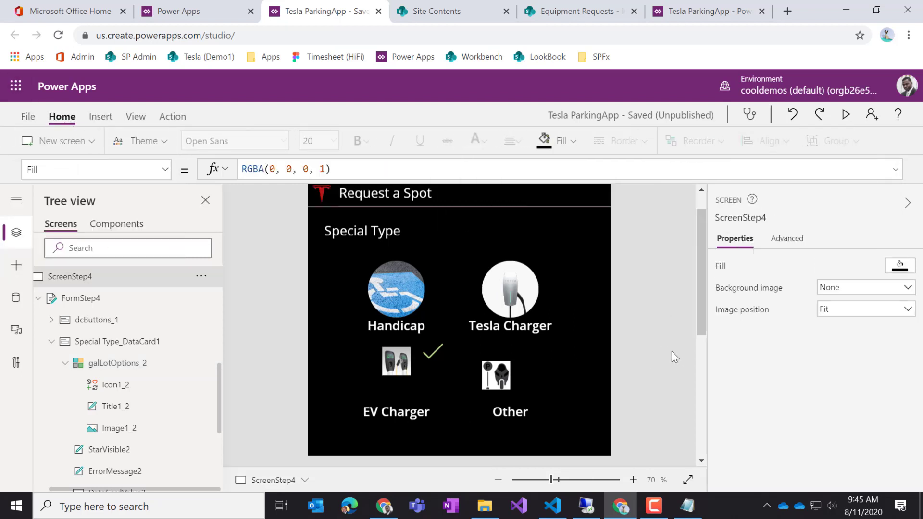
# - Choose Handicap, Tesla Charger and EV Charger to check the selection display in the centered gallery
pyautogui.scroll(-4, 668, 344)
pyautogui.scroll(2, 664, 337)
pyautogui.scroll(2, 660, 339)
pyautogui.keyDown('alt'); pyautogui.click(409, 296); pyautogui.keyUp('alt')
pyautogui.keyDown('alt'); pyautogui.click(517, 304); pyautogui.keyUp('alt')
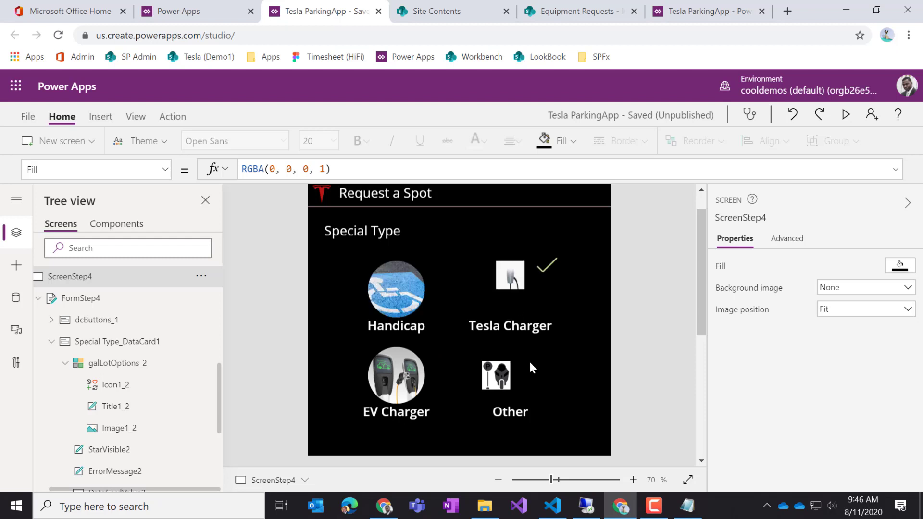
pyautogui.keyDown('alt'); pyautogui.click(418, 385); pyautogui.keyUp('alt')
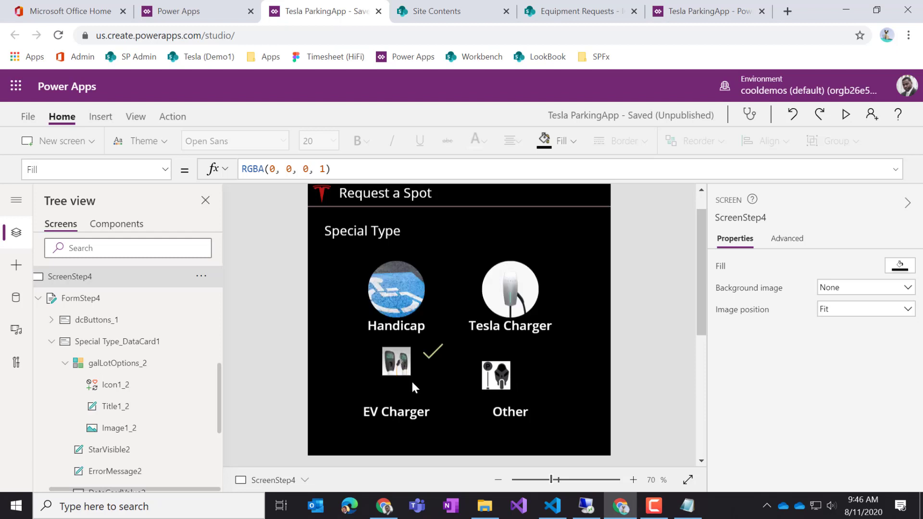
pyautogui.keyDown('alt'); pyautogui.click(405, 295); pyautogui.keyUp('alt')
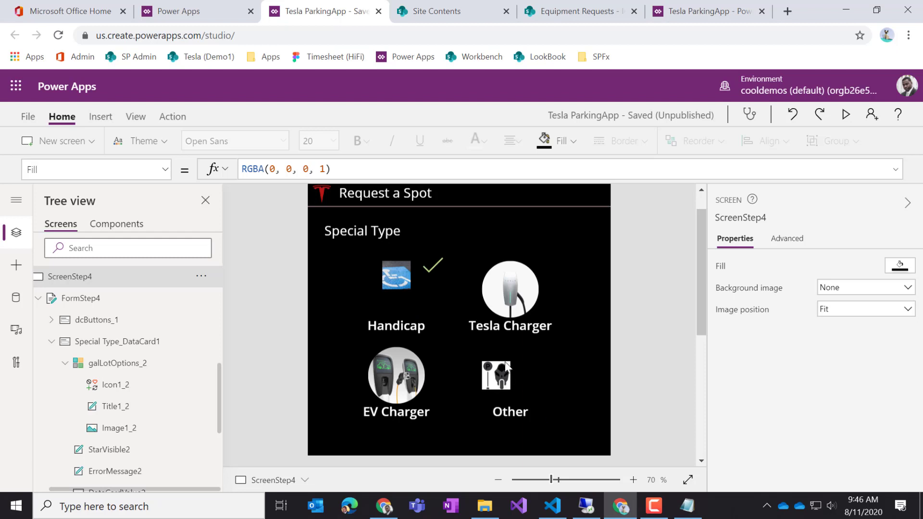
# - Test the conditional Special Type Other field by choosing Other and switching to EV Charger
pyautogui.scroll(-2, 665, 395)
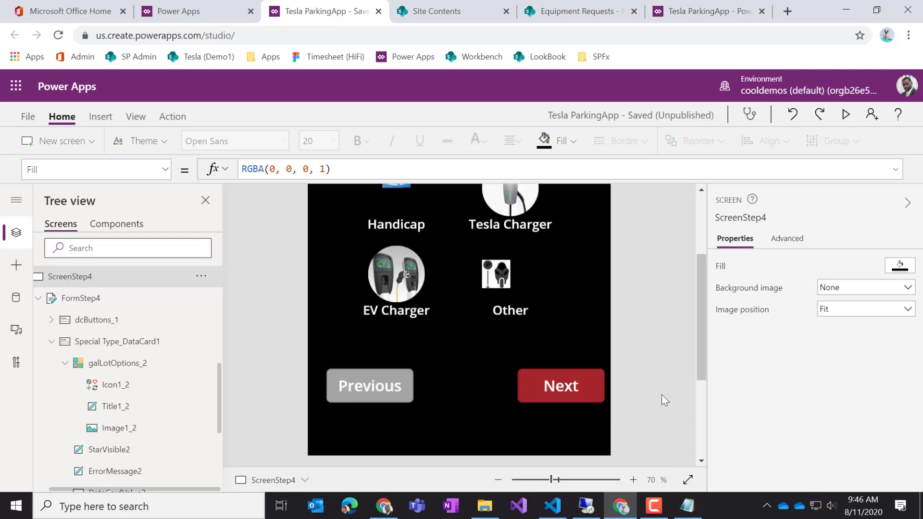
pyautogui.scroll(2, 659, 397)
pyautogui.scroll(-2, 656, 394)
pyautogui.click(501, 281)
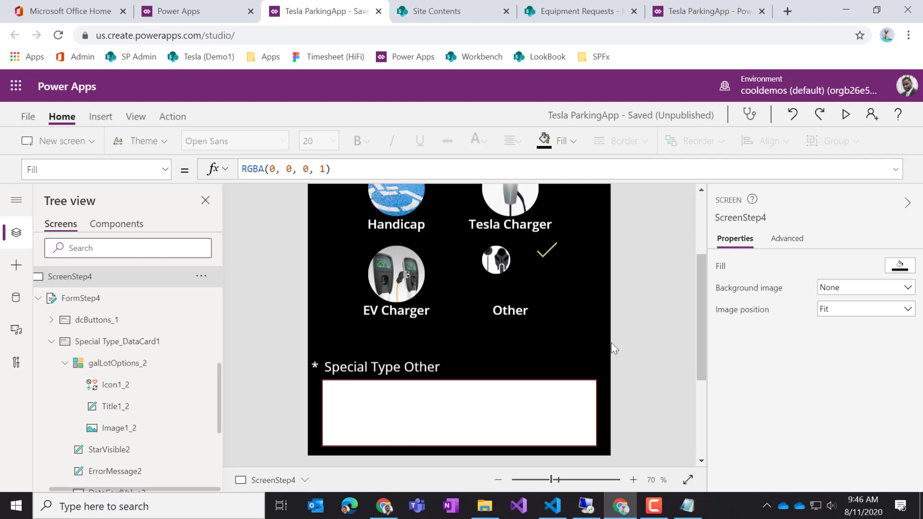
pyautogui.click(400, 266)
pyautogui.scroll(2, 459, 312)
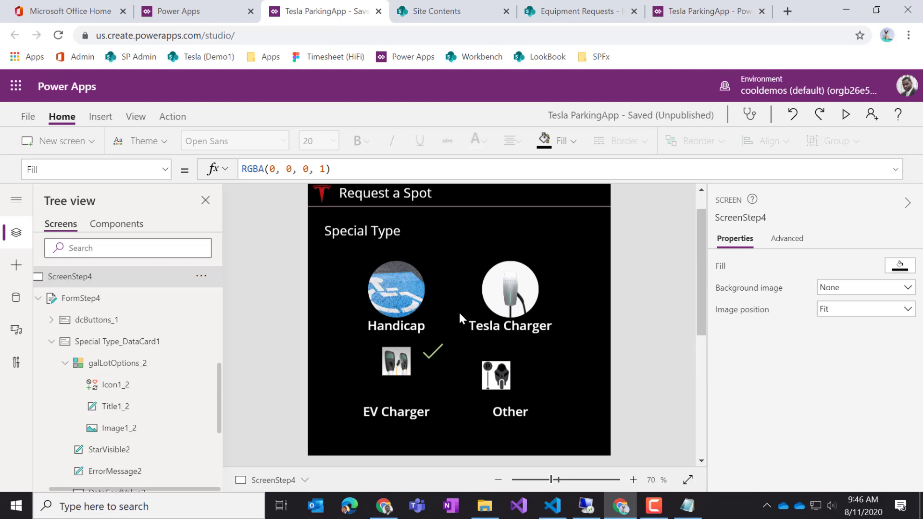
# - Choose Handicap and Tesla Charger, and review the screen layout down to the Previous and Next buttons
pyautogui.click(393, 296)
pyautogui.keyDown('alt'); pyautogui.click(399, 297); pyautogui.keyUp('alt')
pyautogui.keyDown('alt'); pyautogui.click(533, 303); pyautogui.keyUp('alt')
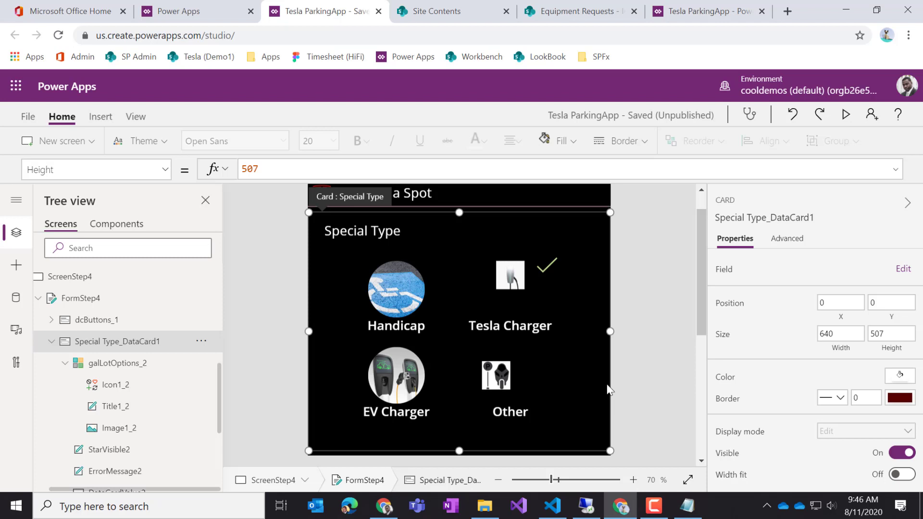
pyautogui.scroll(-4, 652, 358)
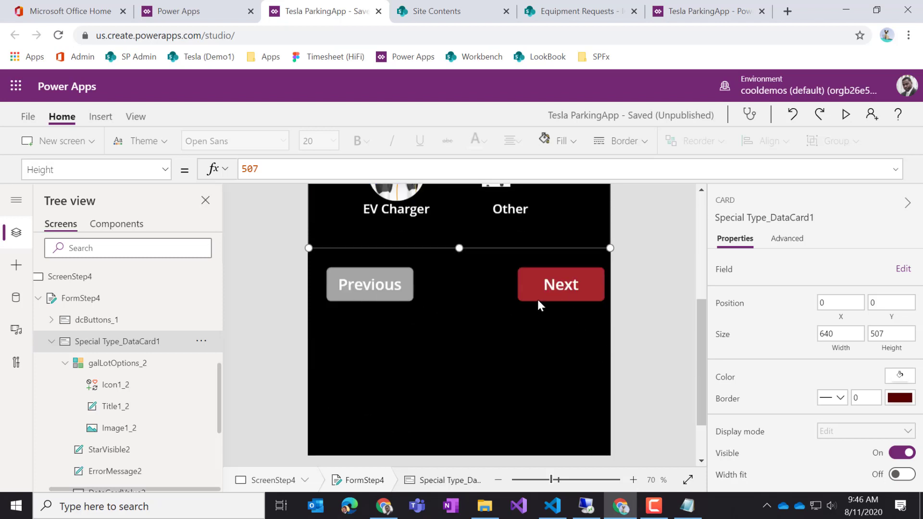
pyautogui.scroll(4, 543, 237)
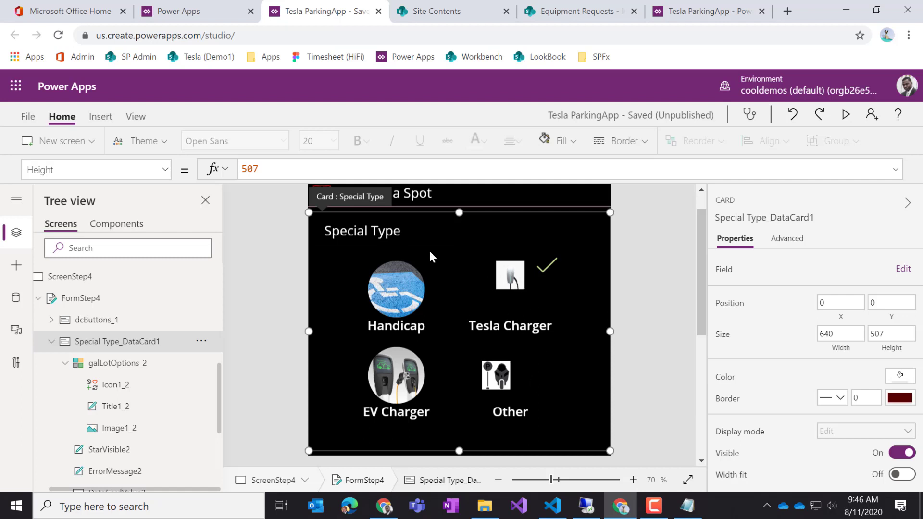
pyautogui.scroll(-2, 482, 280)
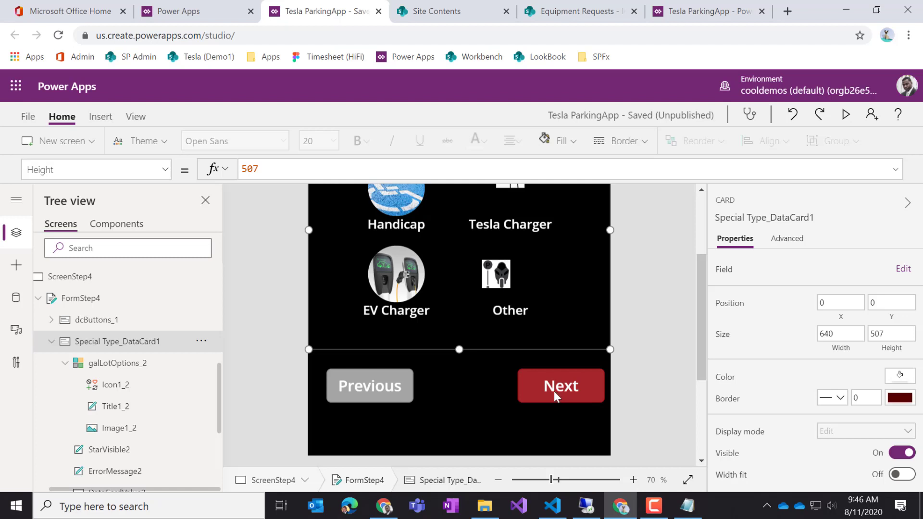
pyautogui.scroll(3, 550, 299)
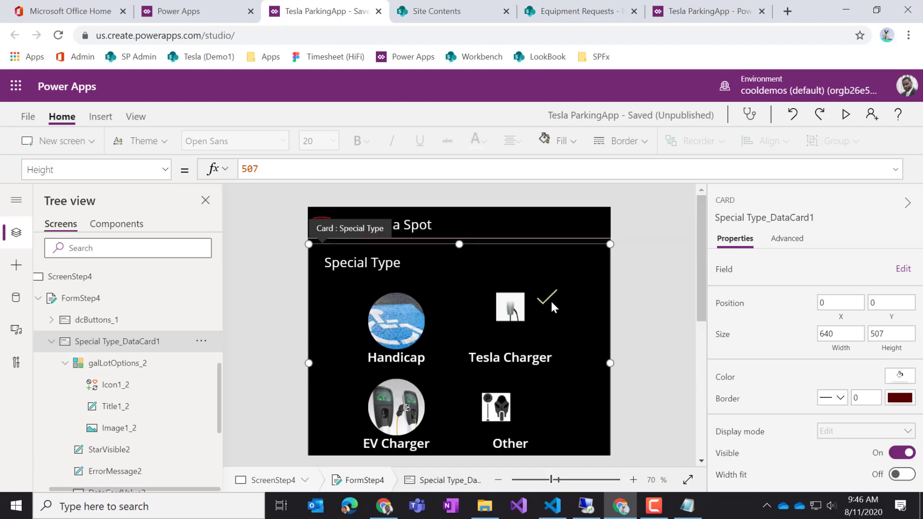
pyautogui.click(647, 360)
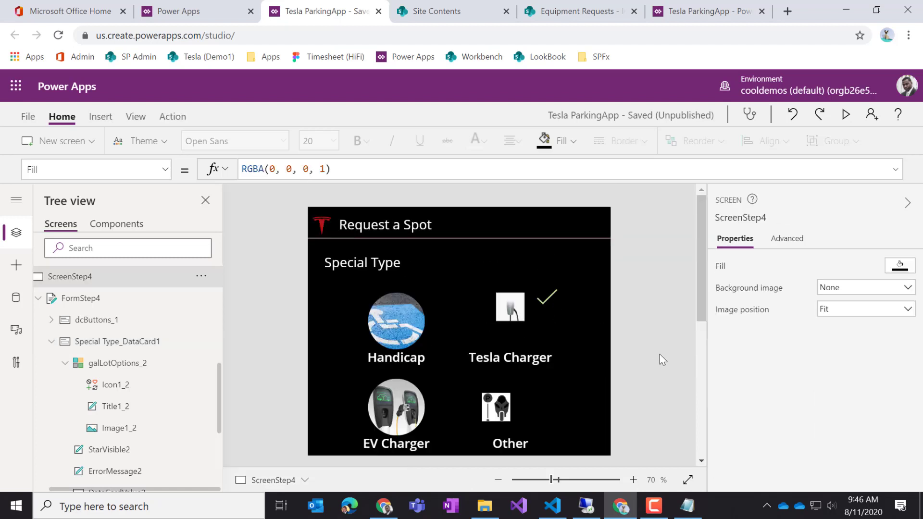